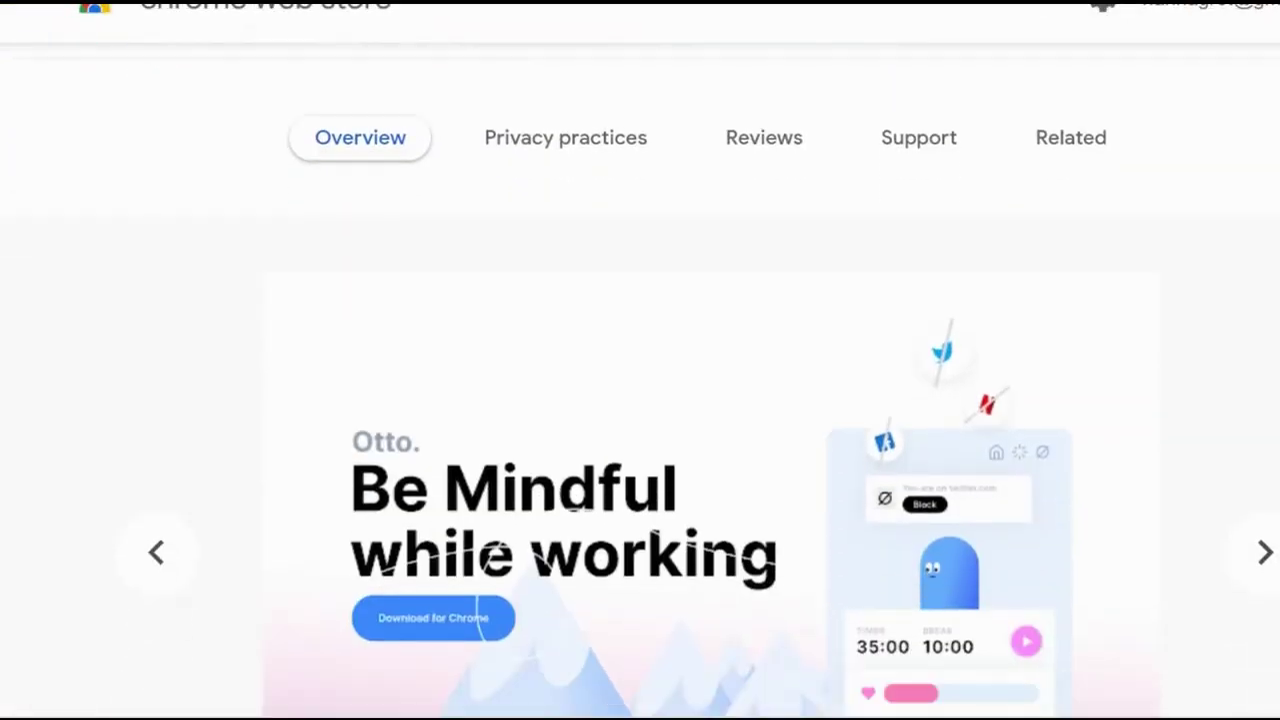
Step: Expand Otto's full store description and read through it
scroll(640, 400, down, 5)
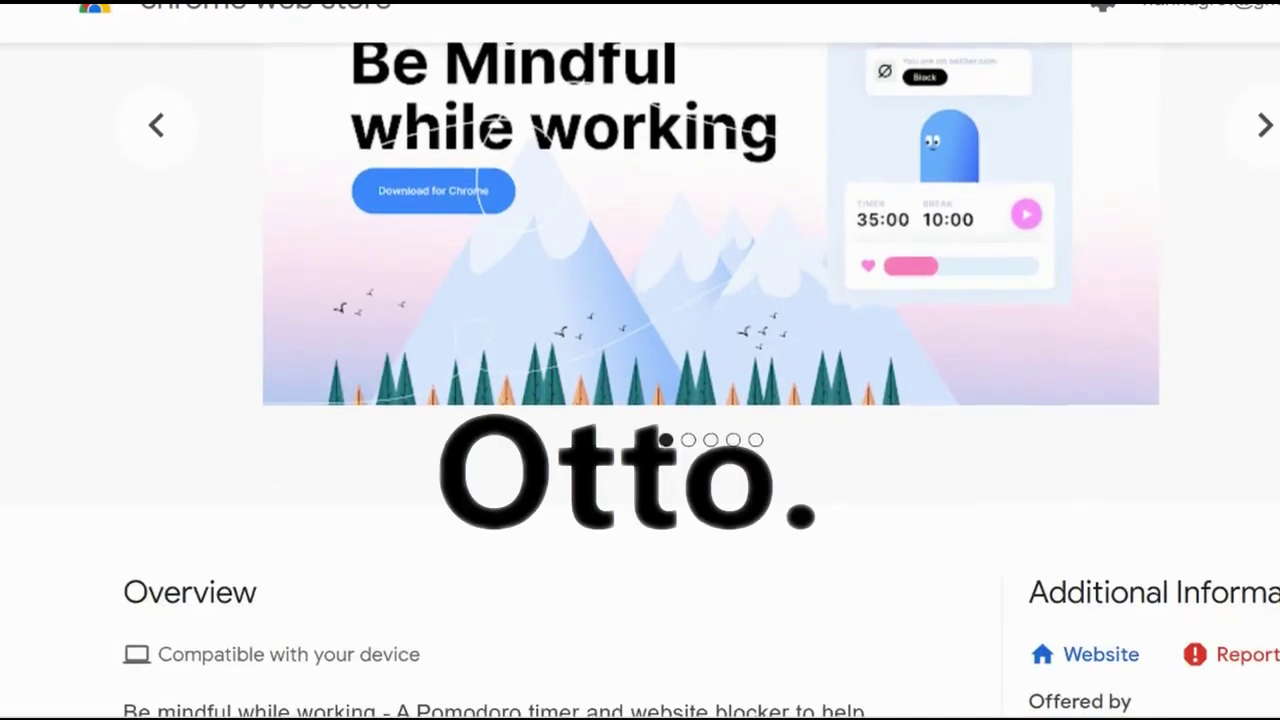
scroll(640, 400, down, 5)
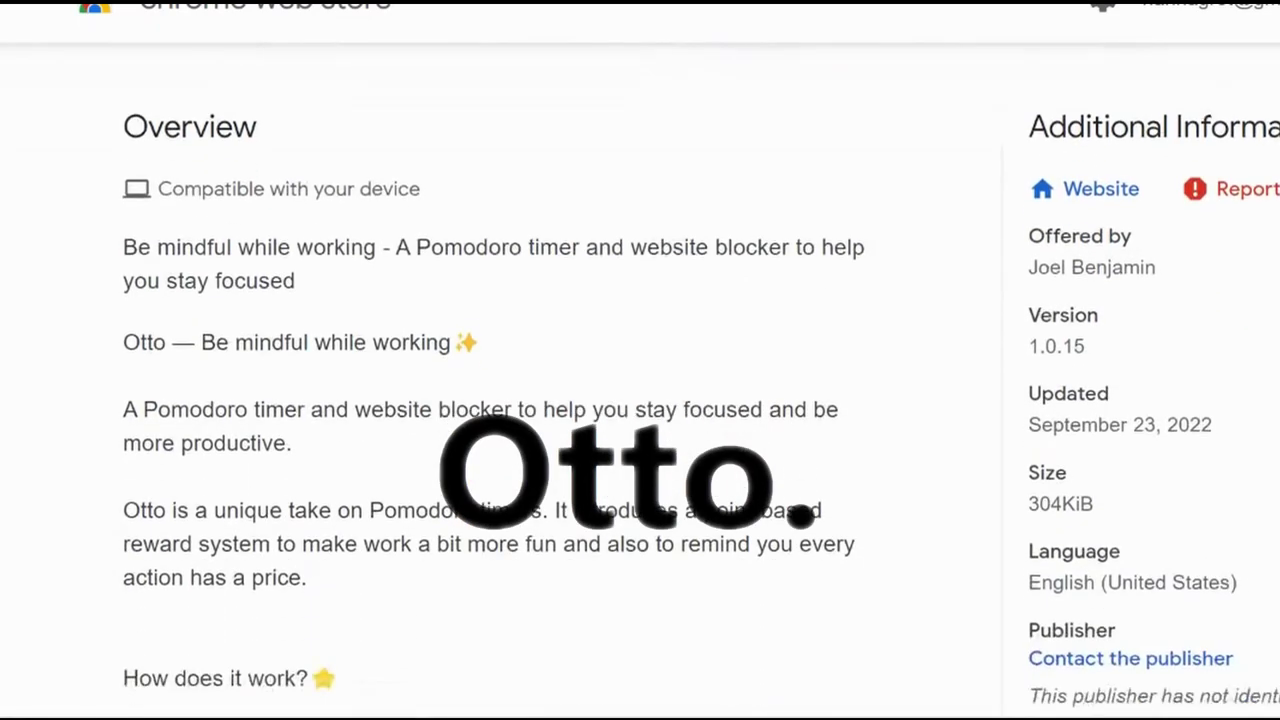
scroll(1197, 314, down, 3)
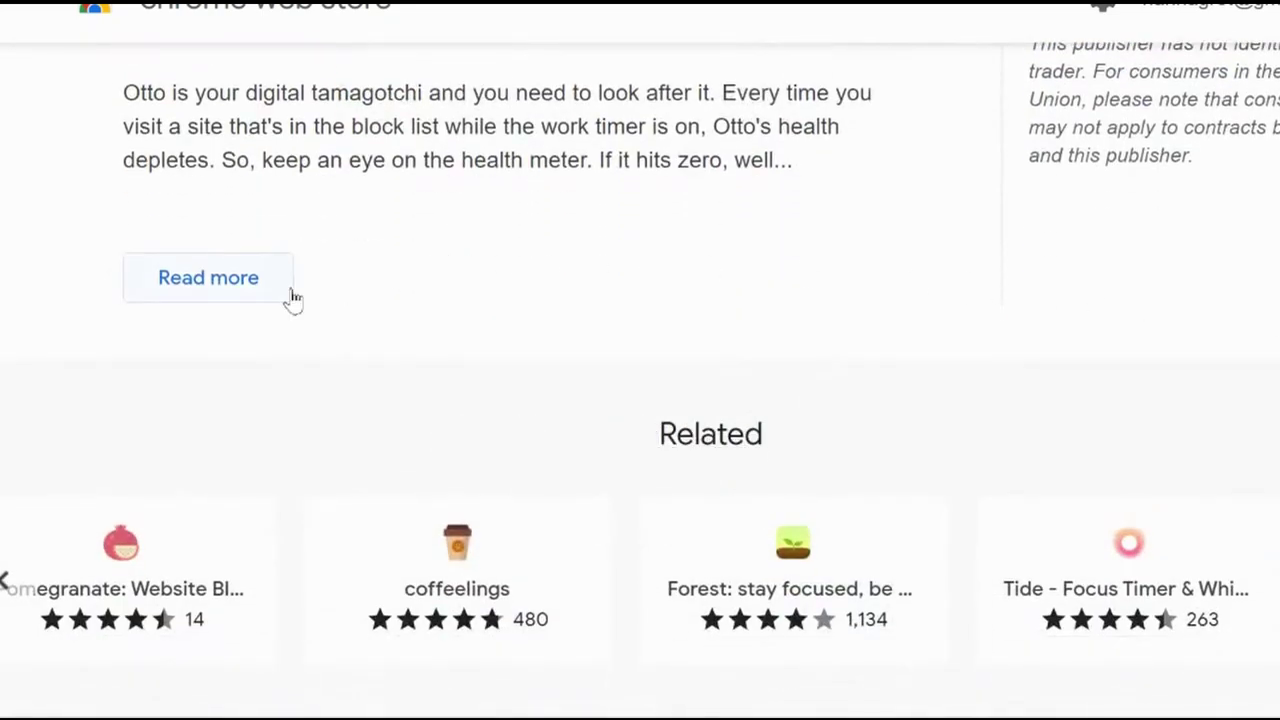
click(287, 302)
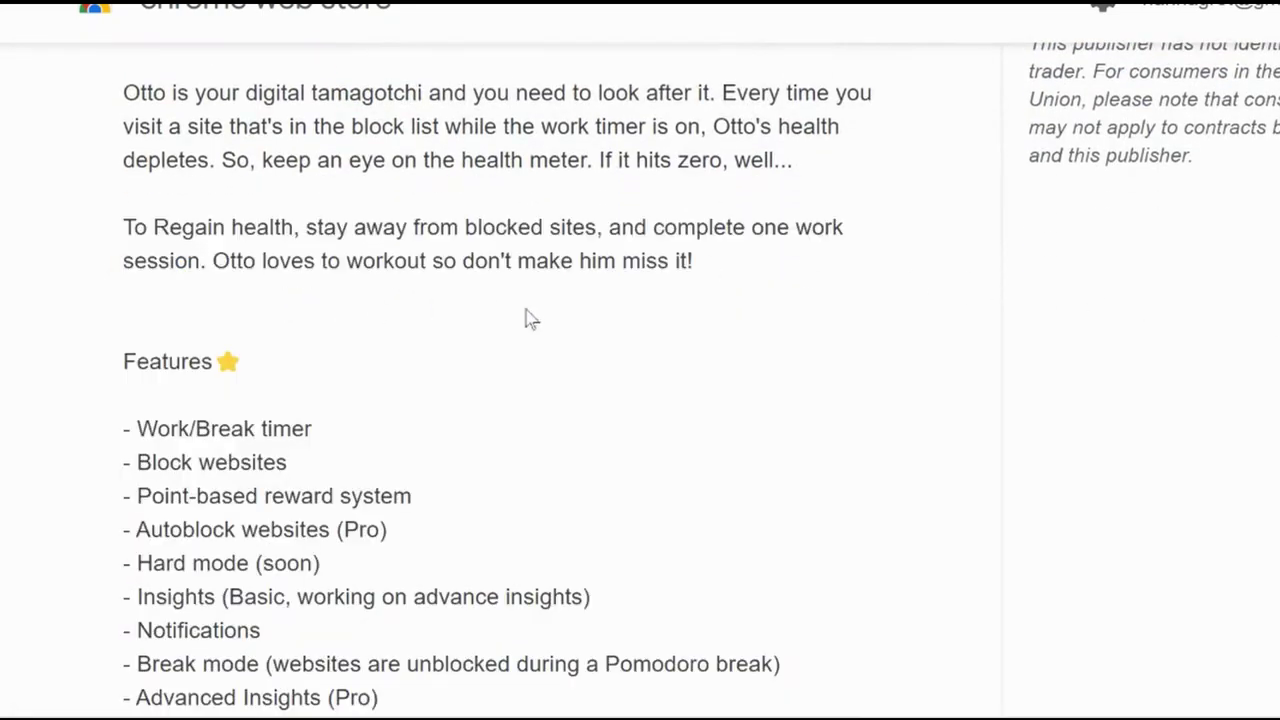
scroll(1172, 372, down, 5)
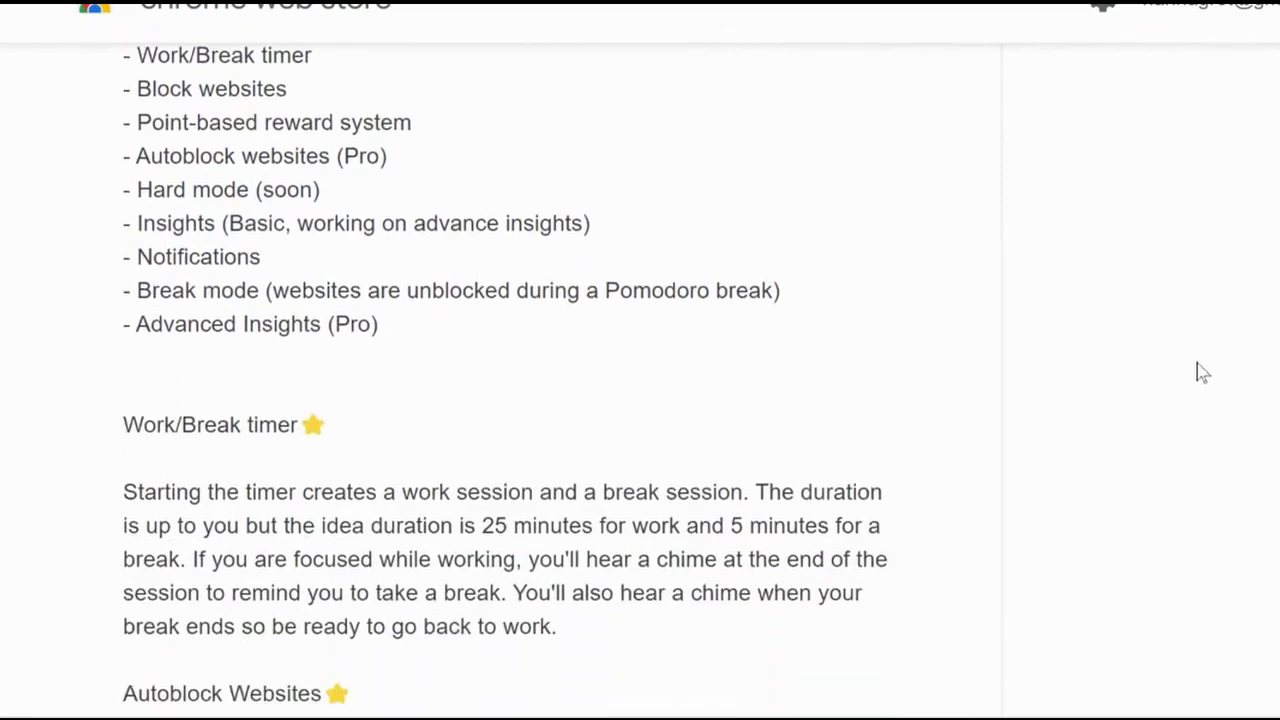
scroll(1202, 372, down, 5)
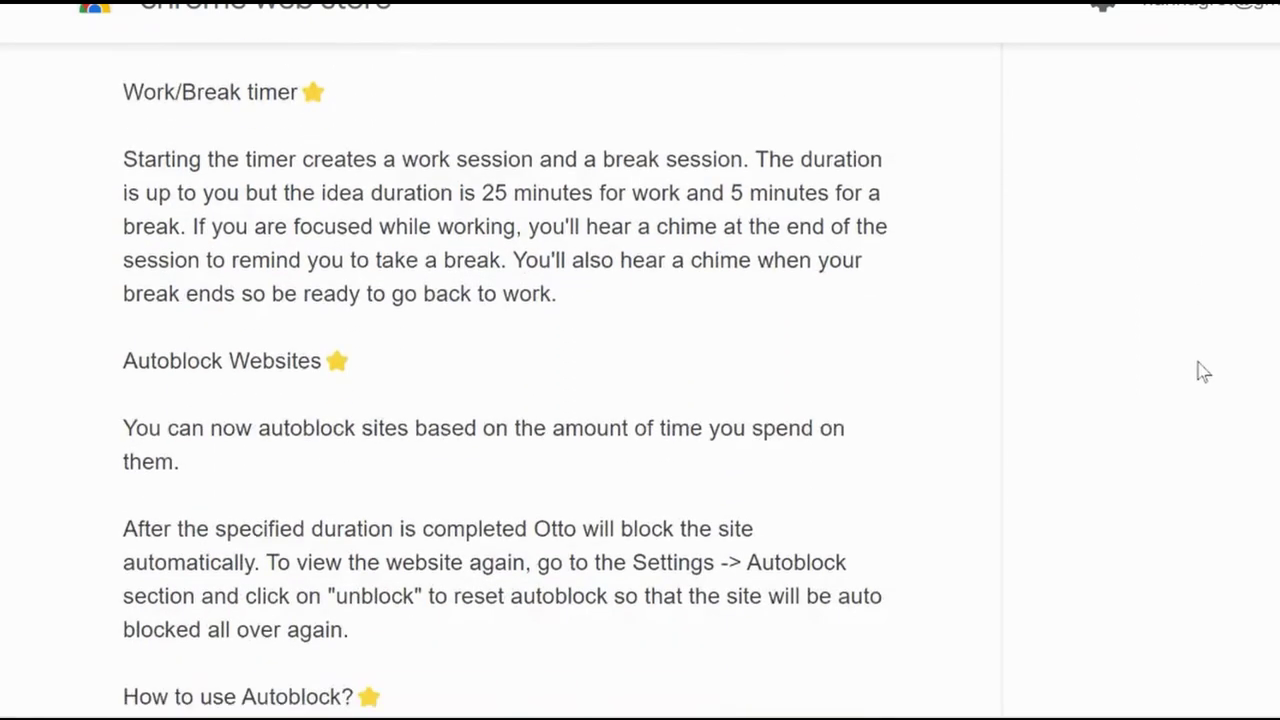
scroll(1202, 372, down, 5)
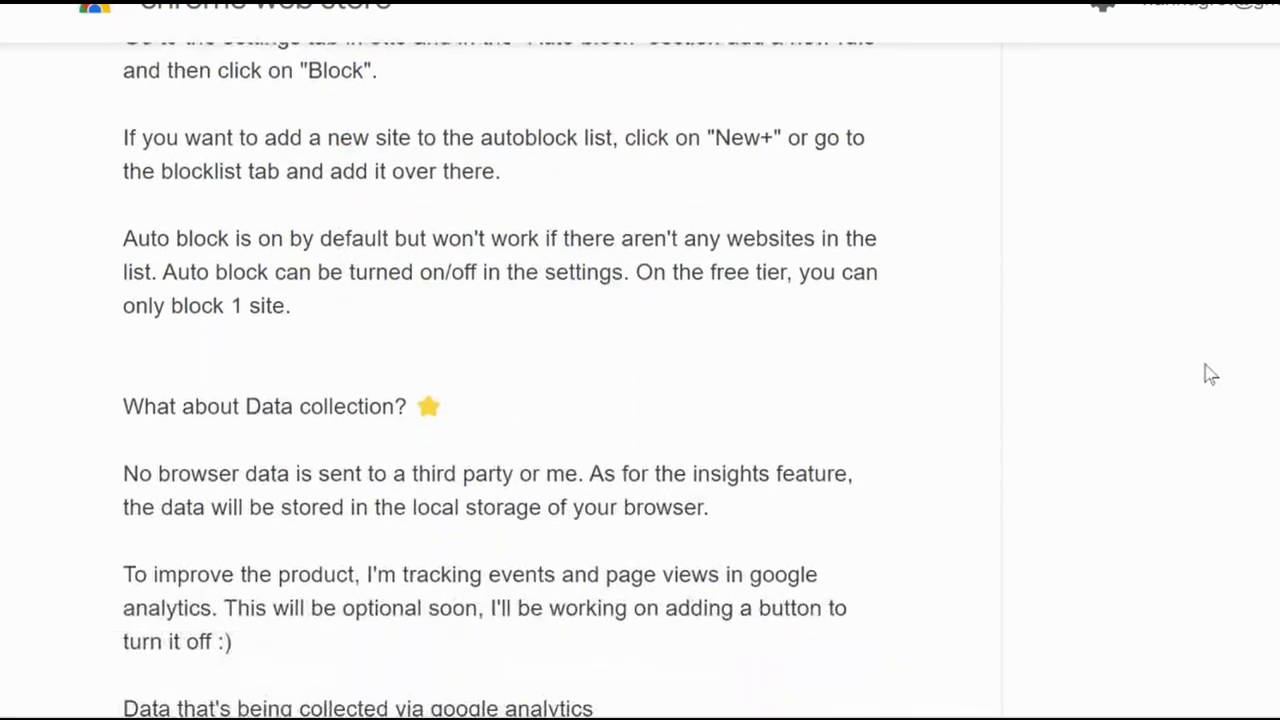
Step: Finish reading the description and bring up the Otto popup with its 25:00 work timer
scroll(1207, 374, down, 5)
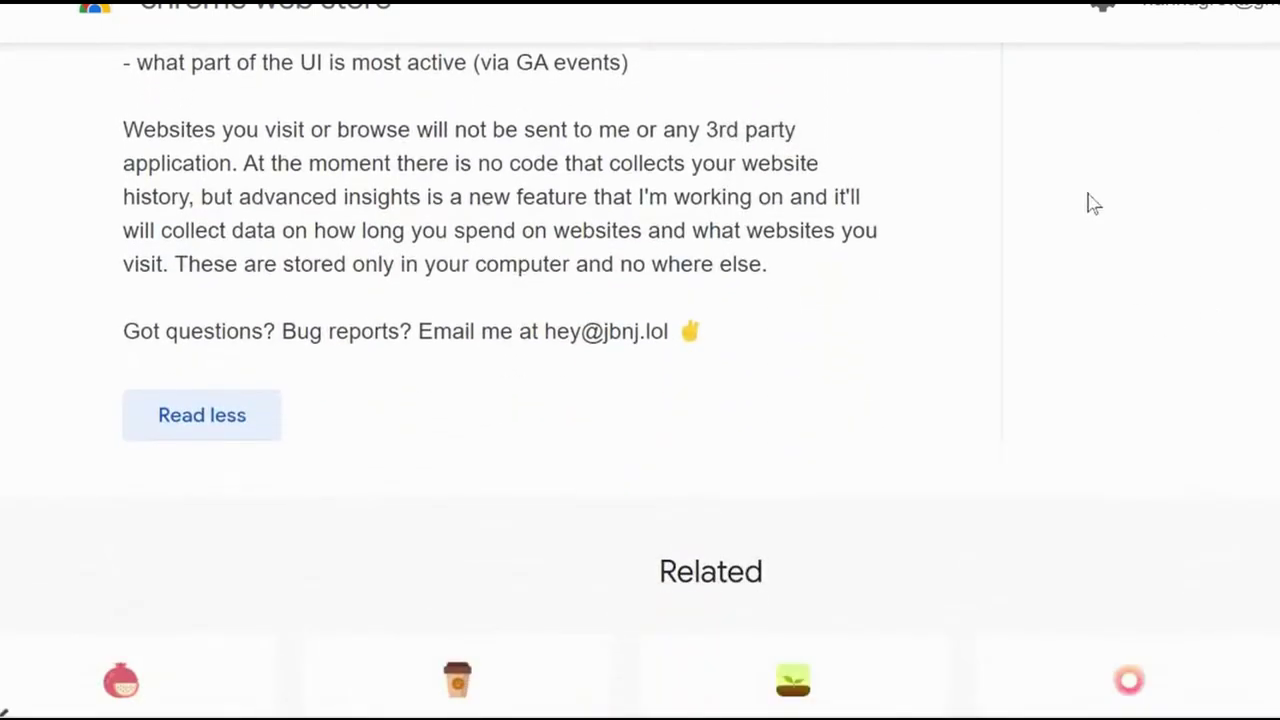
scroll(640, 360, up, 20)
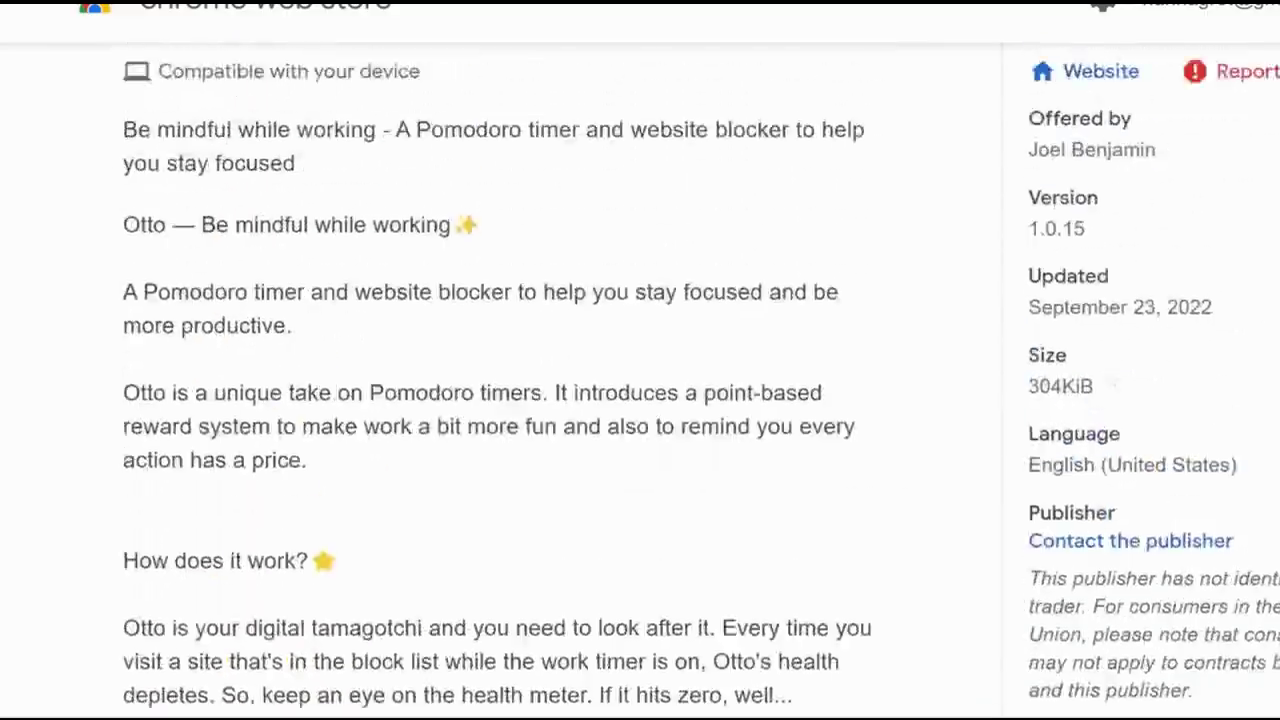
click(919, 61)
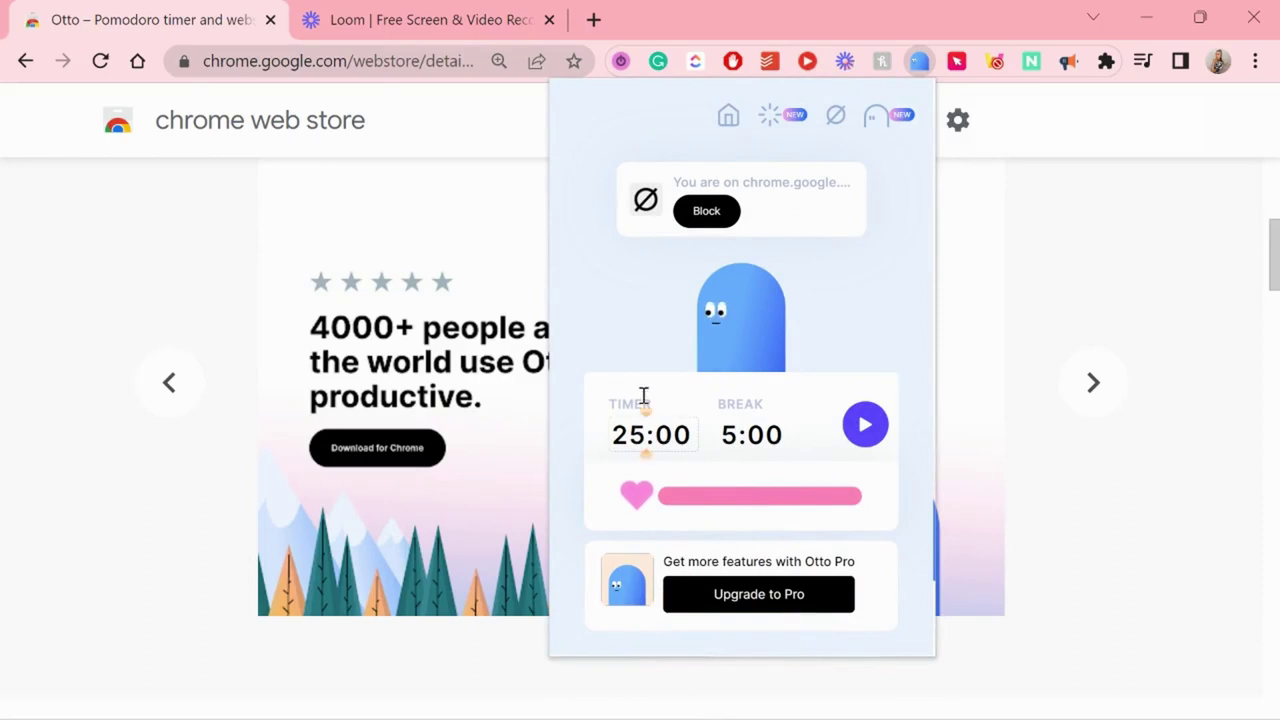
key(BackSpace)
key(BackSpace)
text(30)
click(836, 117)
click(786, 166)
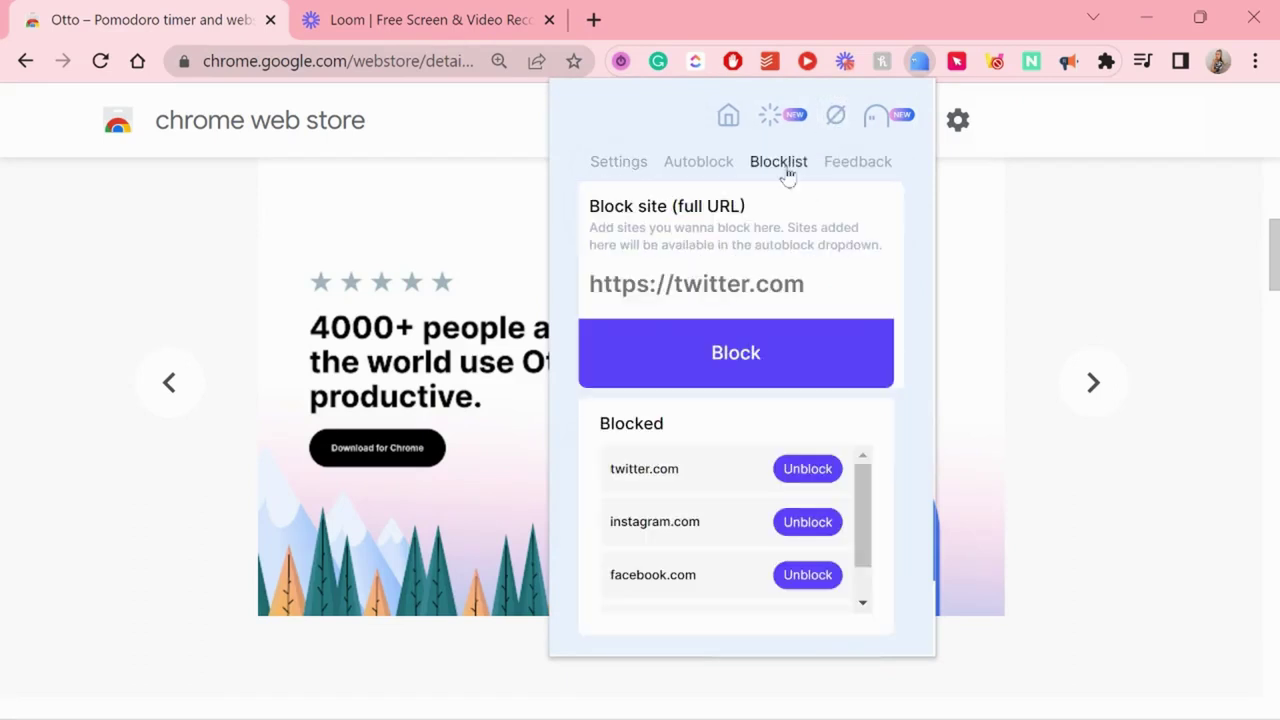
click(716, 277)
text(https://www.youtube.com/)
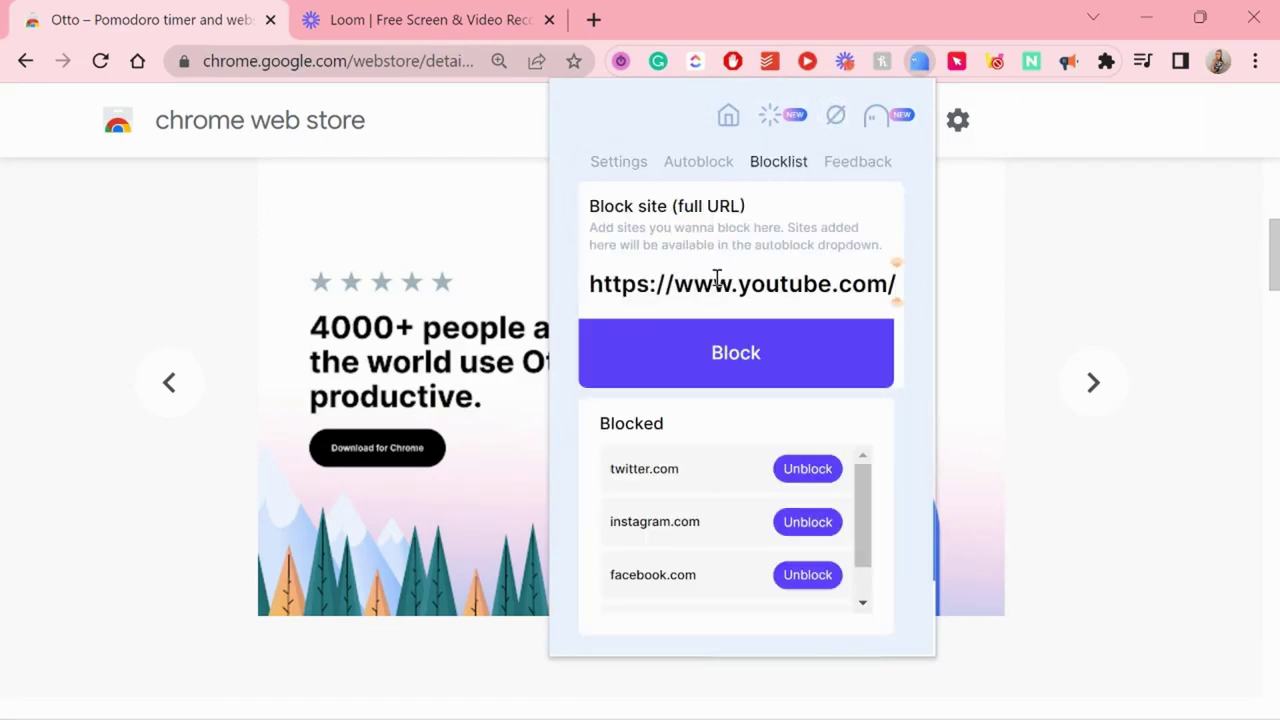
click(698, 345)
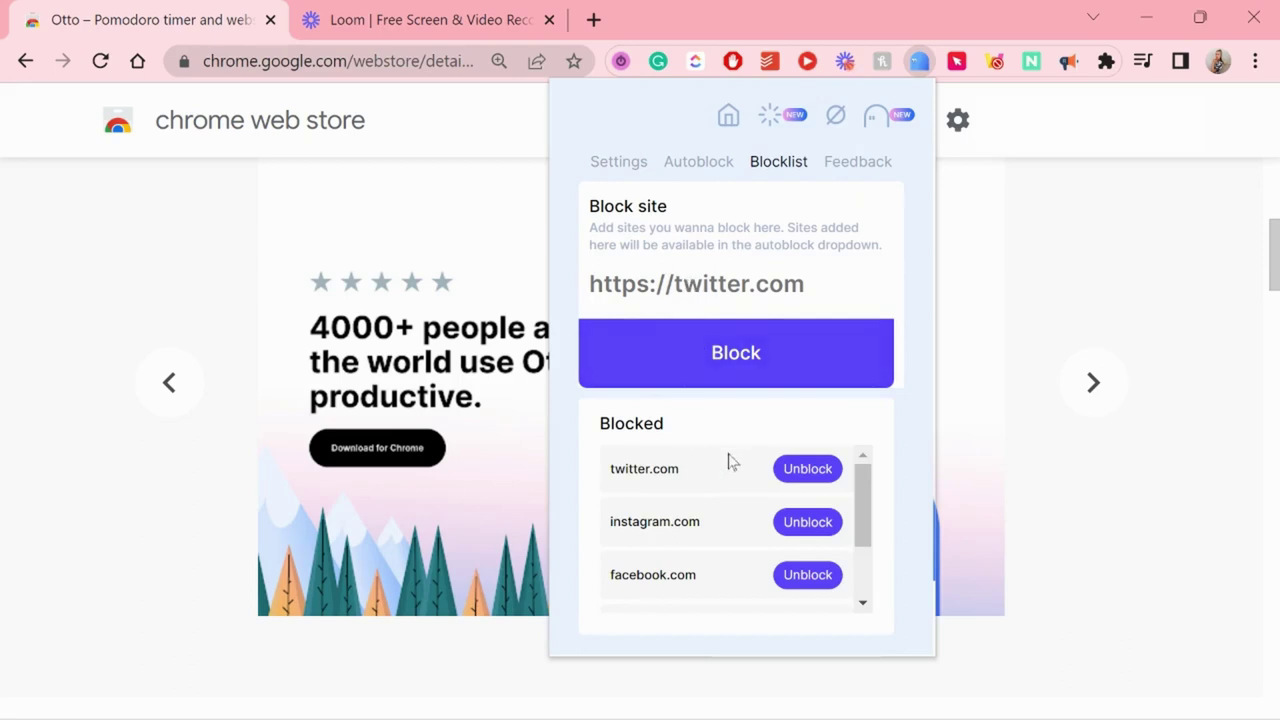
scroll(855, 492, down, 2)
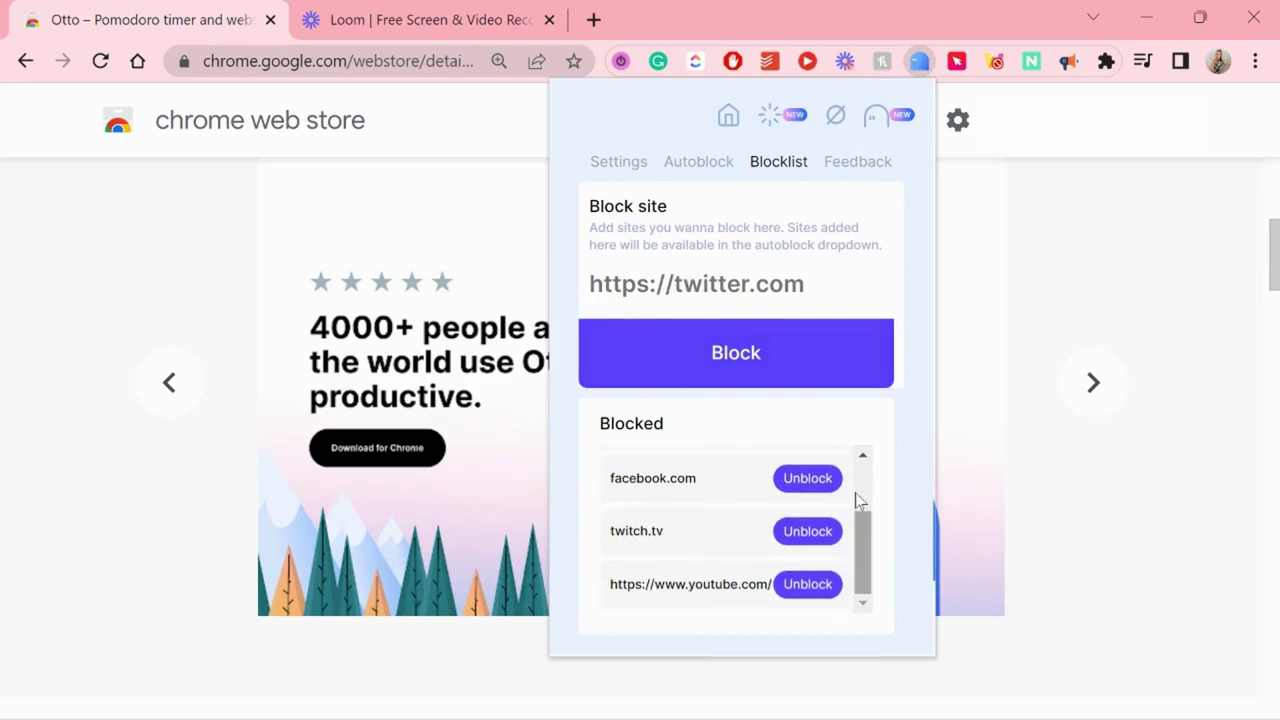
scroll(857, 500, up, 2)
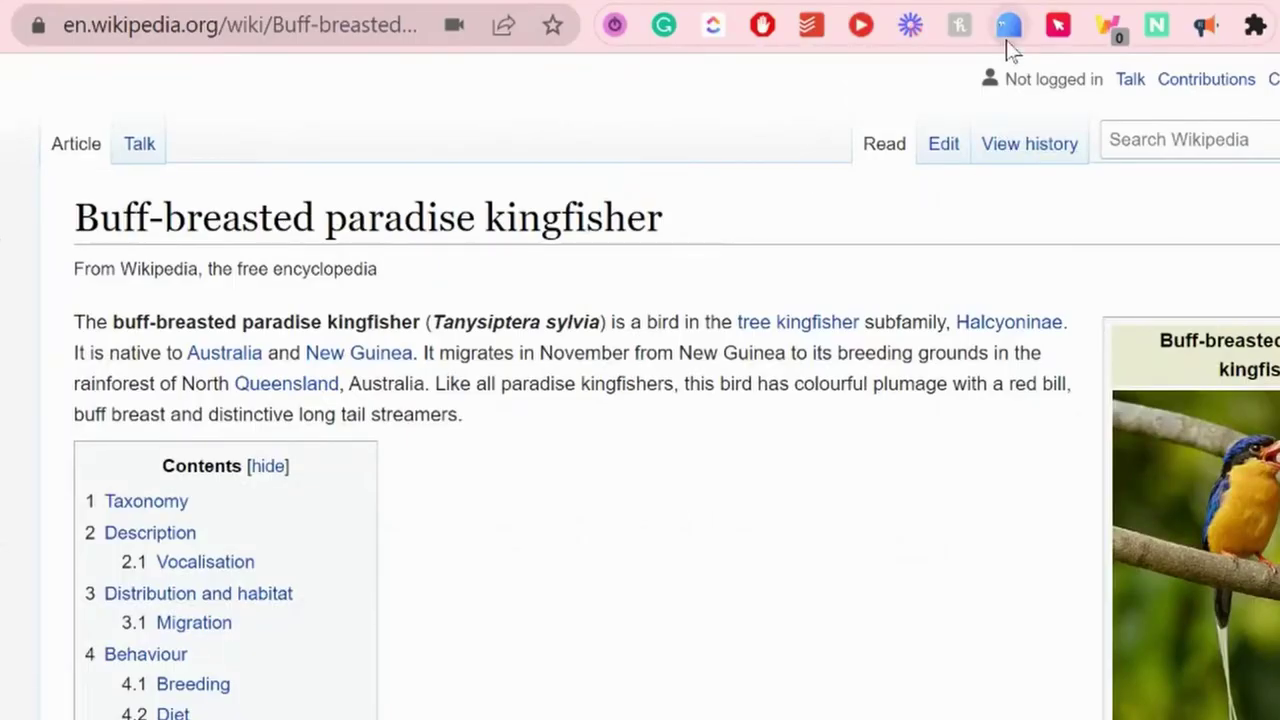
Step: Turn on Break Mode in Otto's settings
click(1008, 36)
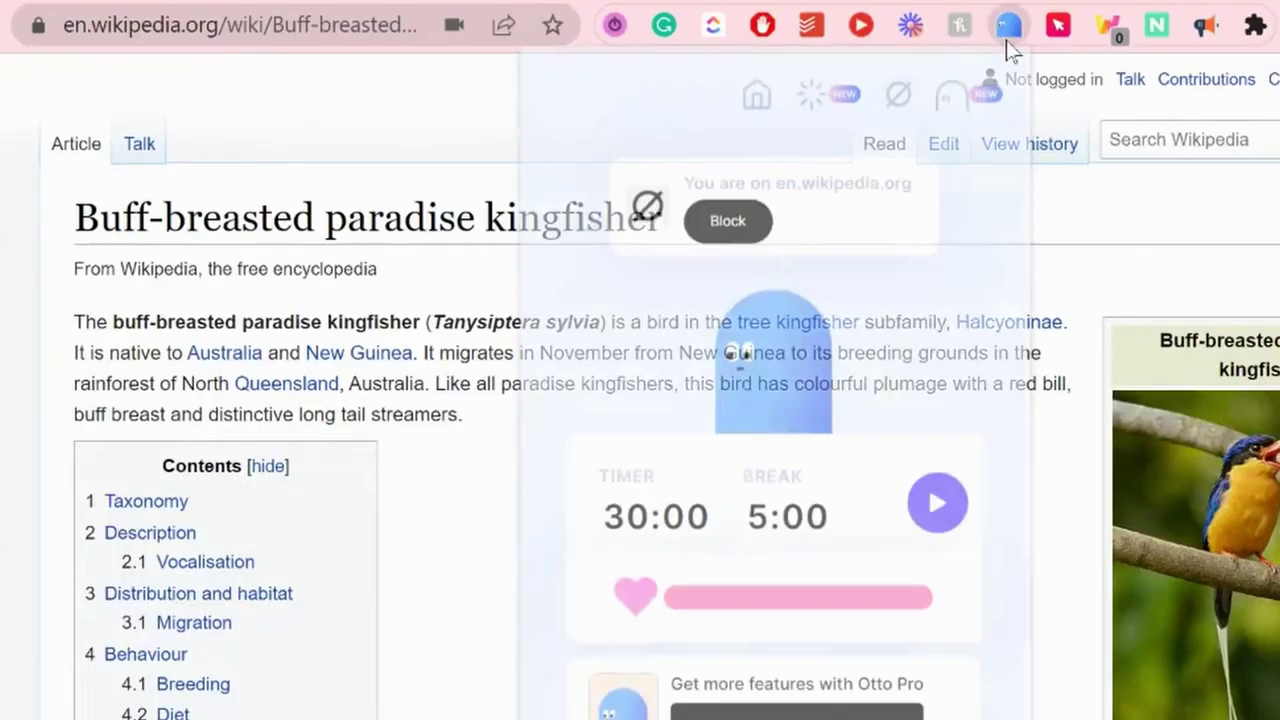
click(892, 118)
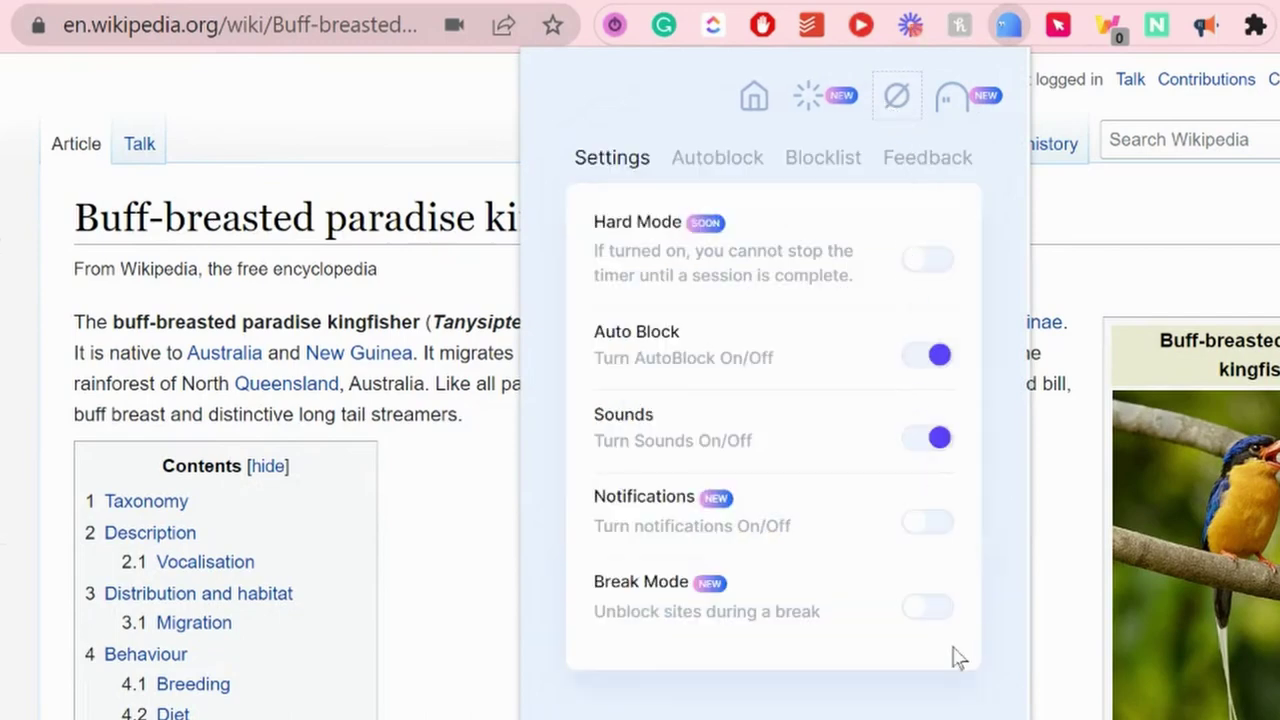
click(930, 610)
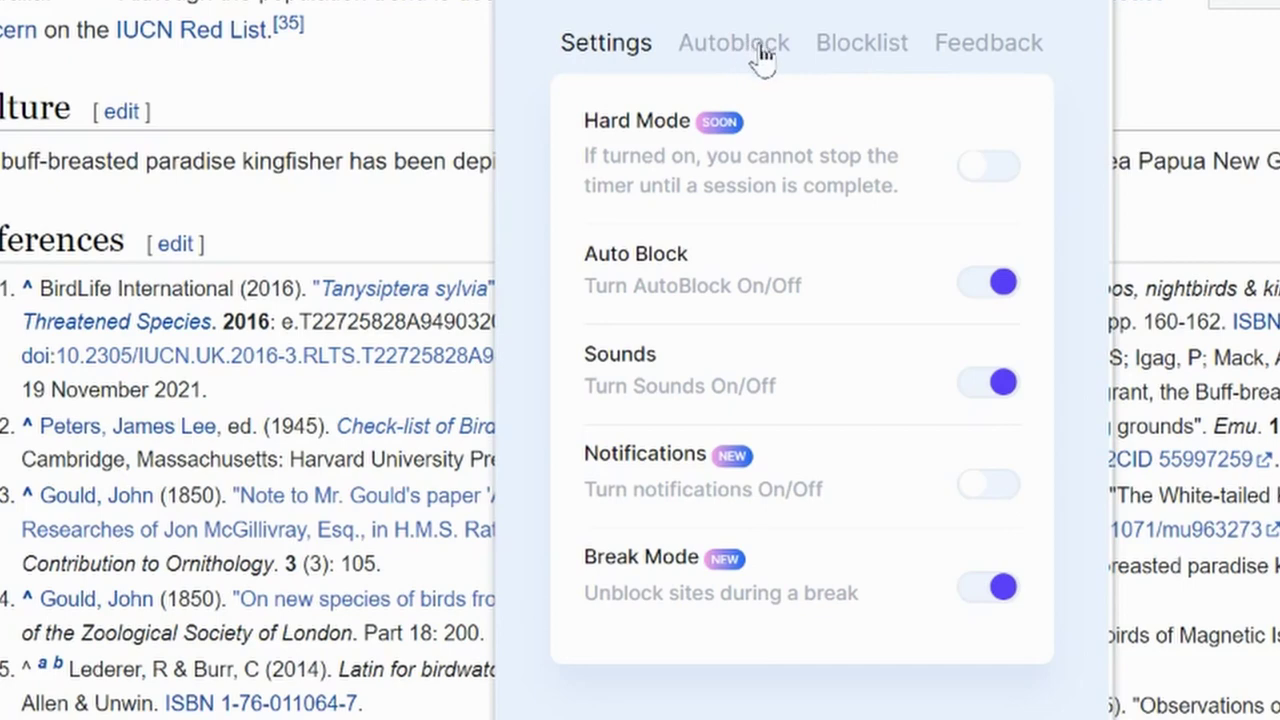
Step: Autoblock instagram.com after 10 minutes spent on it
click(758, 47)
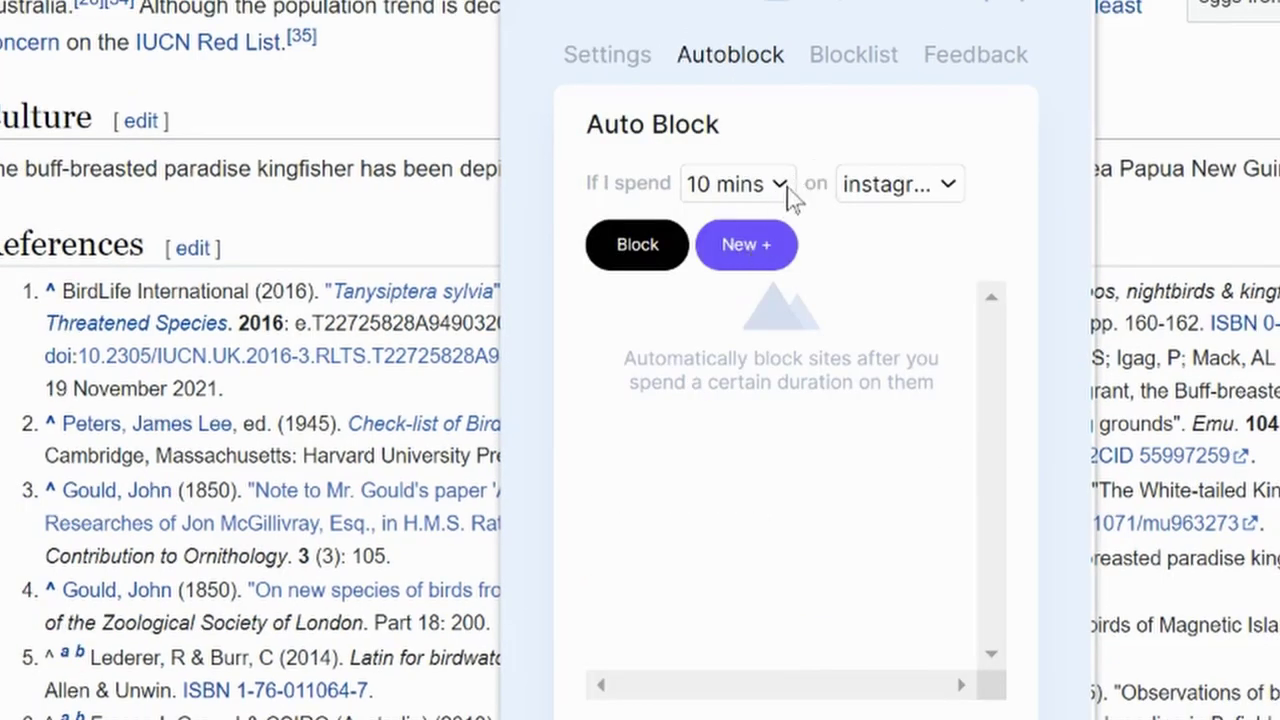
click(788, 196)
click(786, 295)
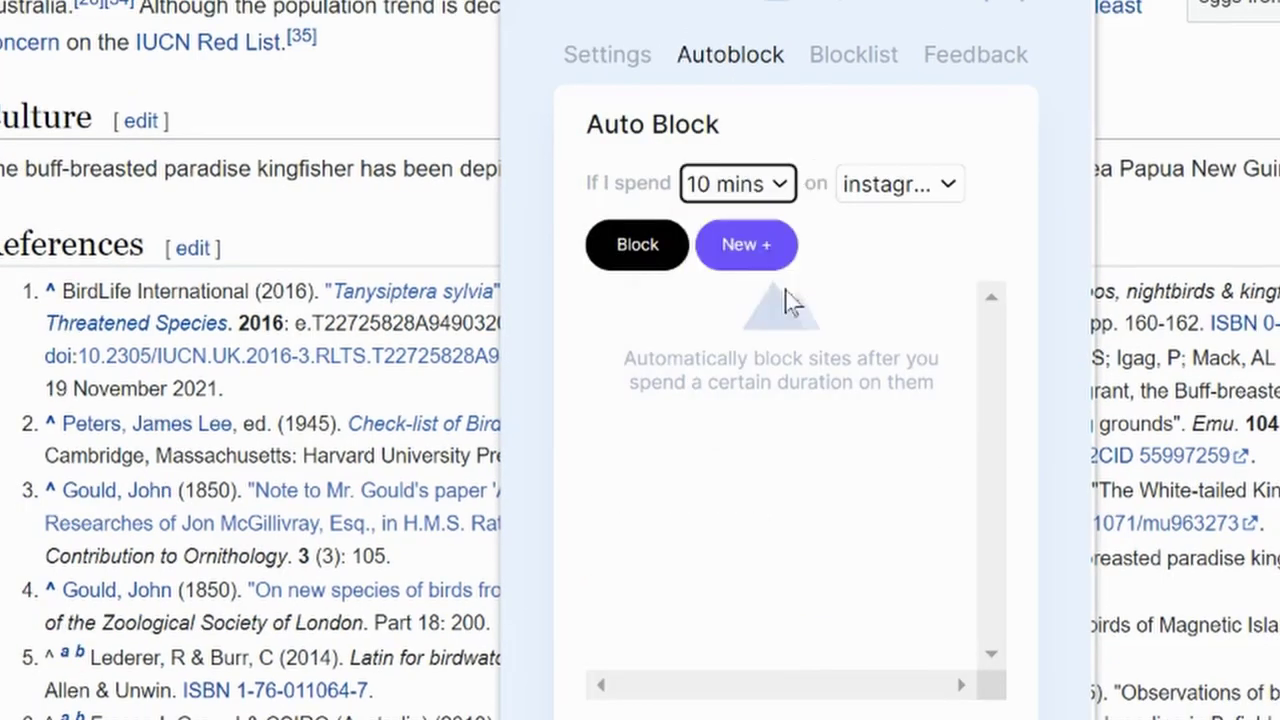
click(672, 257)
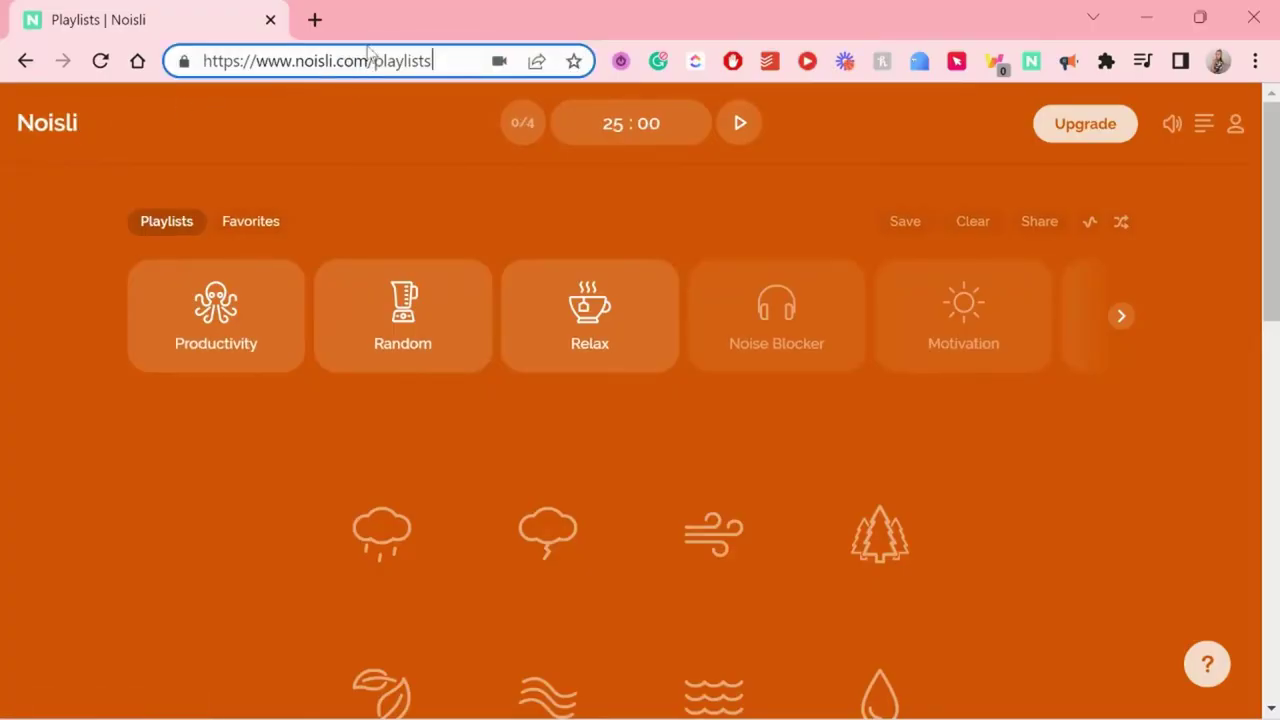
key(BackSpace)
key(BackSpace)
key(BackSpace)
key(BackSpace)
key(BackSpace)
key(BackSpace)
key(BackSpace)
key(BackSpace)
key(BackSpace)
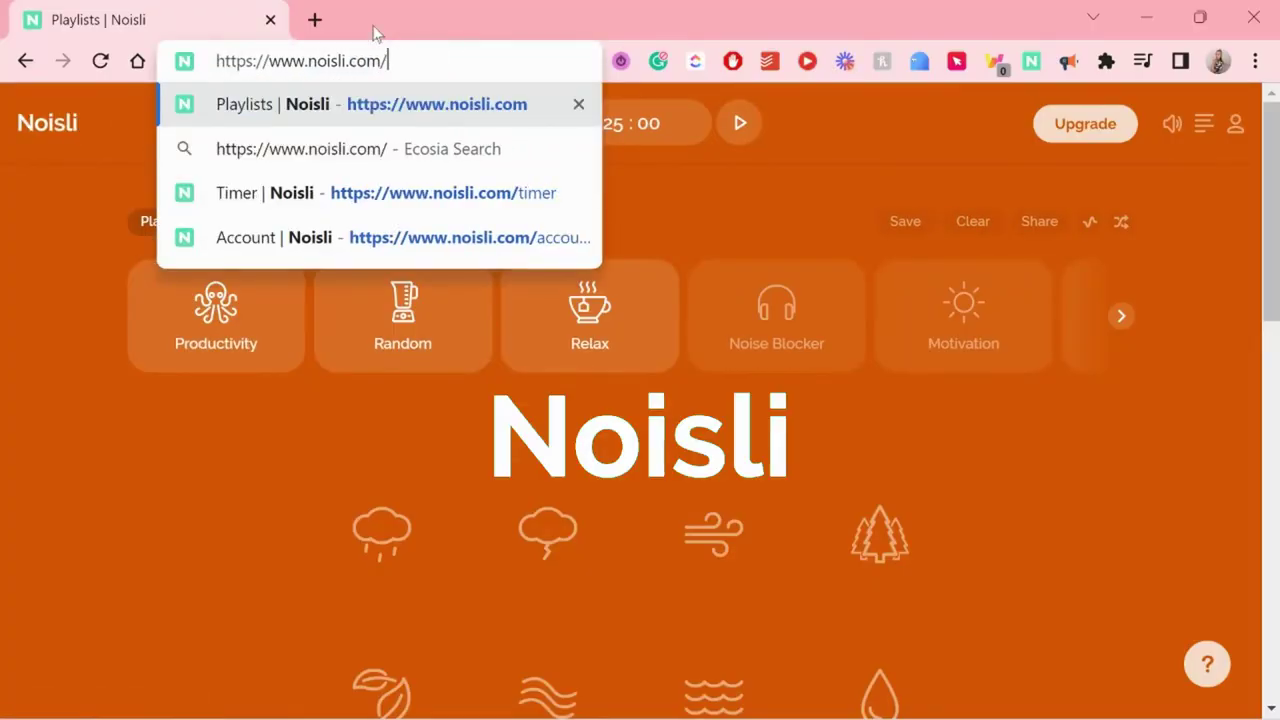
key(Return)
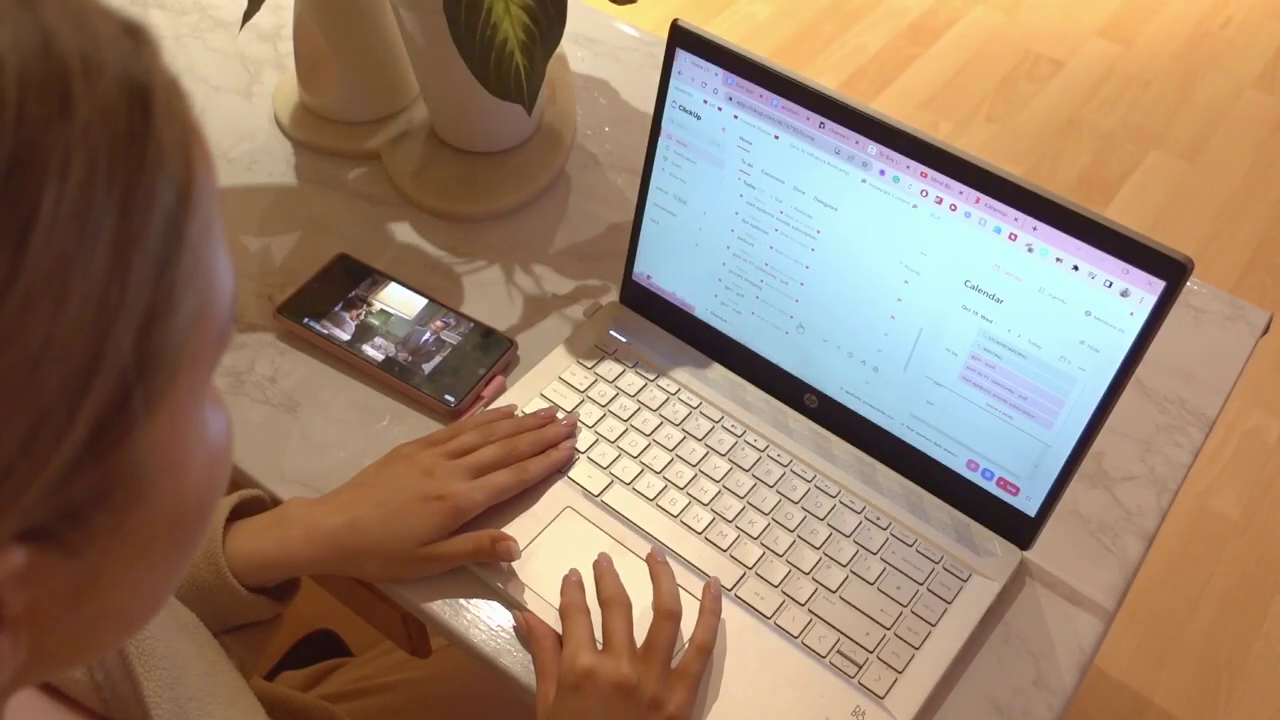
scroll(800, 328, down, 5)
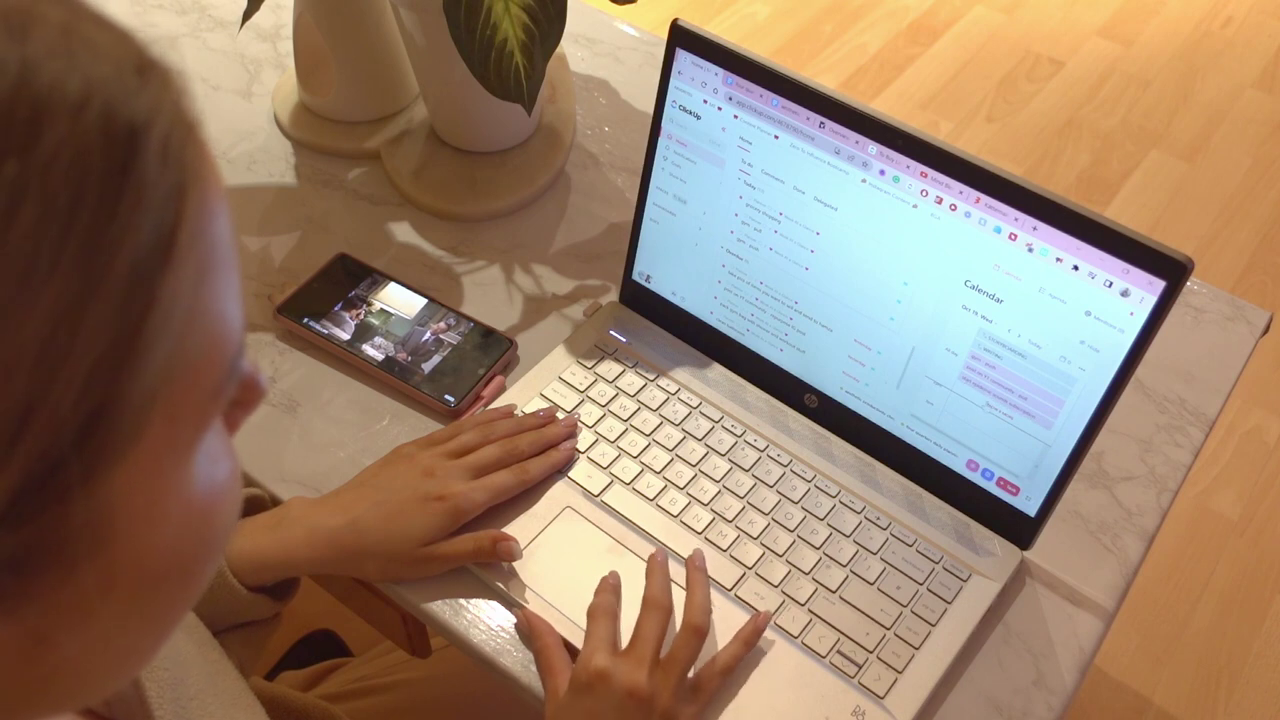
scroll(990, 407, down, 3)
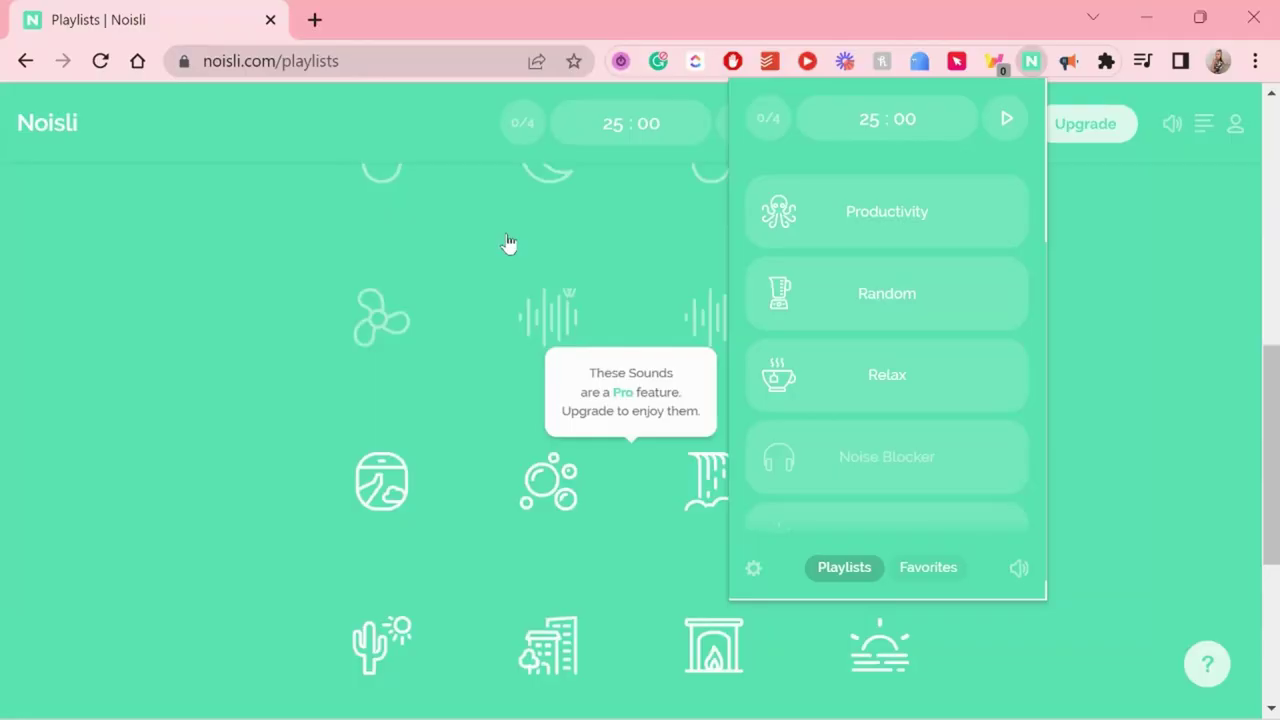
scroll(509, 246, up, 6)
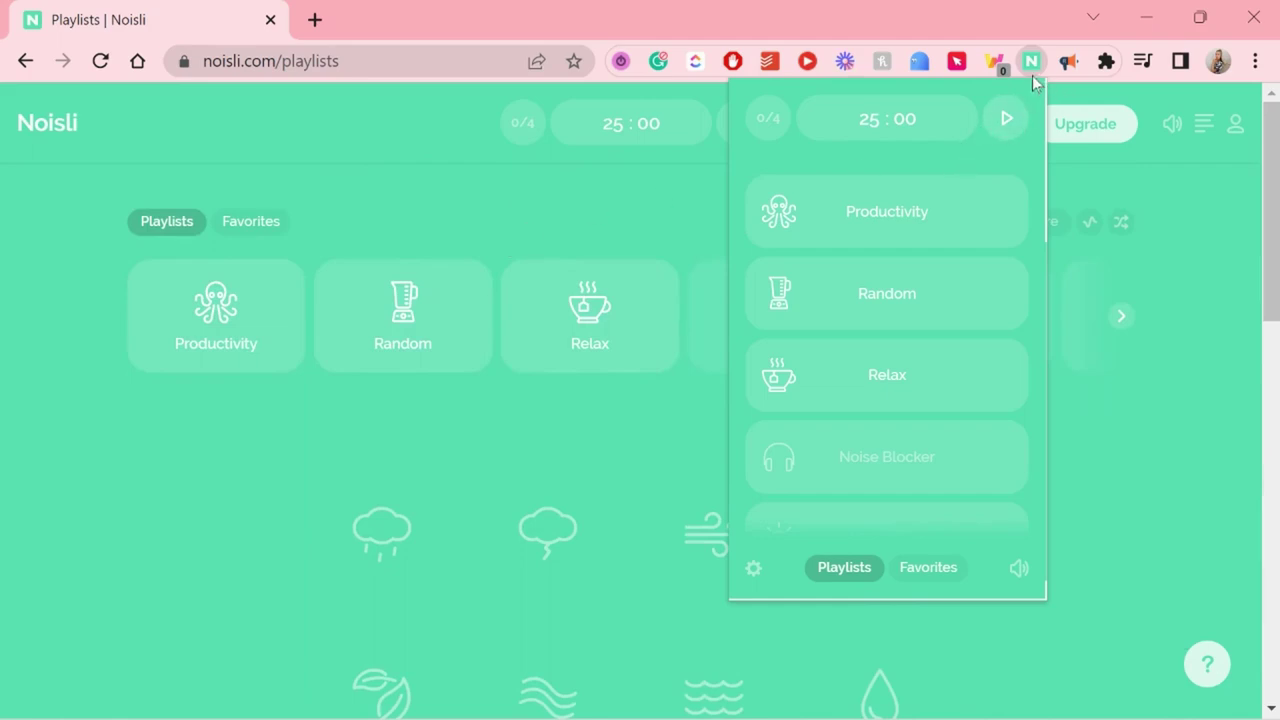
Step: Look over Noisli's saved Favorites and playlists in the extension popup
click(934, 574)
click(812, 577)
click(1031, 61)
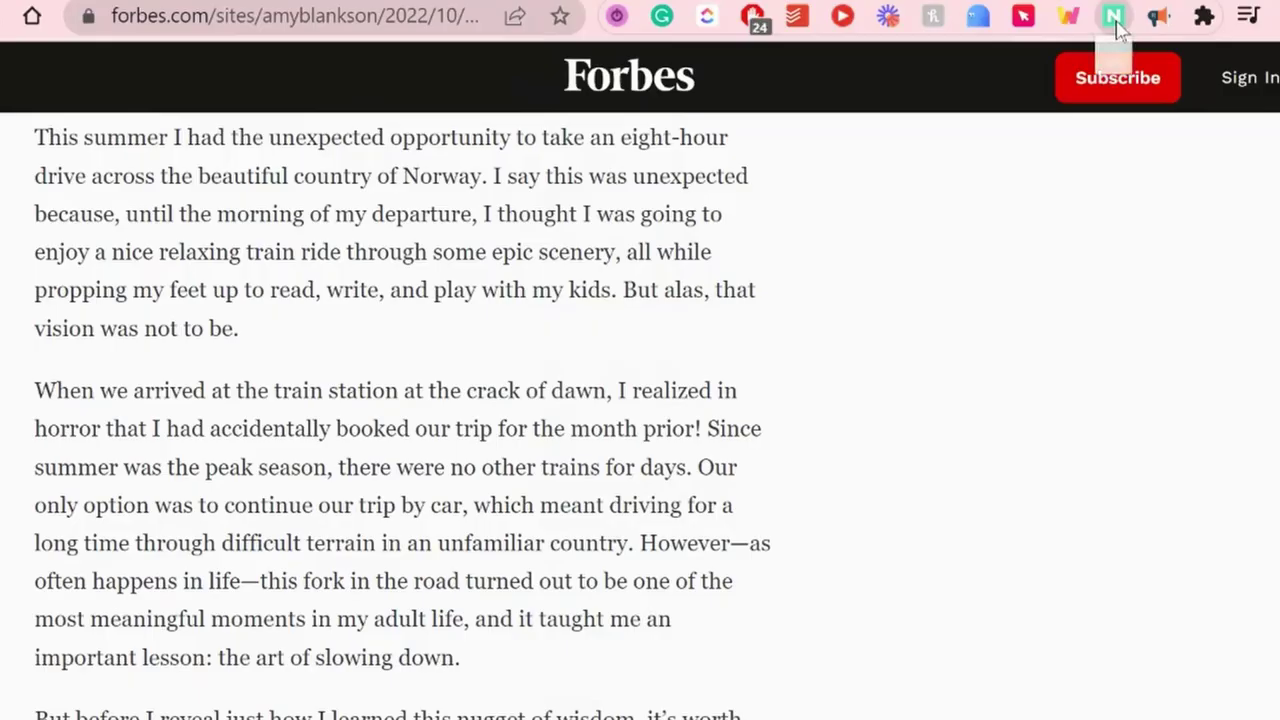
click(1111, 23)
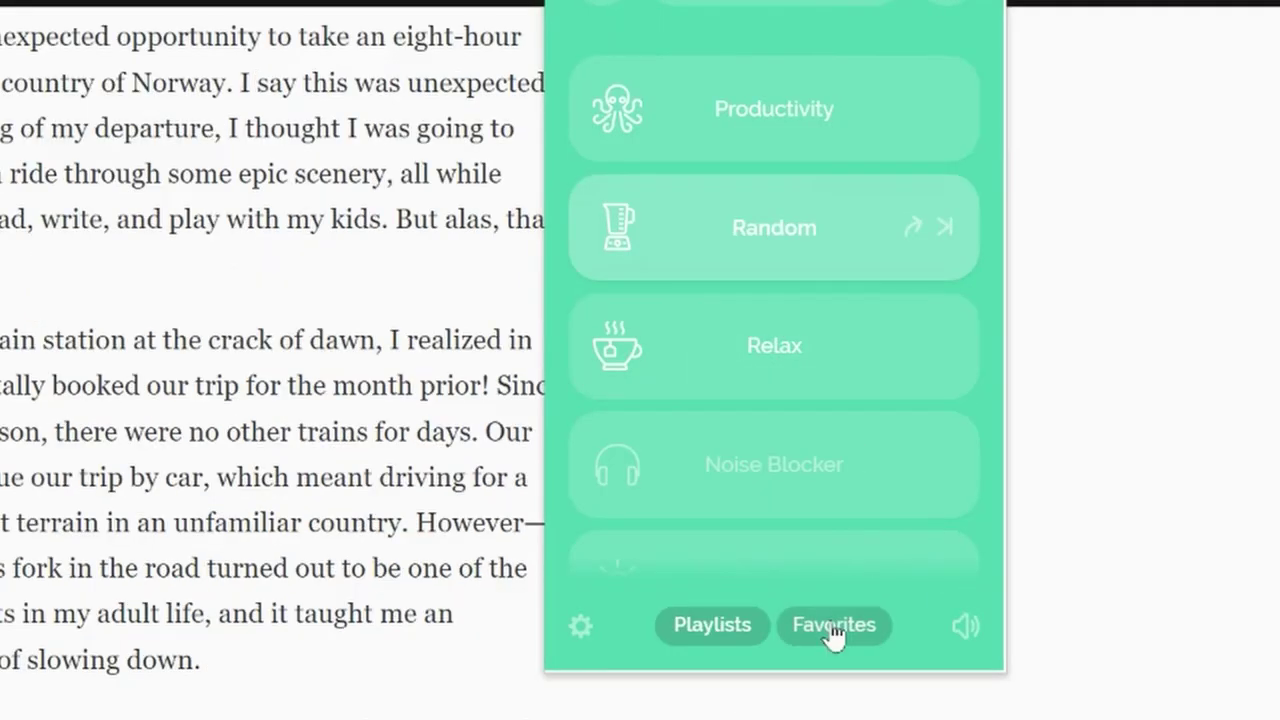
Step: Start a new Favorites combo with the rain sound on at a lower volume
click(833, 626)
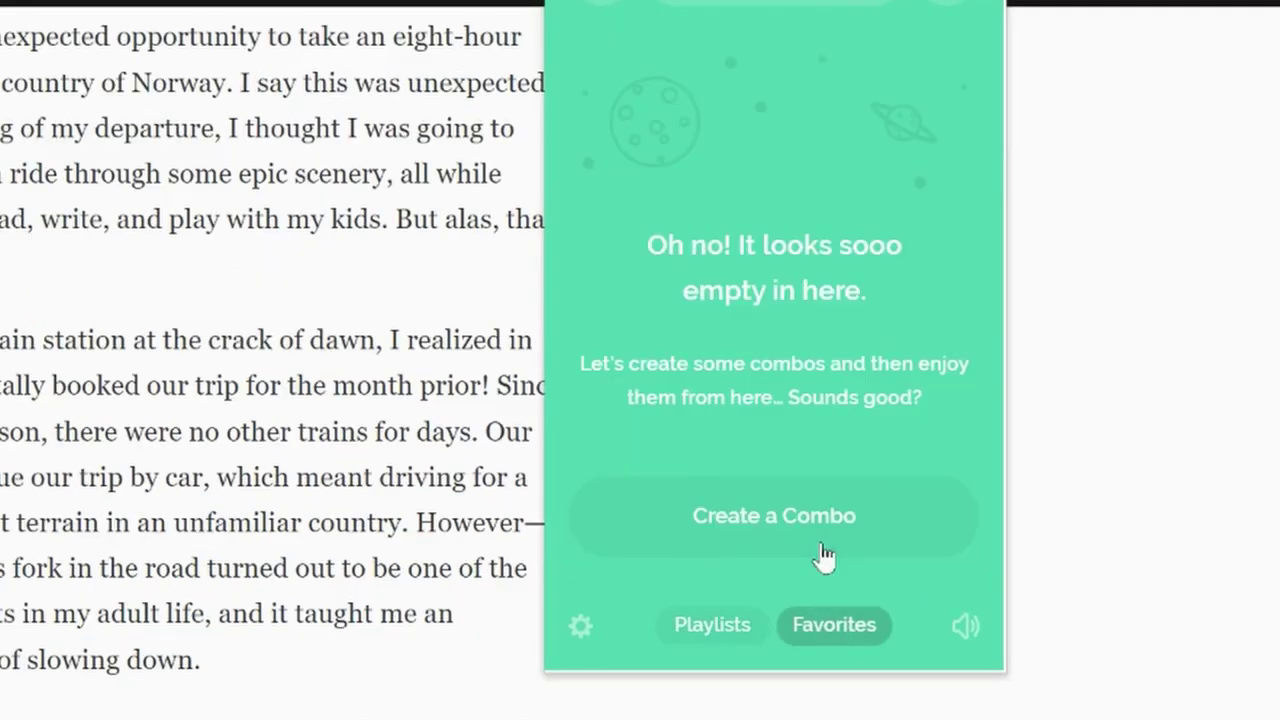
click(818, 540)
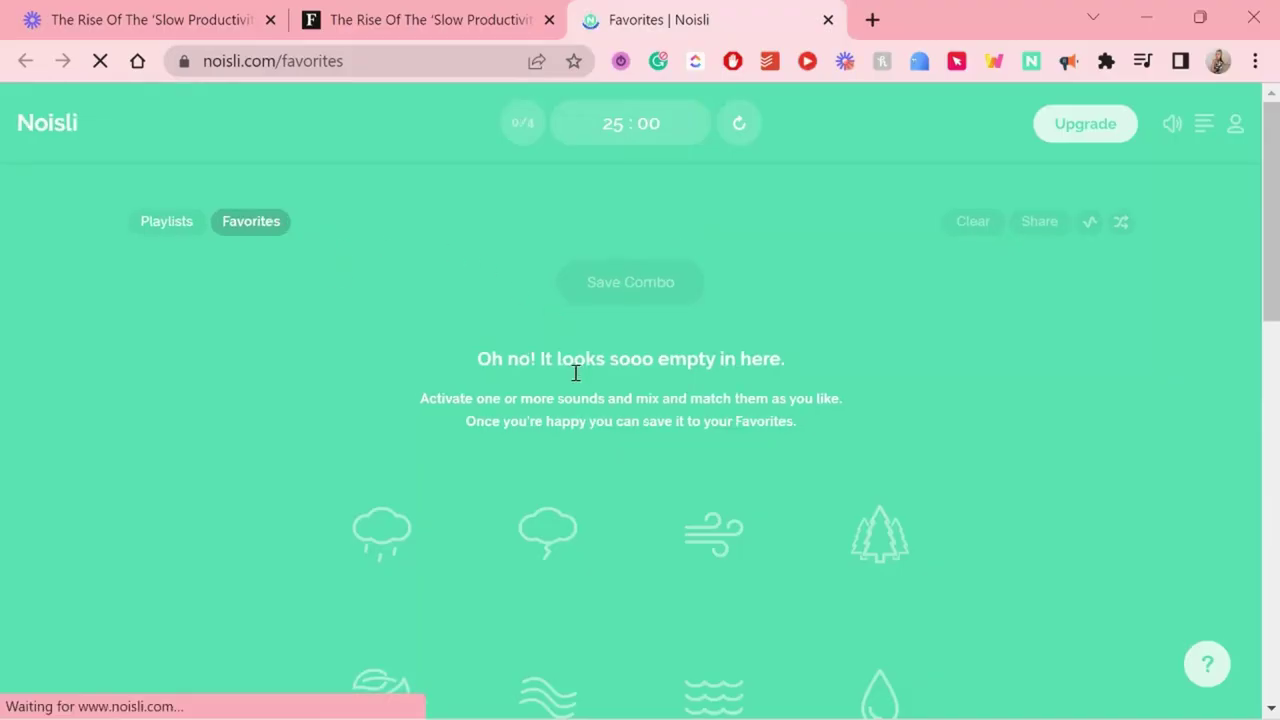
scroll(575, 373, down, 2)
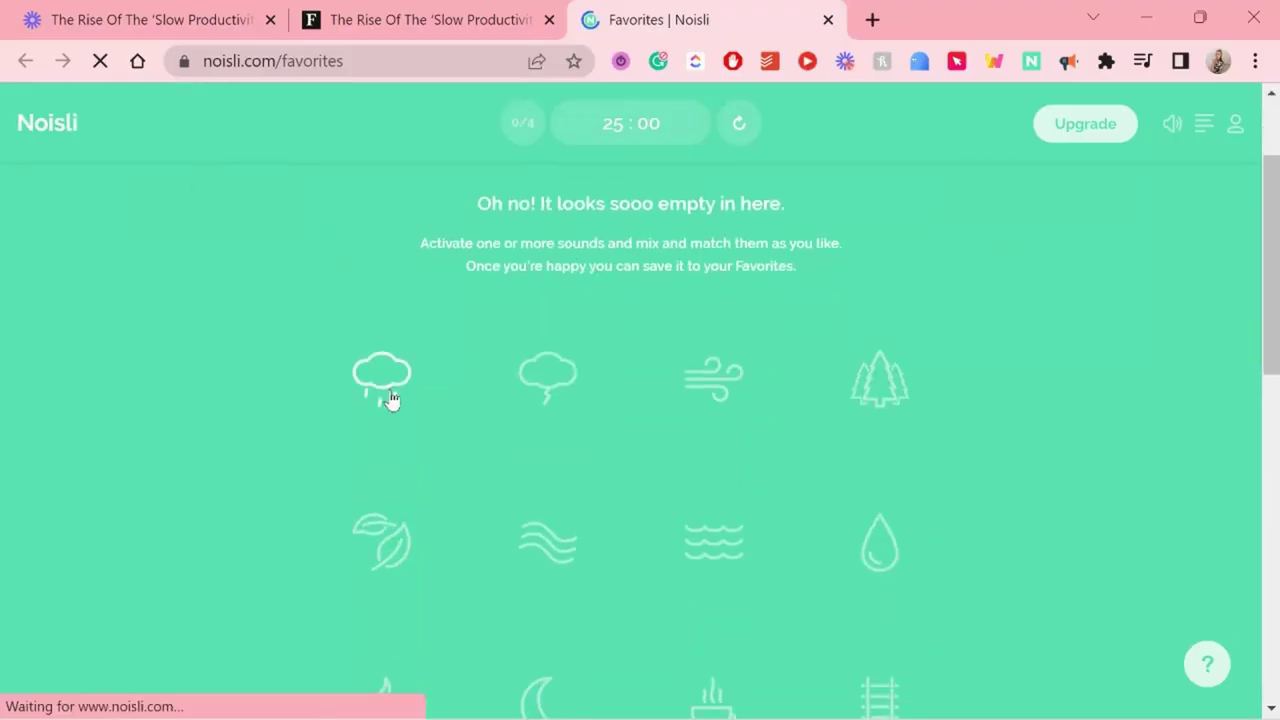
click(391, 400)
click(382, 432)
scroll(563, 374, up, 2)
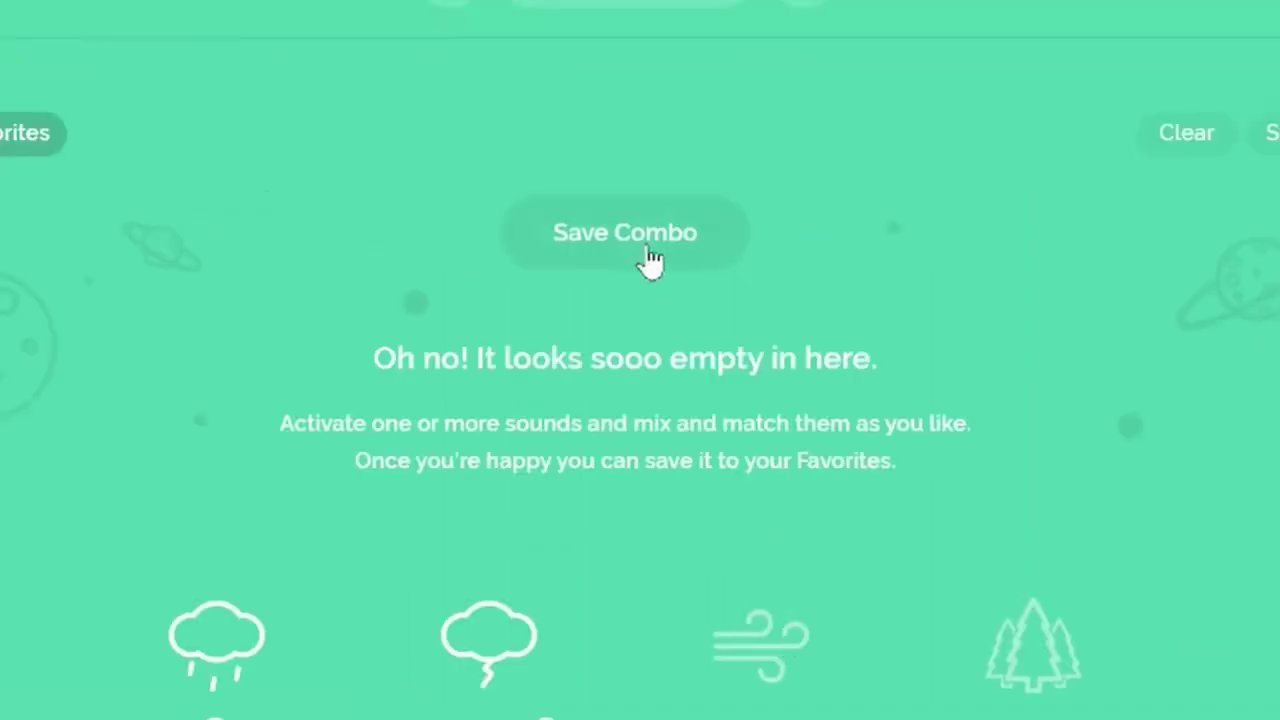
Step: Save the combo under the name 'cold november night'
click(648, 260)
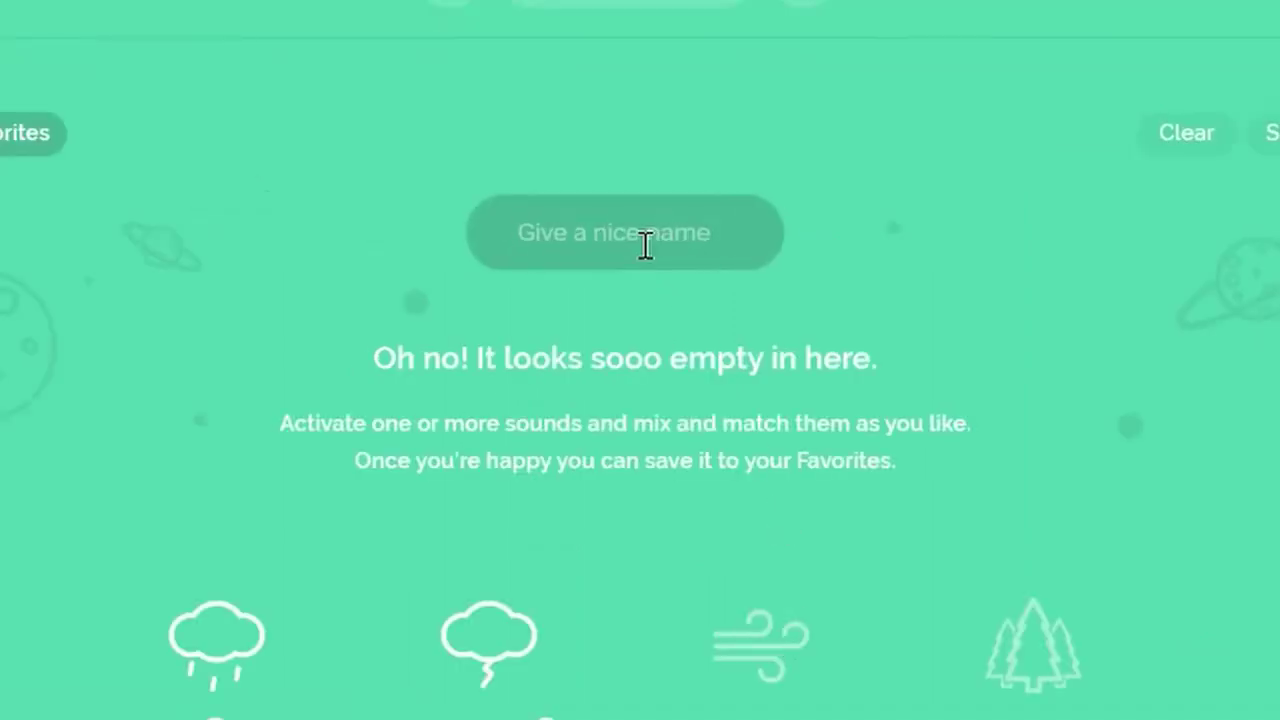
text(co)
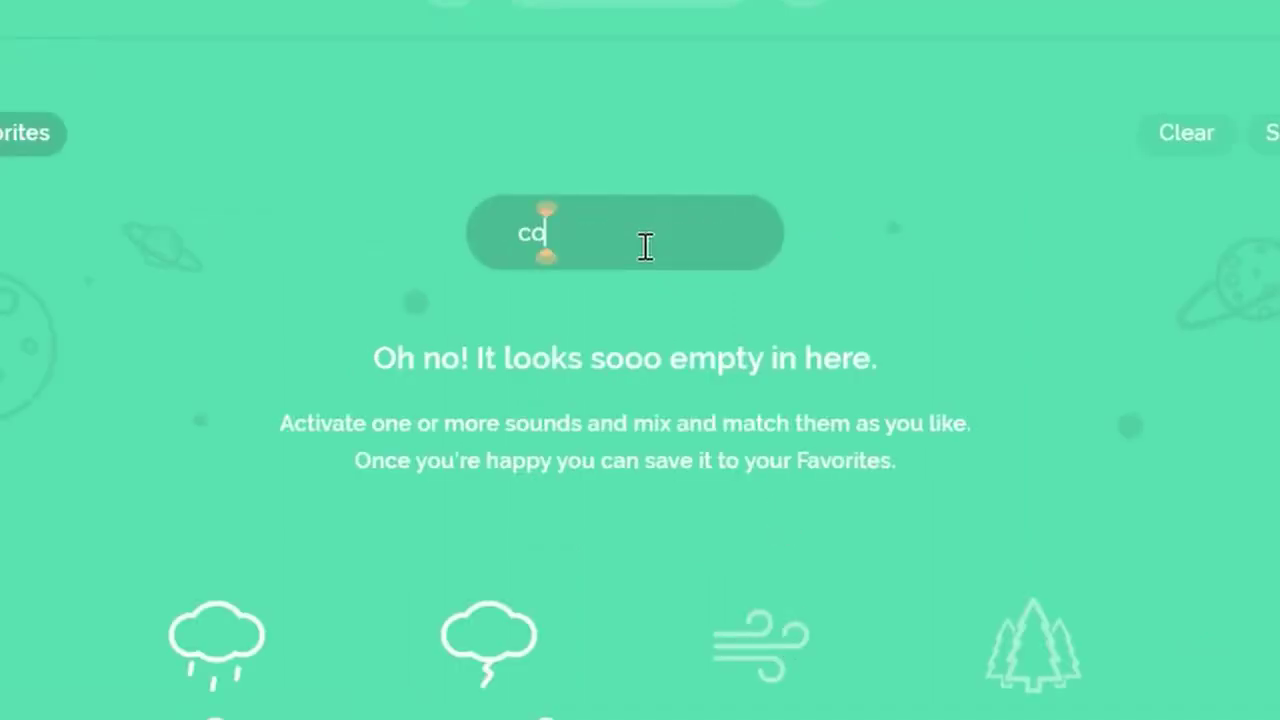
text(ld november night)
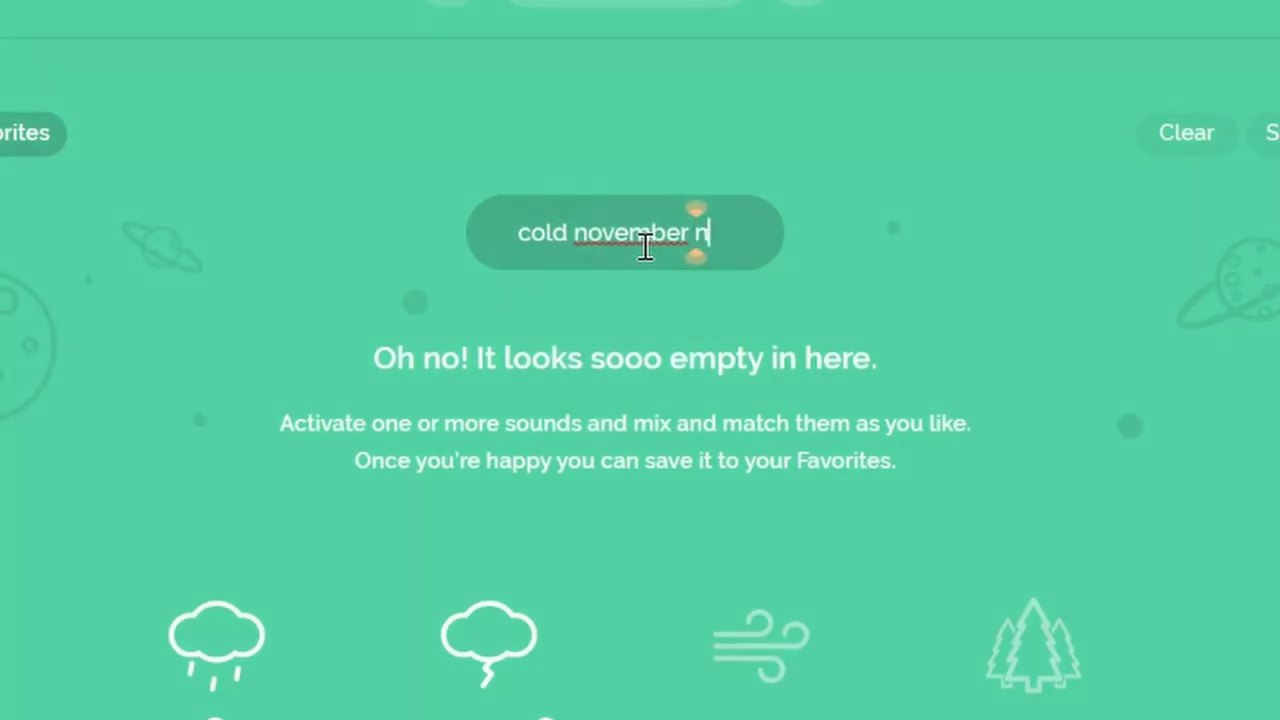
key(Return)
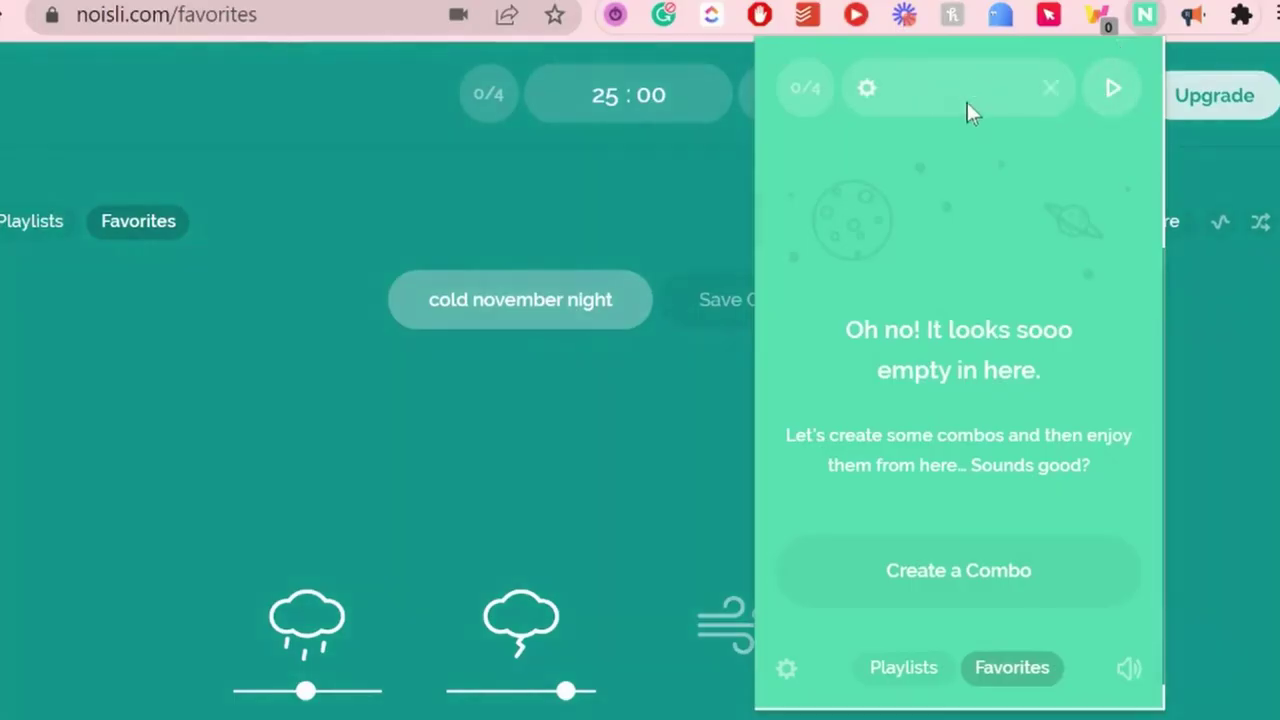
Step: Start the focus timer countdown and go to Noisli's general preferences
click(1115, 92)
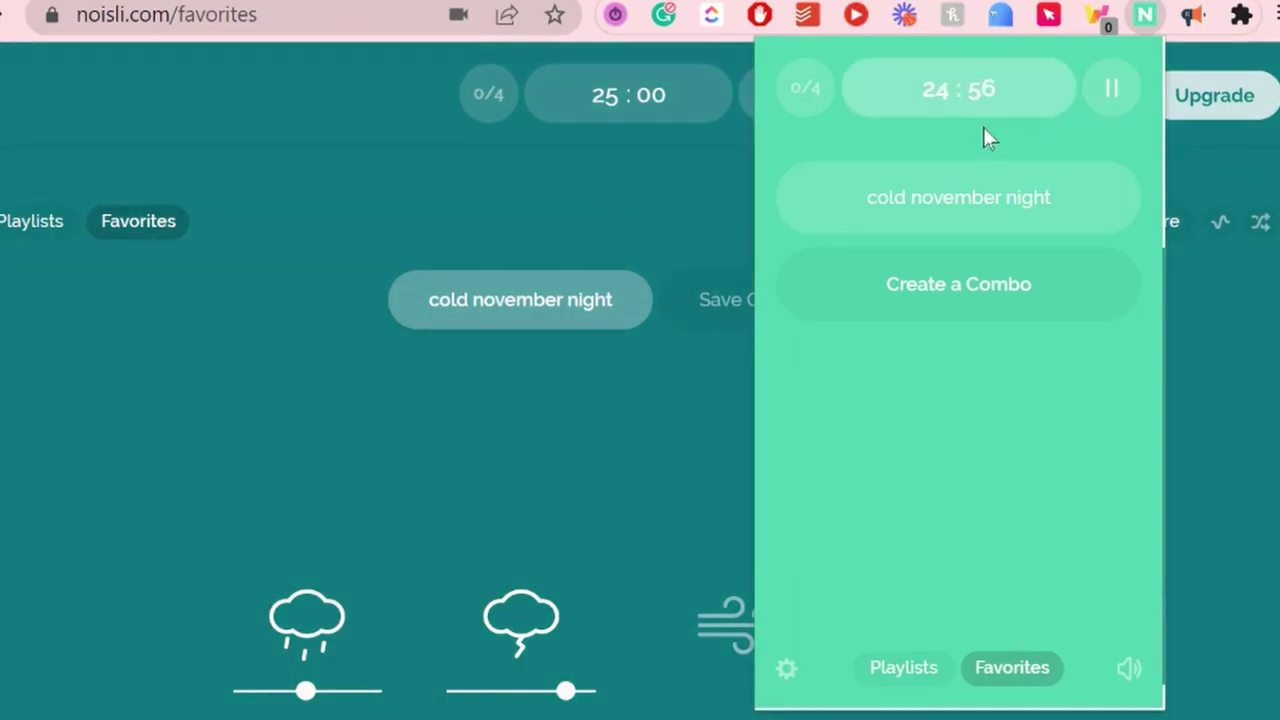
click(1103, 89)
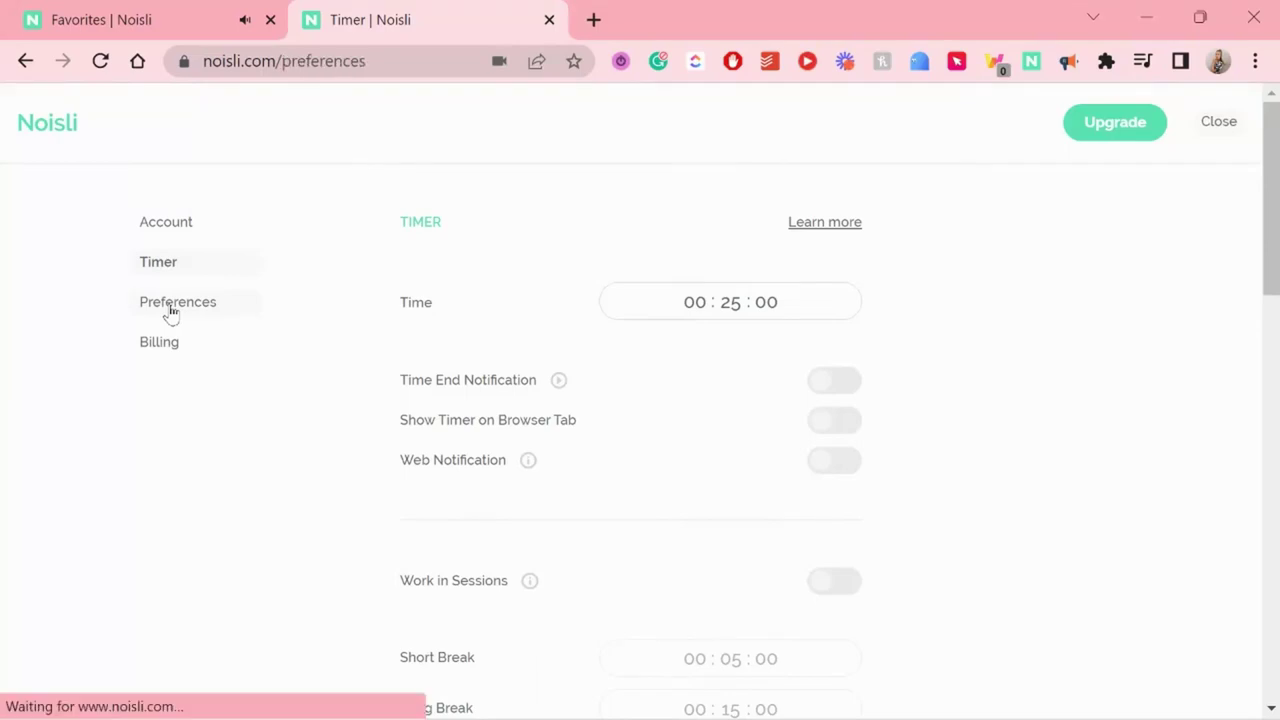
click(175, 303)
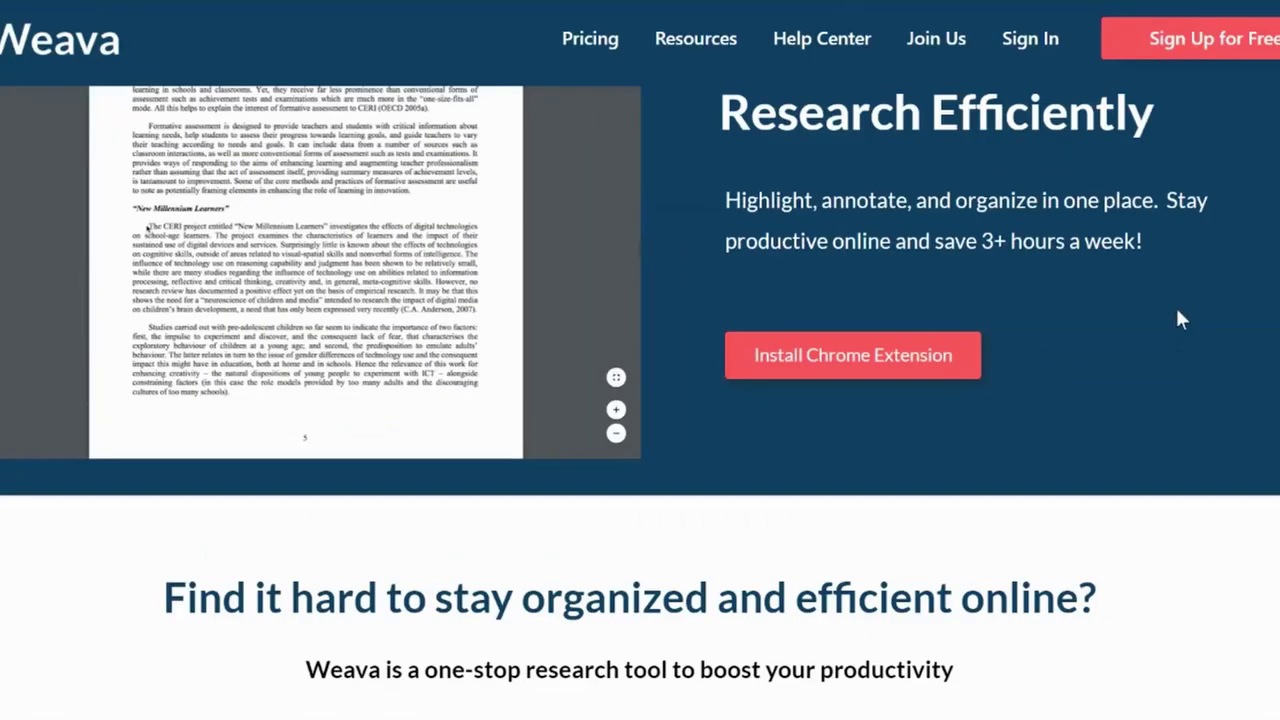
Step: Scroll through the feature sections of Weava's homepage
scroll(1175, 305, down, 5)
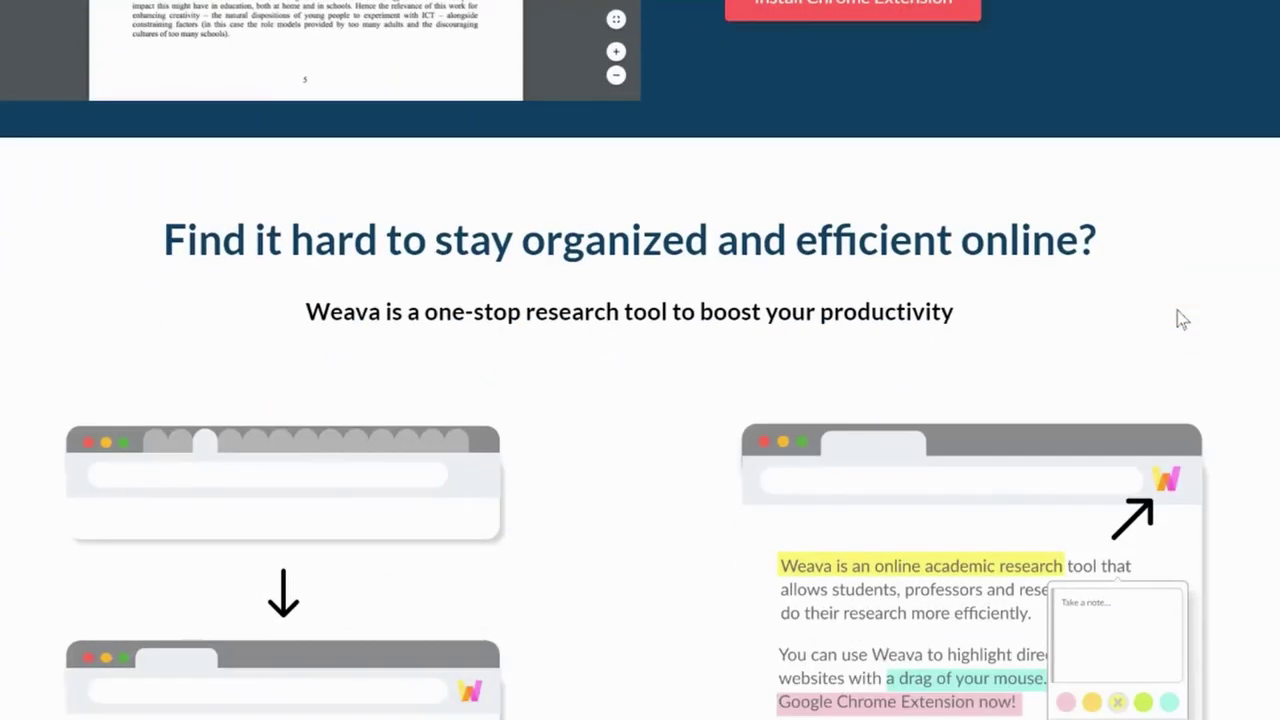
scroll(1177, 318, down, 4)
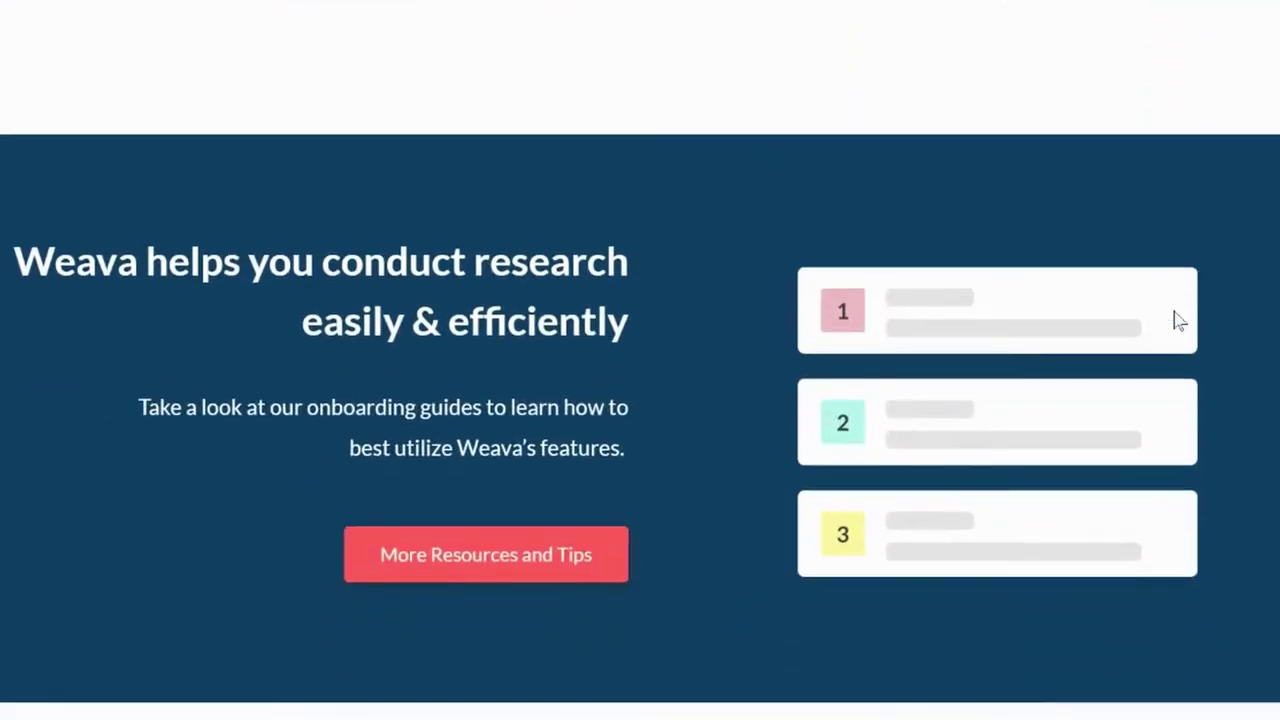
scroll(1178, 320, down, 5)
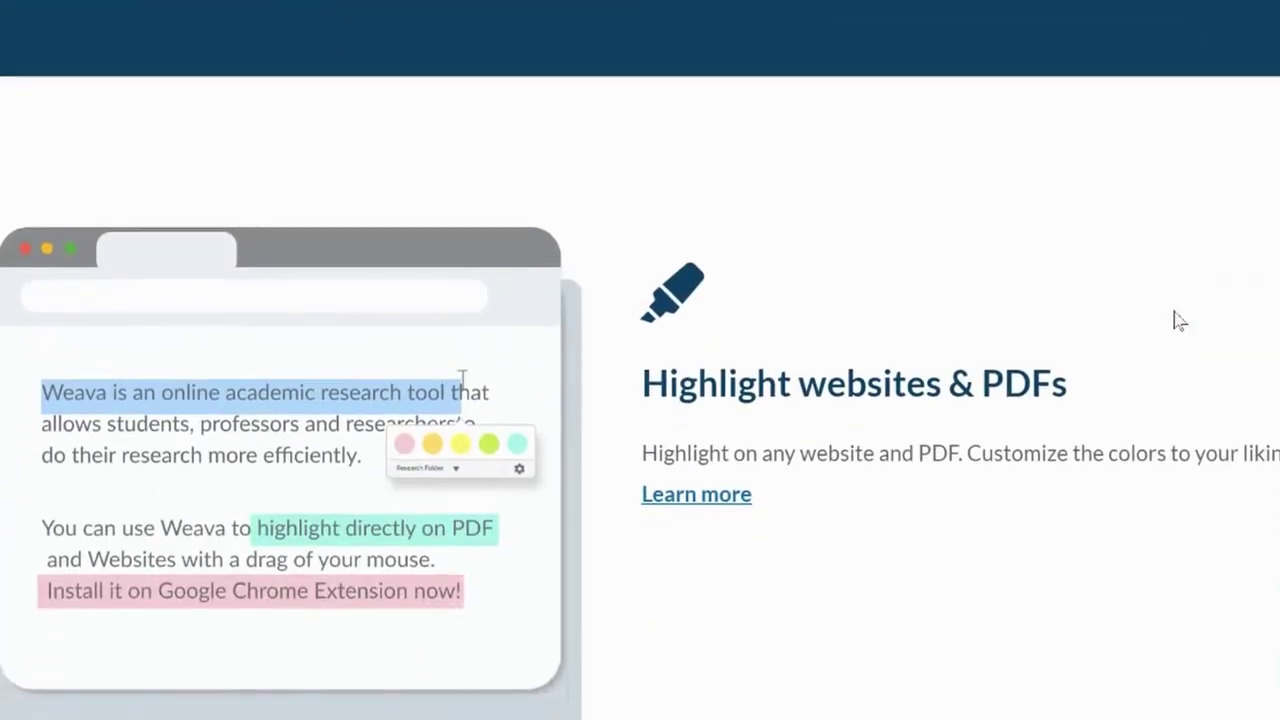
scroll(1177, 319, down, 3)
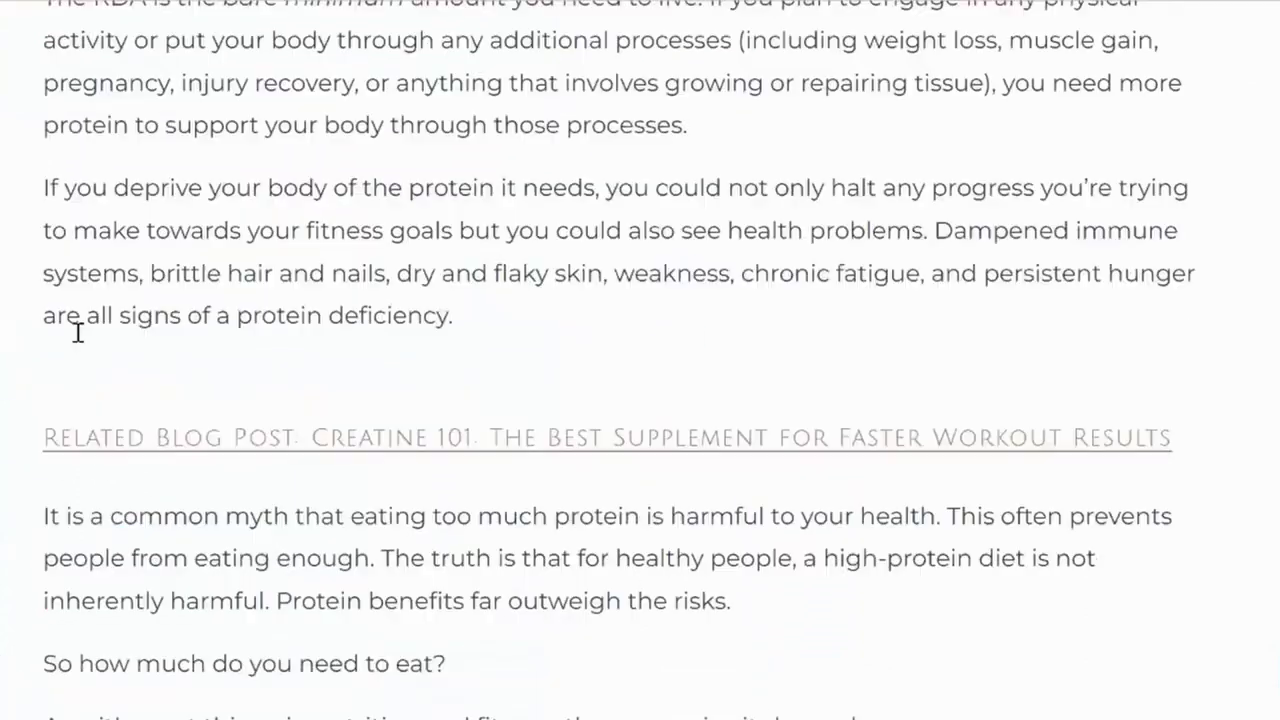
Step: Highlight the 'Generally speaking' protein paragraph on healthy and sedentary adults in pink
scroll(78, 333, down, 1)
scroll(80, 340, down, 1)
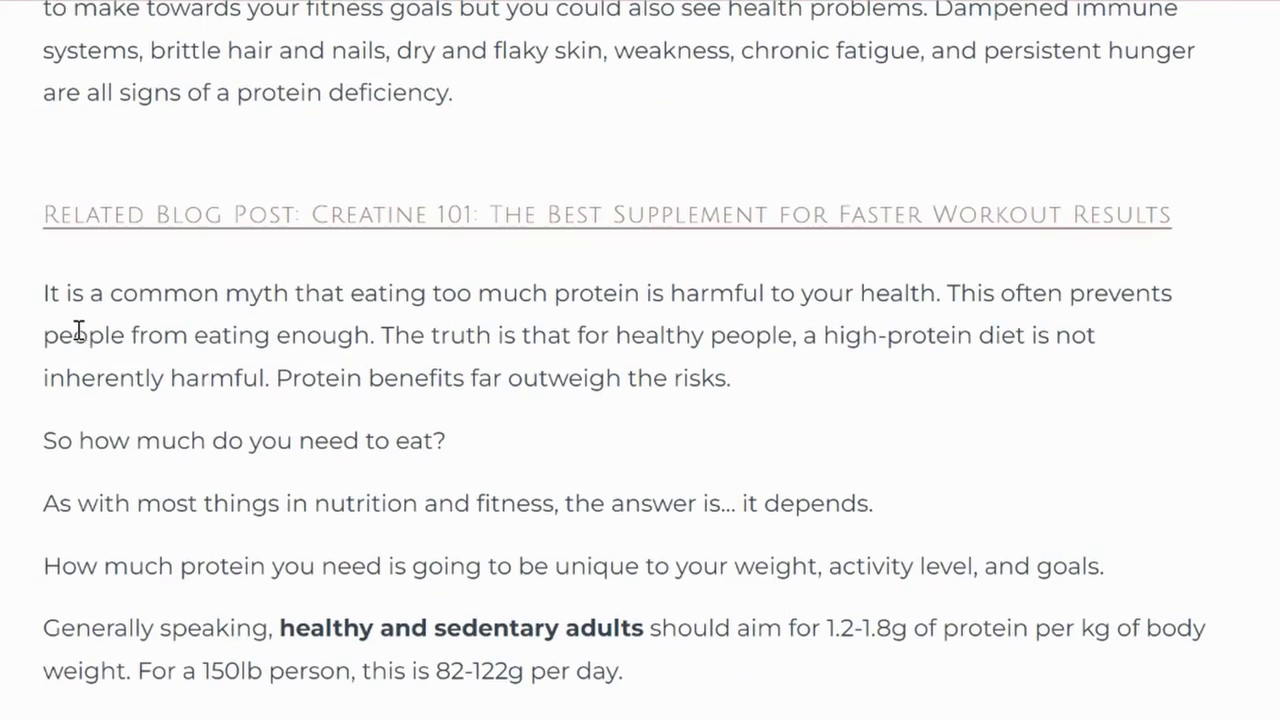
scroll(78, 333, down, 3)
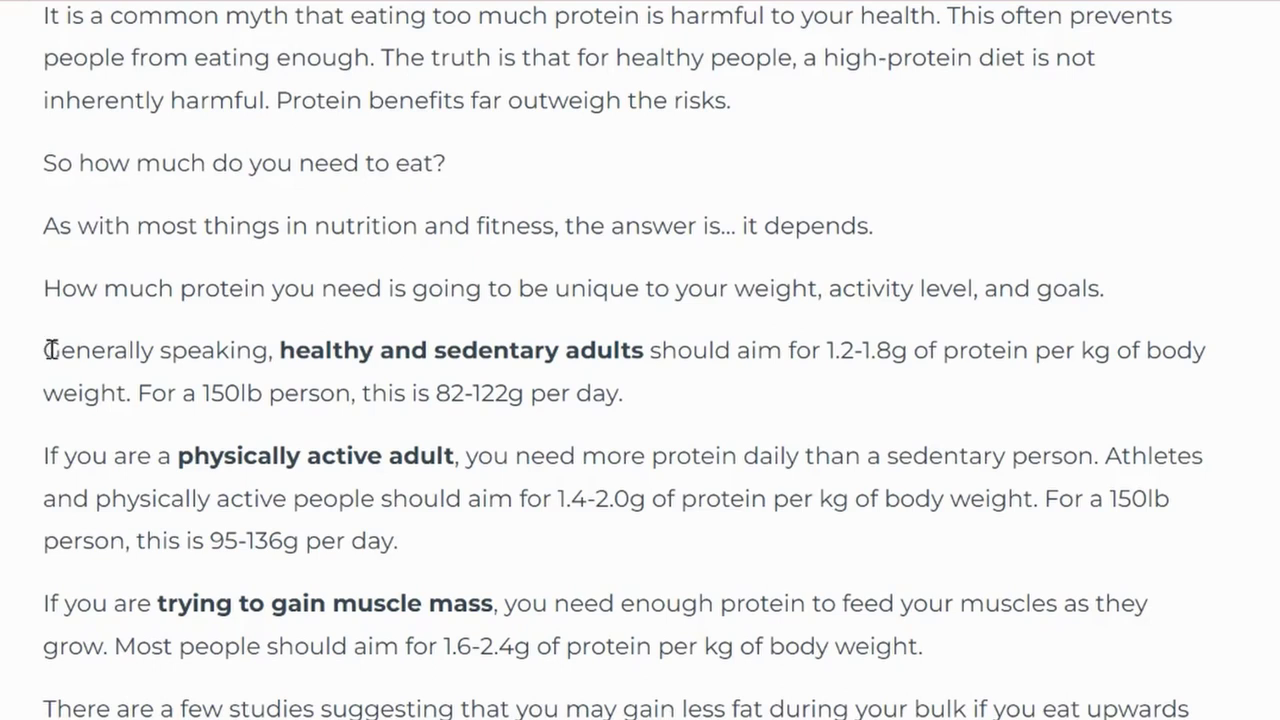
drag(48, 350, 660, 408)
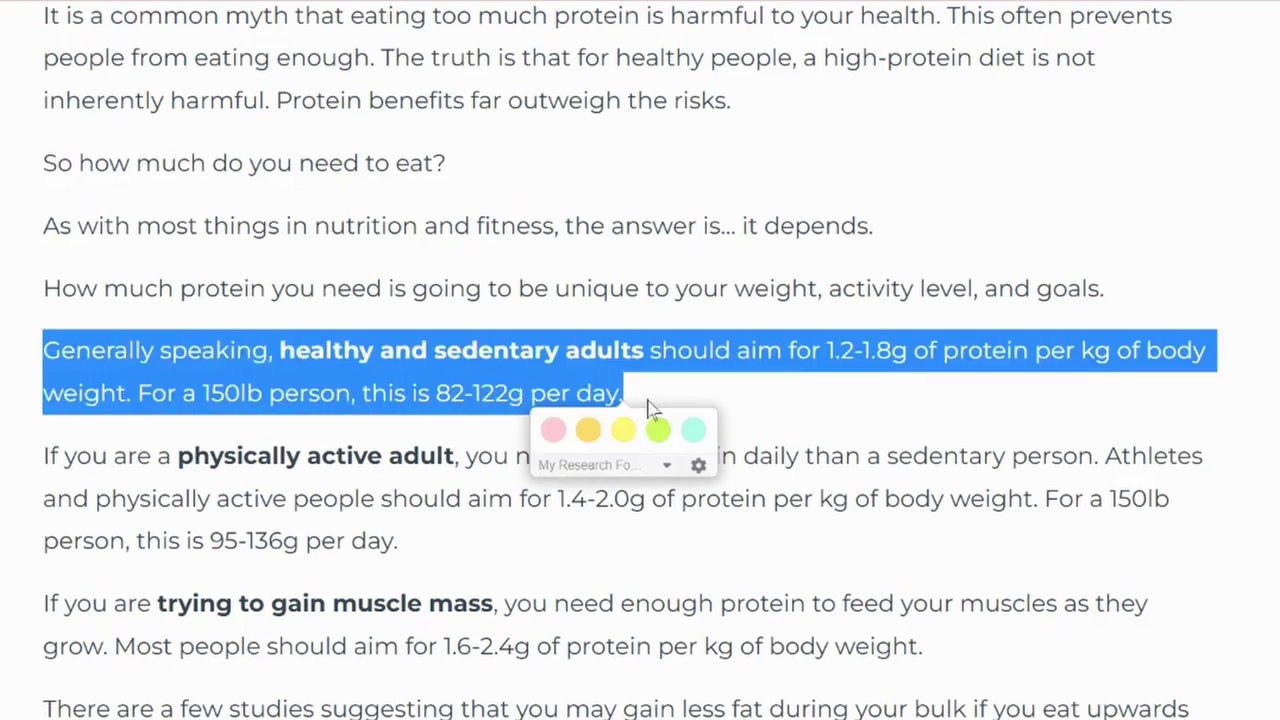
click(553, 432)
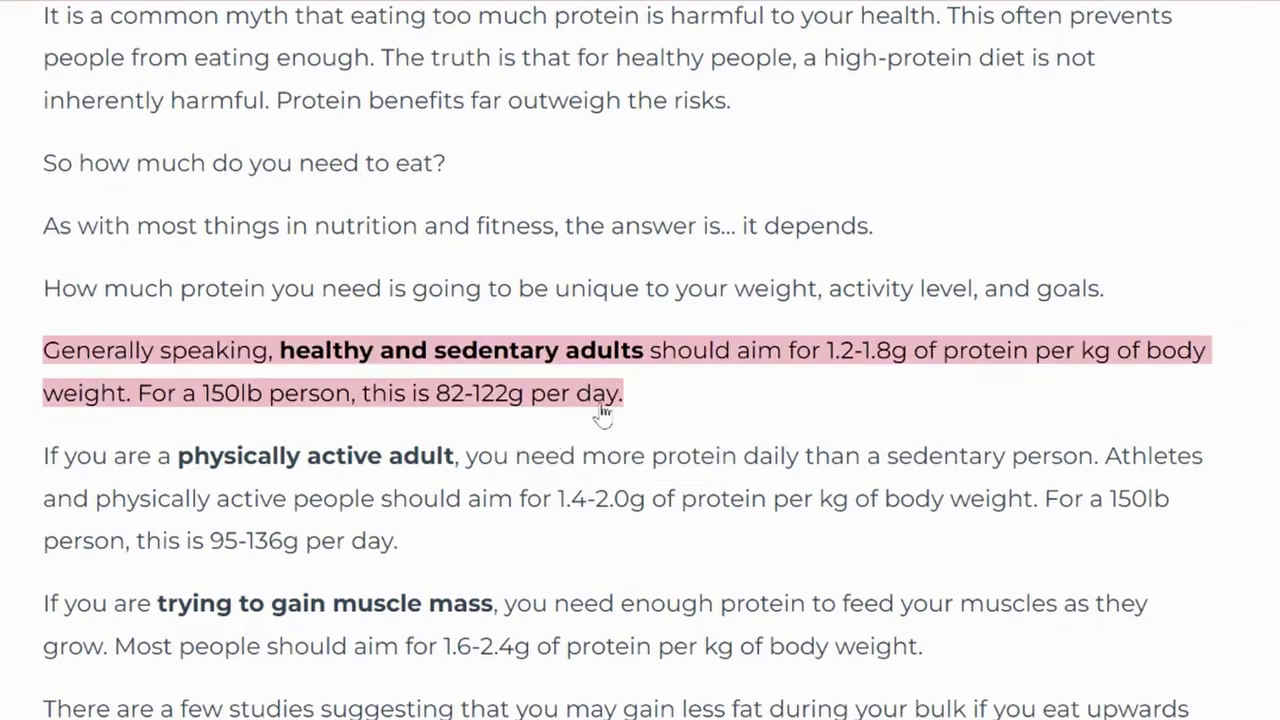
Step: Label the pink highlight colour 'health facts' and save it
click(603, 414)
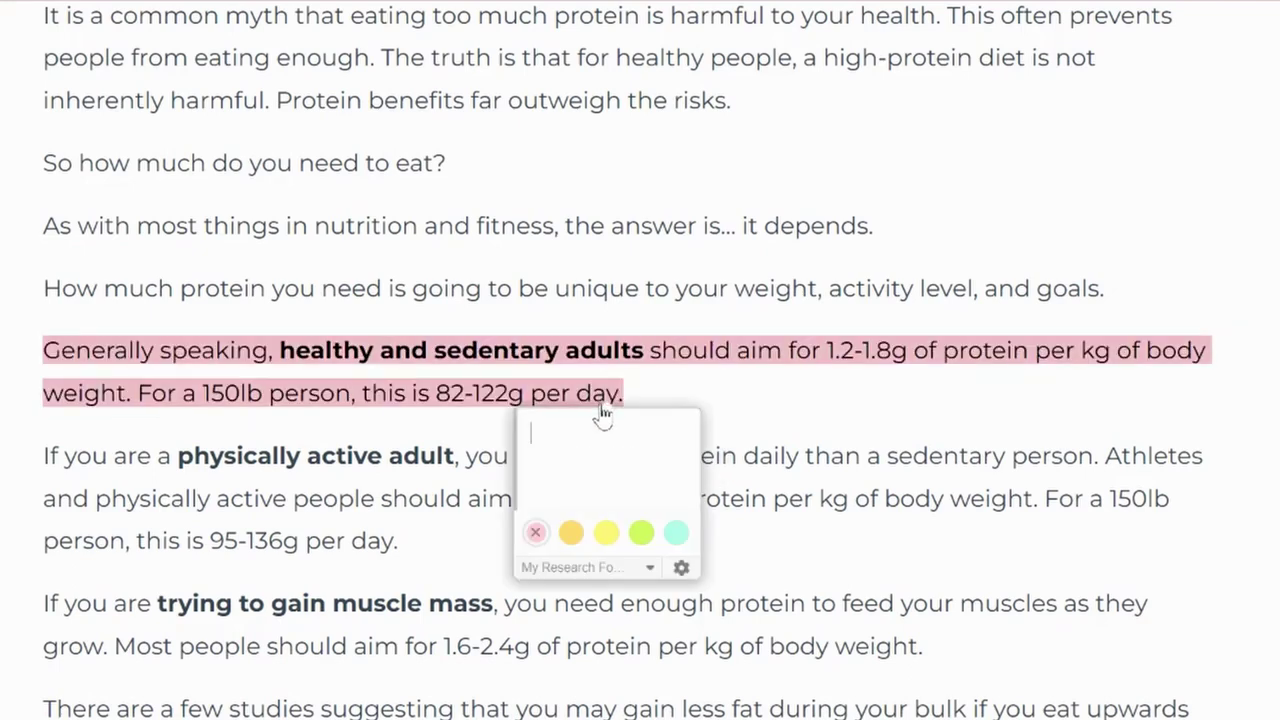
click(681, 568)
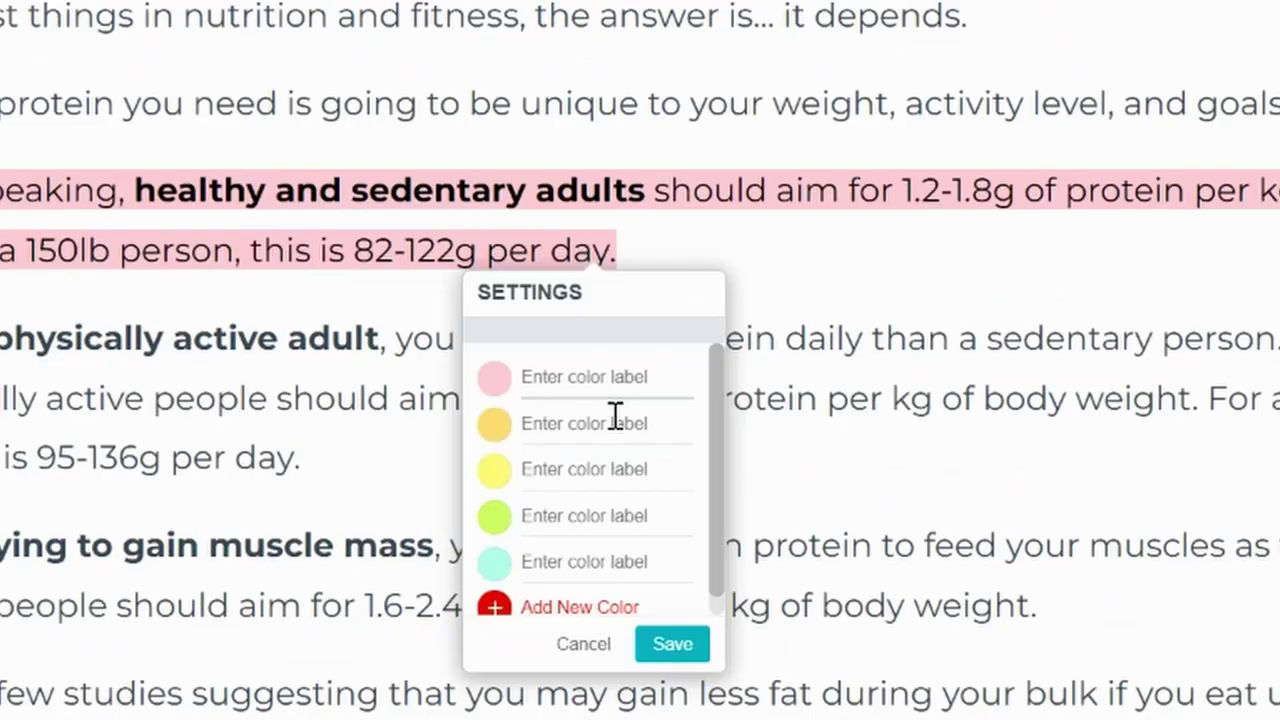
text(health)
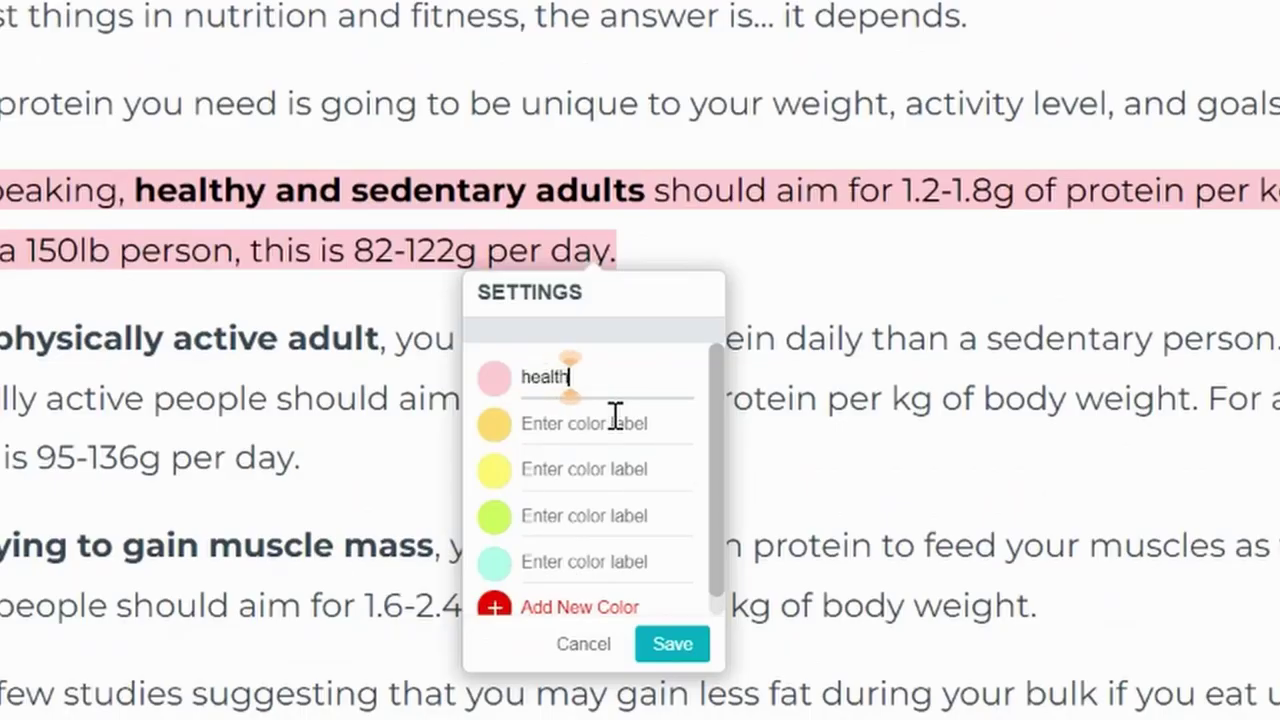
text( facts)
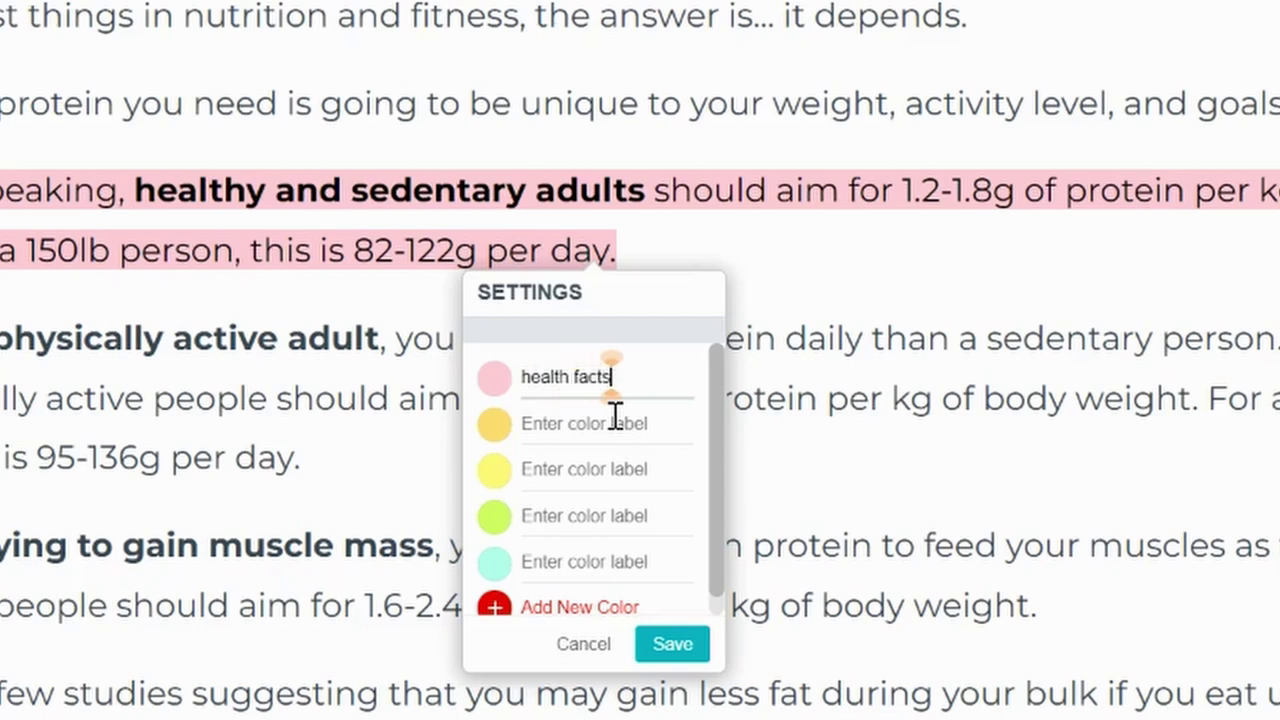
click(668, 646)
Step: Browse the Protein Guide highlights and research folders in Weava's sidebar
click(940, 14)
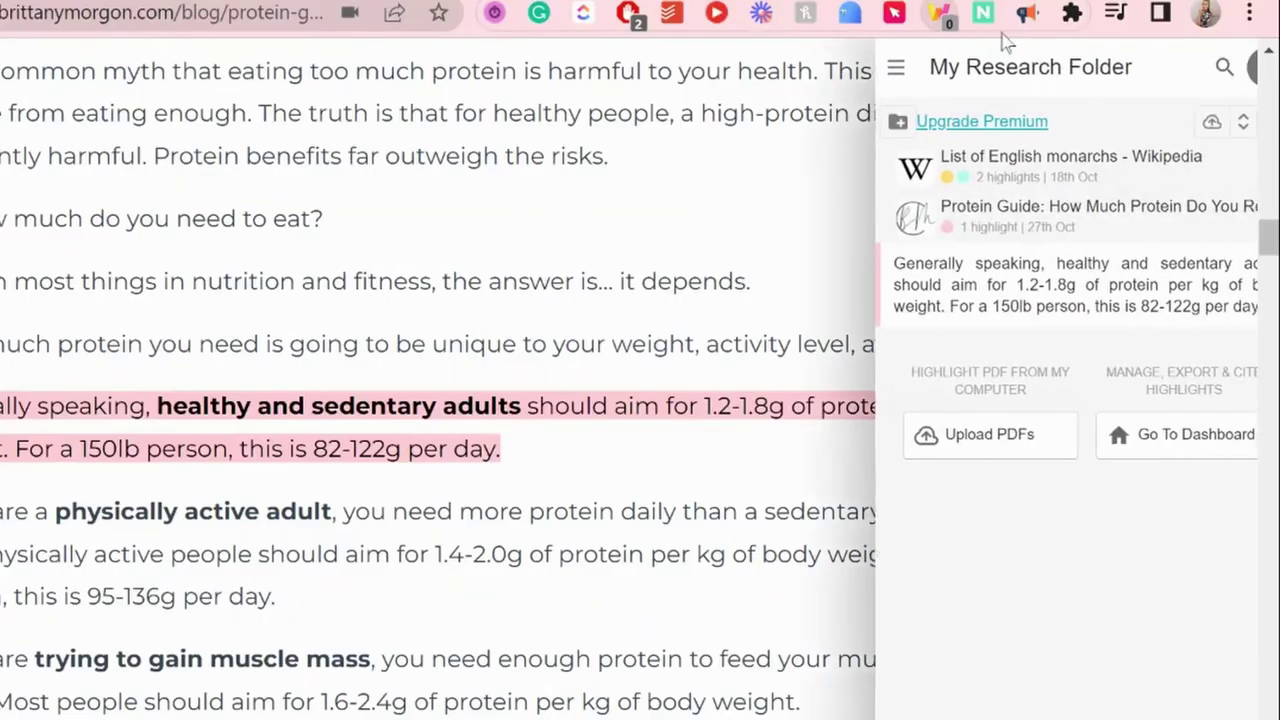
click(843, 222)
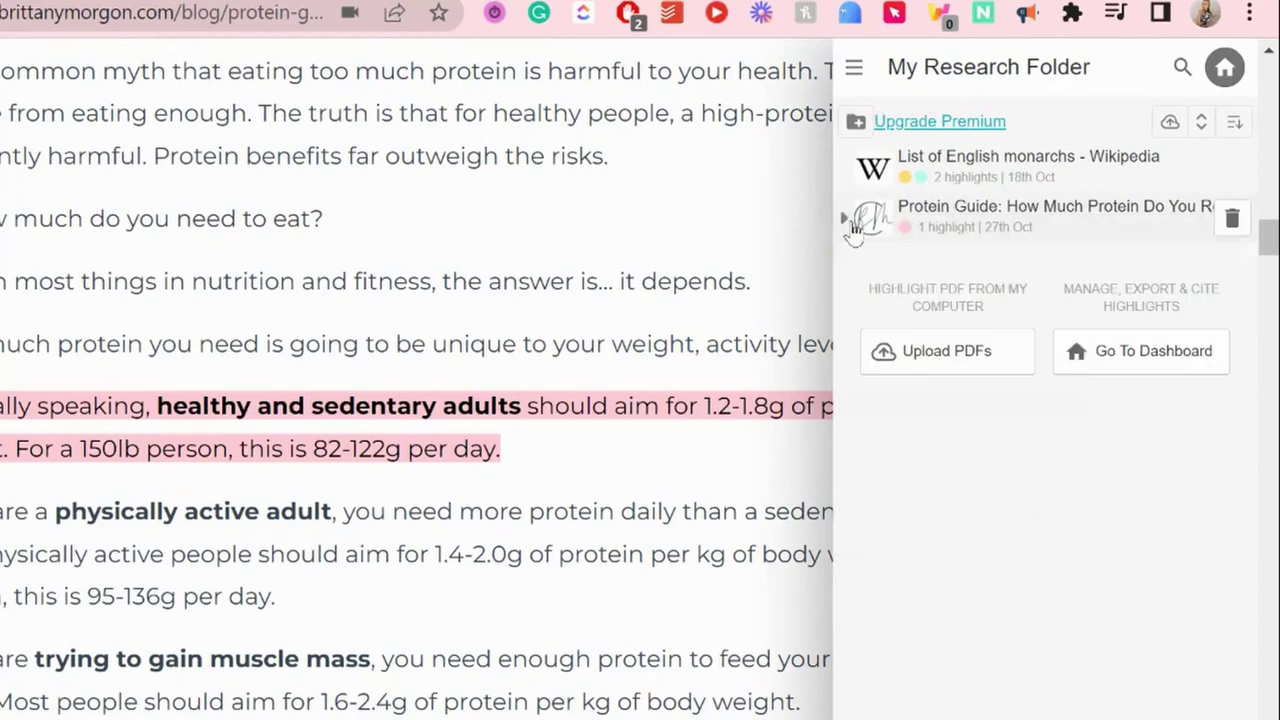
click(843, 222)
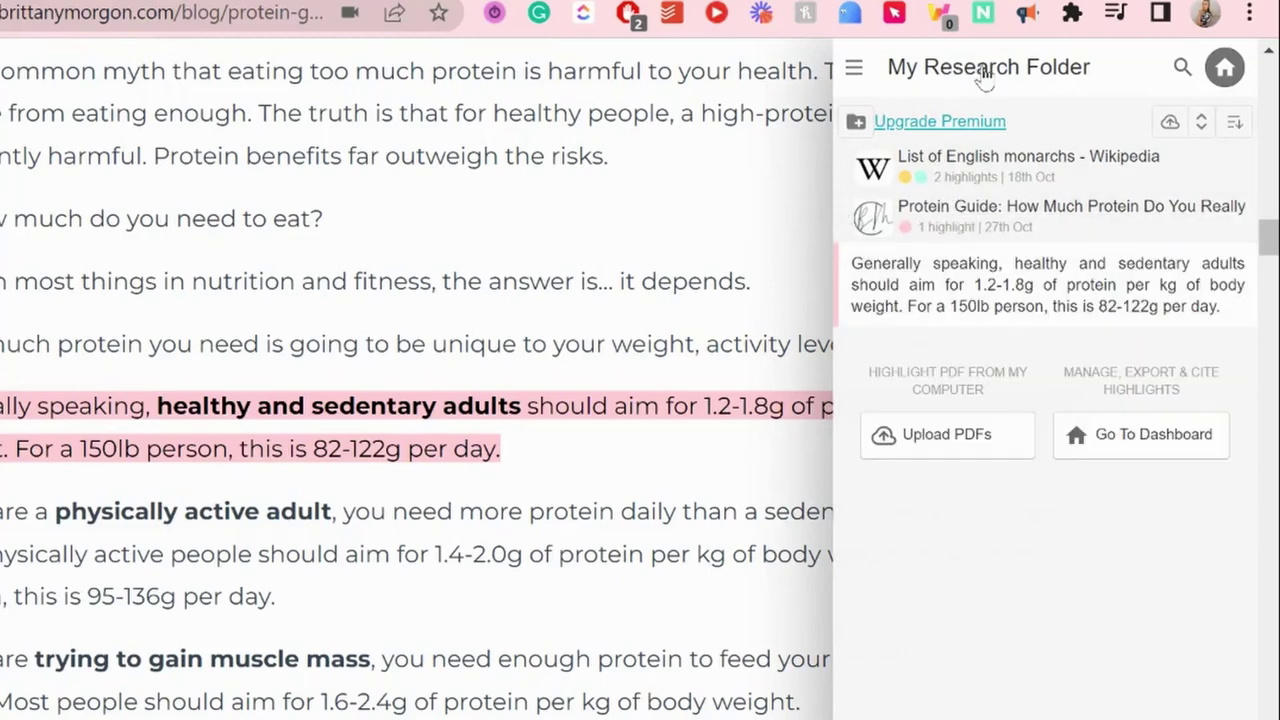
click(853, 68)
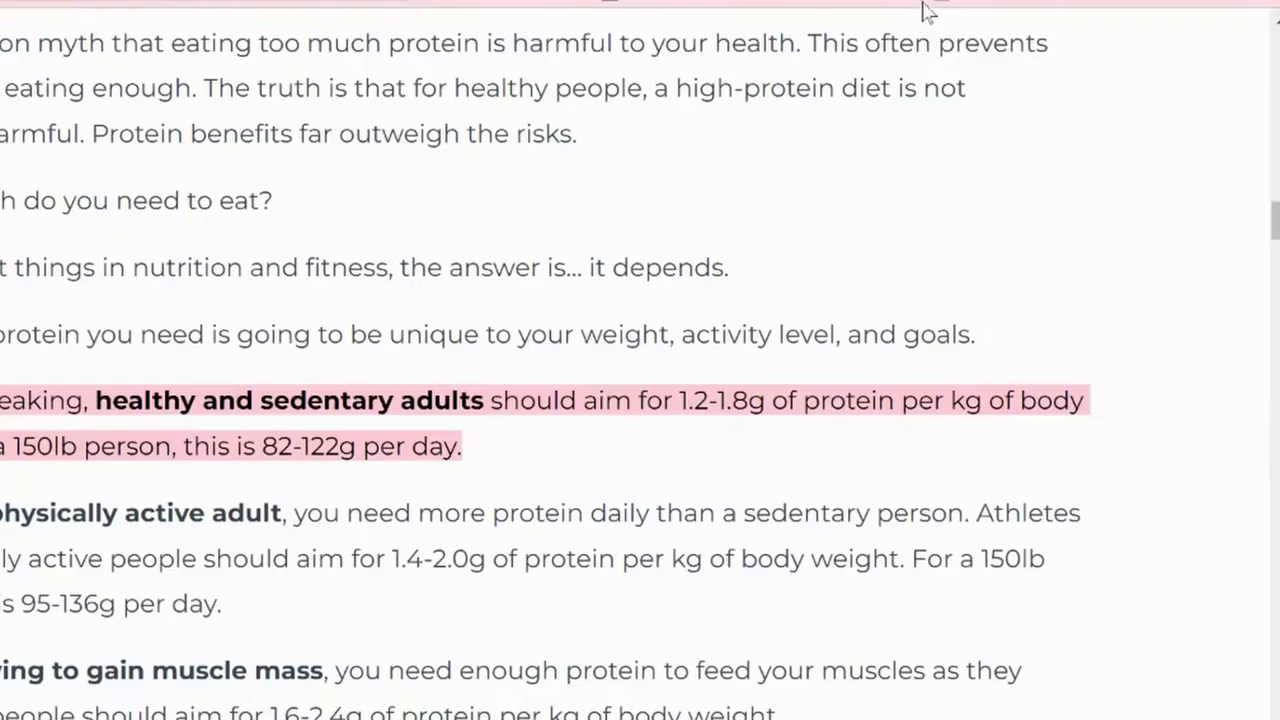
click(925, 10)
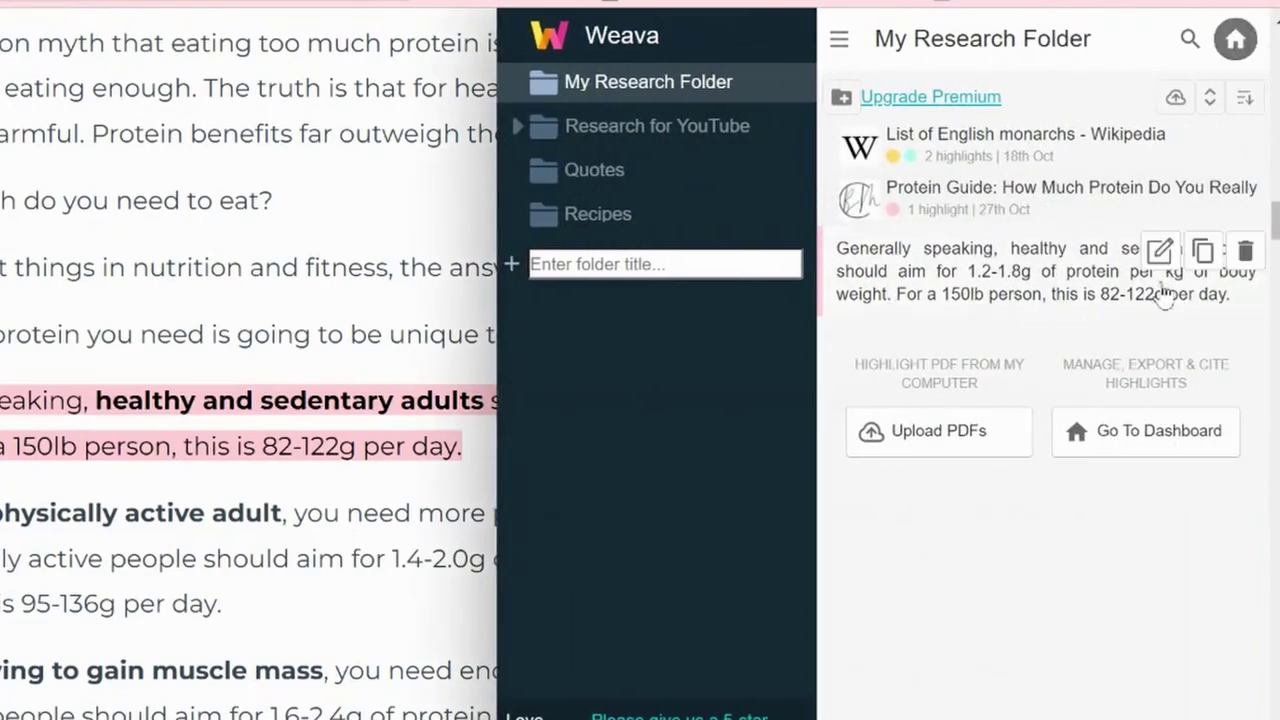
Step: Note 'in summary, my protein intake is: xyz' on the highlight, copy its text, then delete it
click(1159, 251)
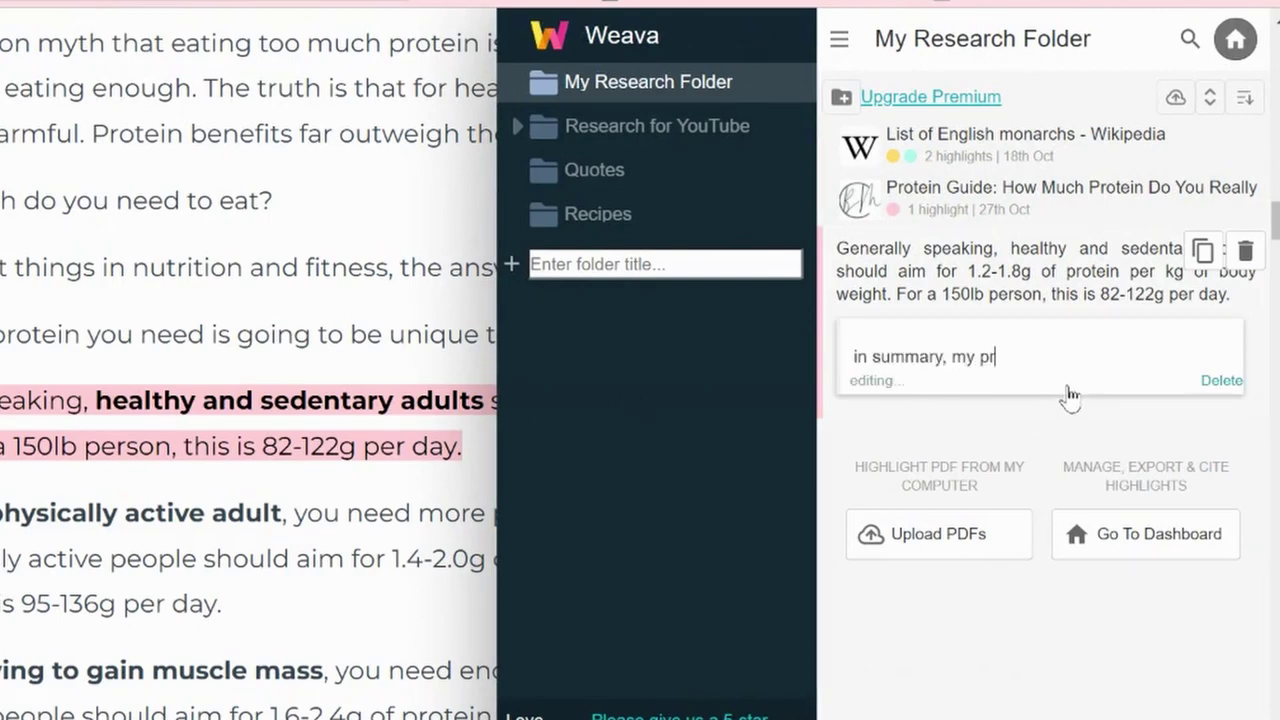
text(in summary, my protein intake is: xyz)
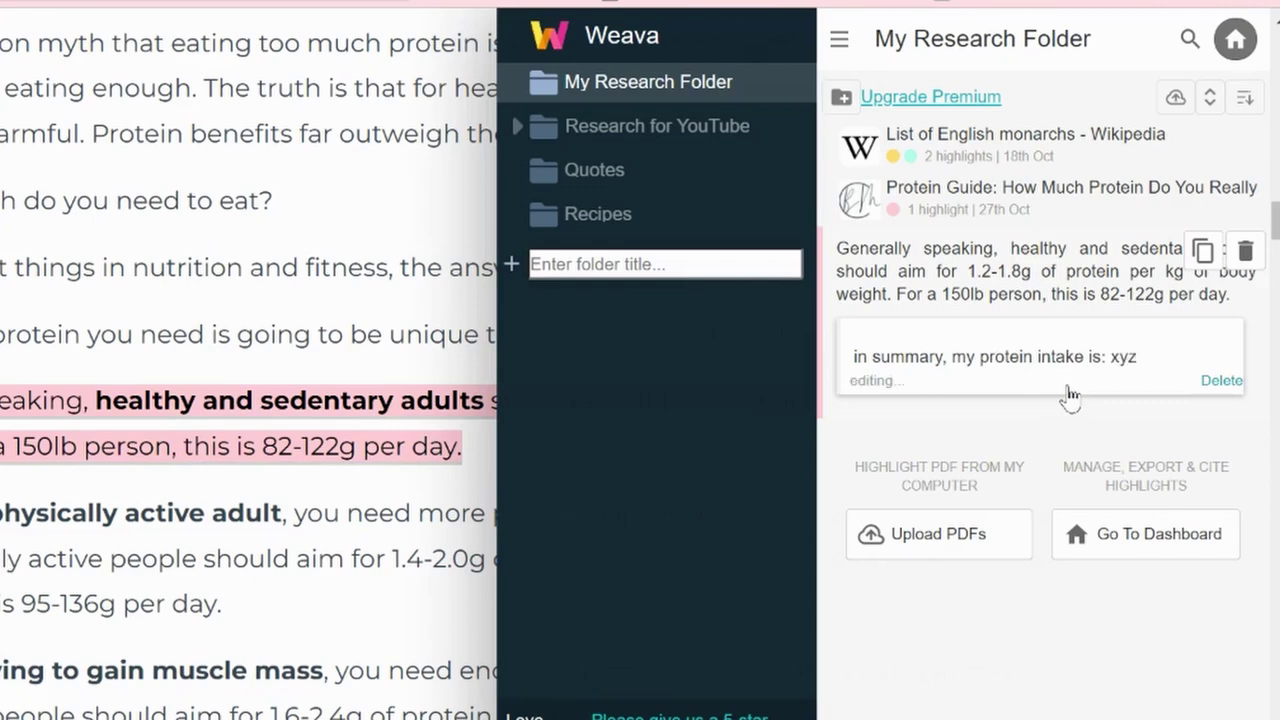
key(Return)
click(1040, 440)
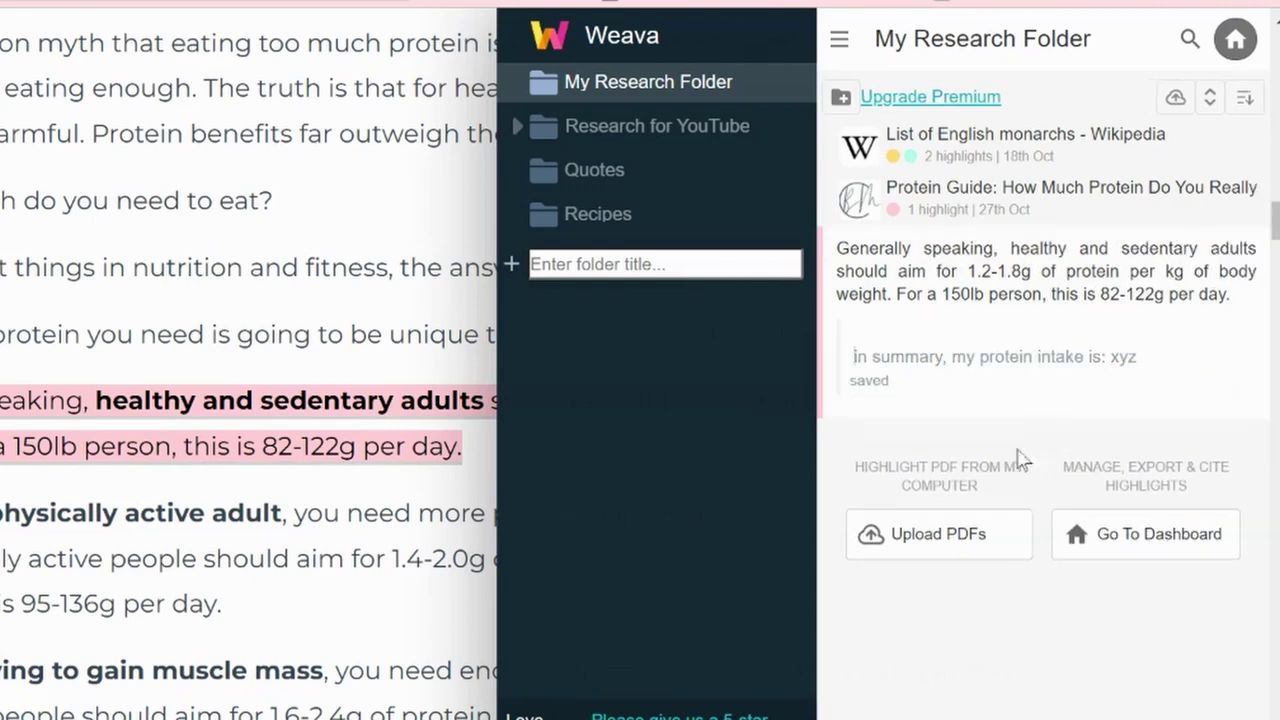
click(1205, 253)
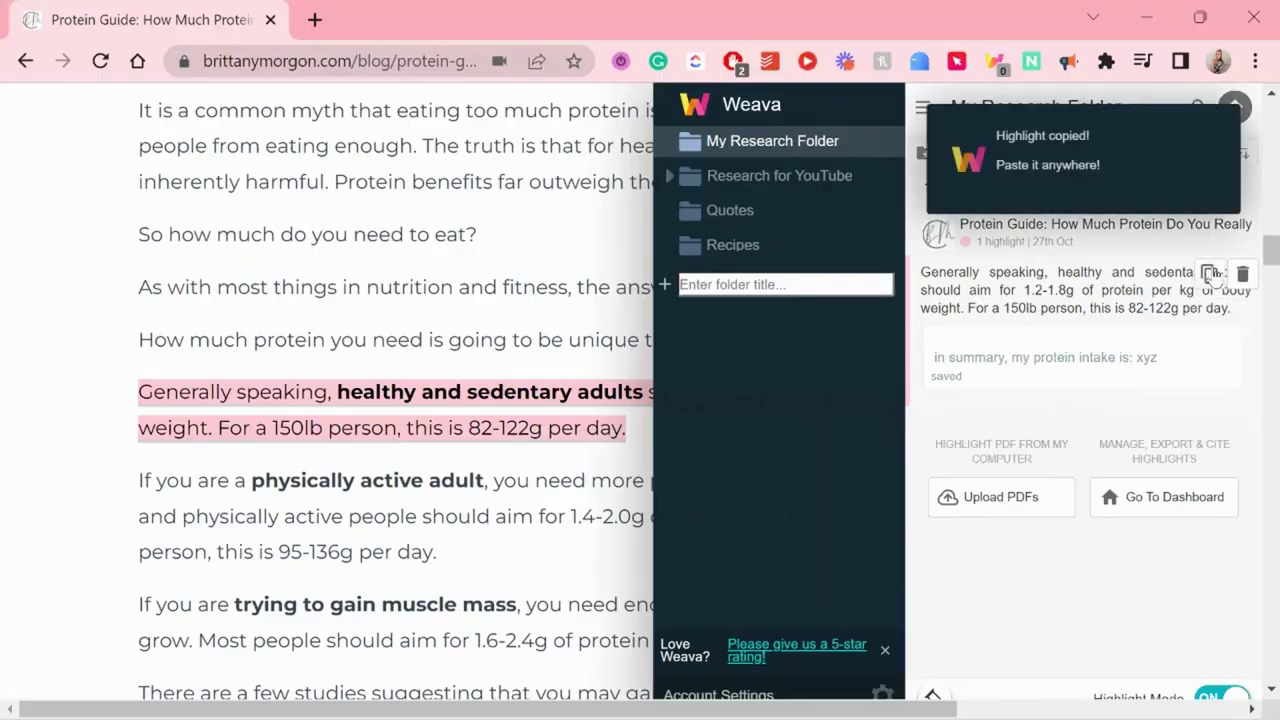
click(1243, 274)
Step: Confirm the highlight deletion and export My Research Folder as a Word document
click(769, 251)
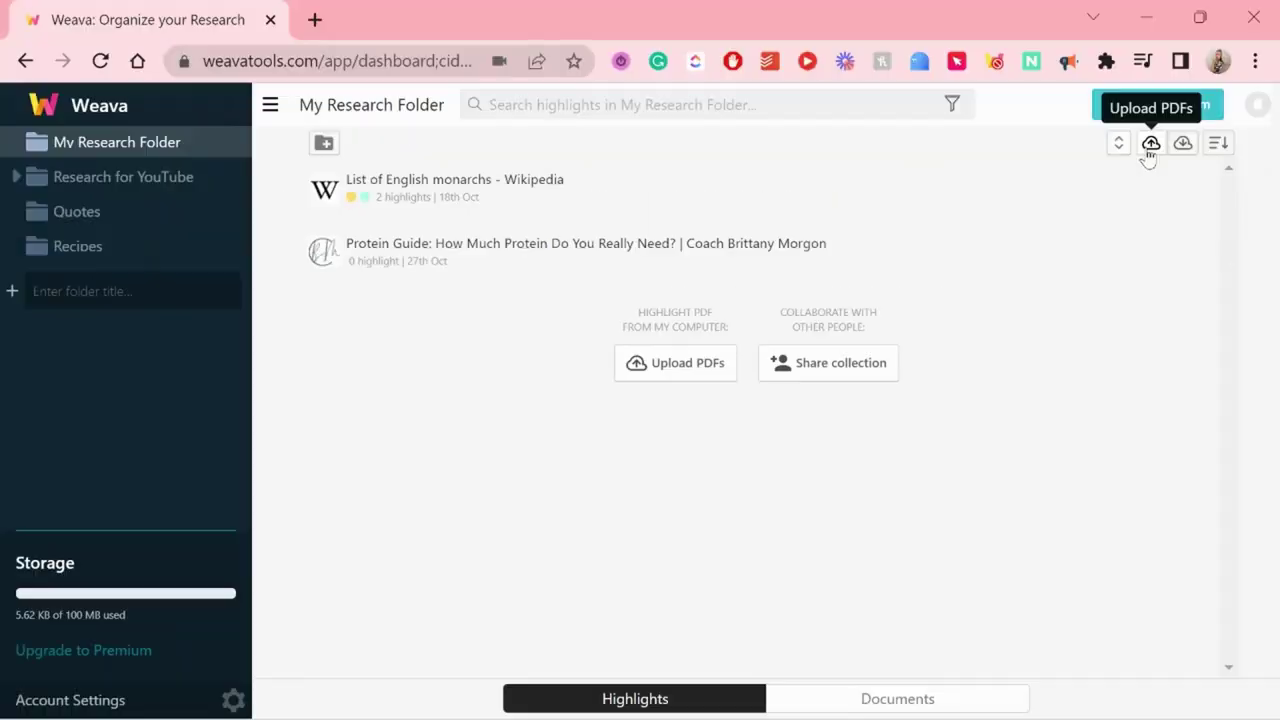
click(1183, 145)
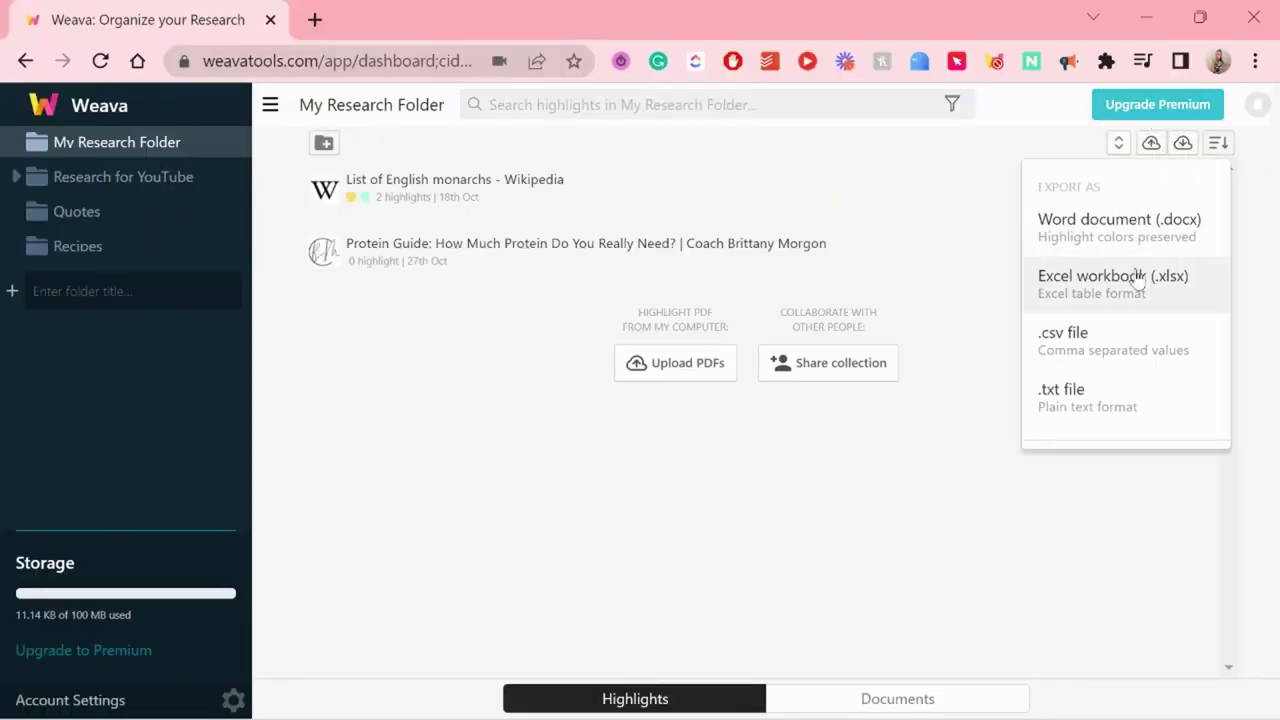
click(1143, 230)
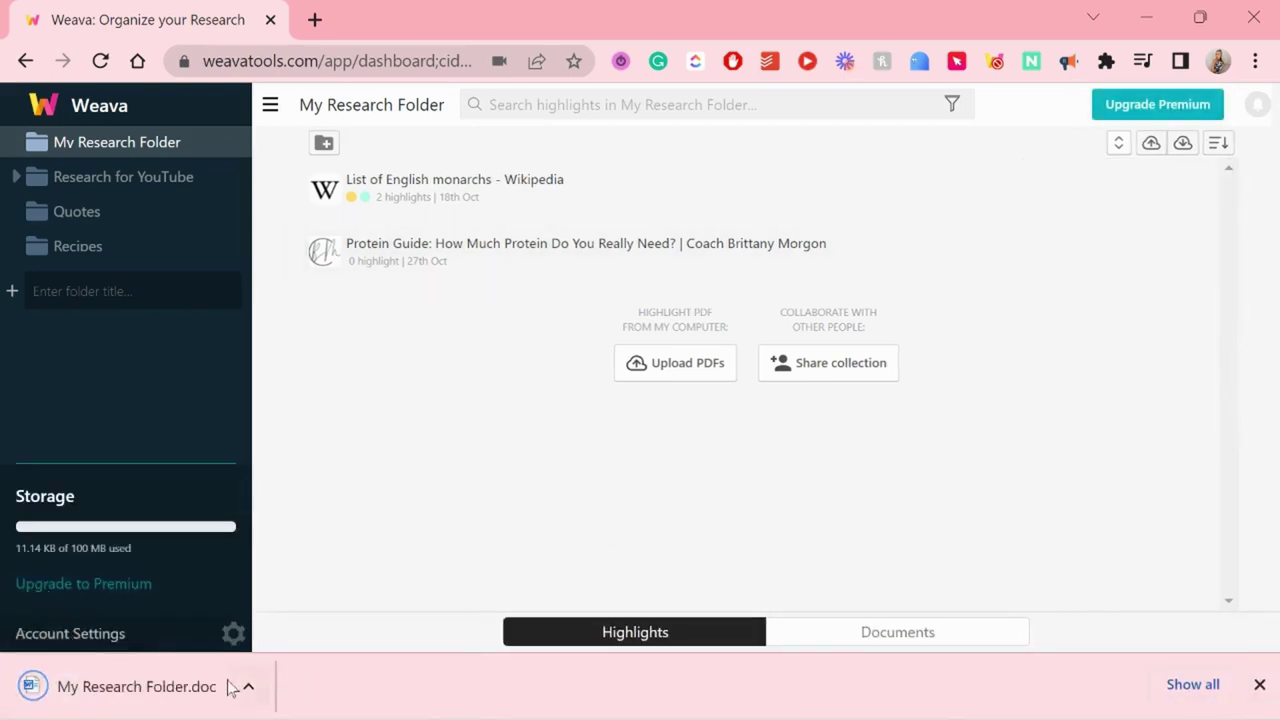
click(154, 690)
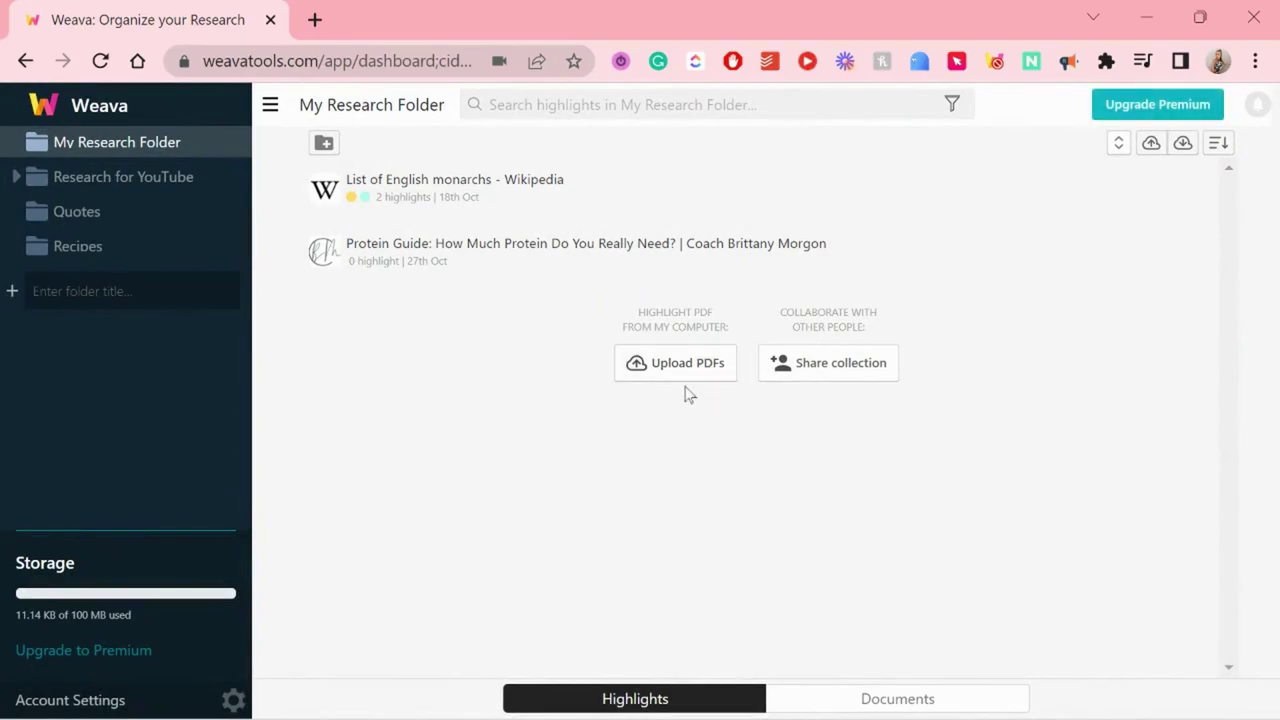
Step: Upload the gut health hacks PDF and open it in Weava's viewer
click(667, 374)
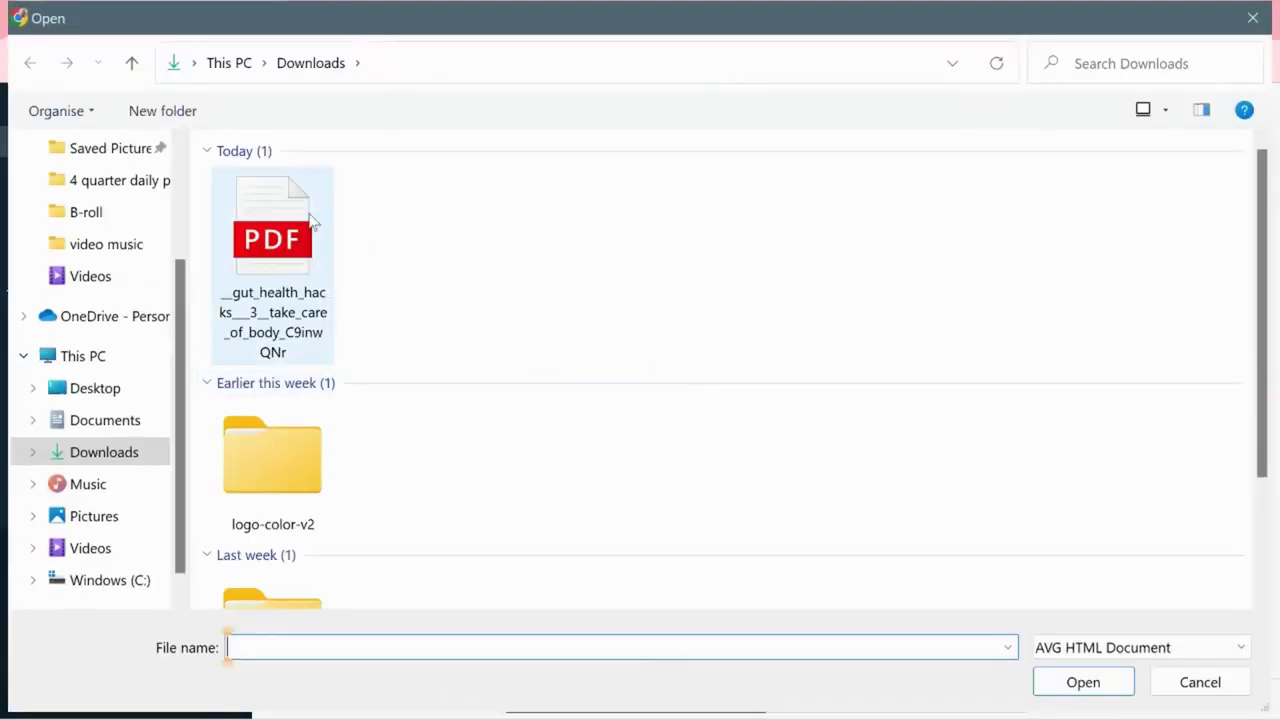
double_click(313, 222)
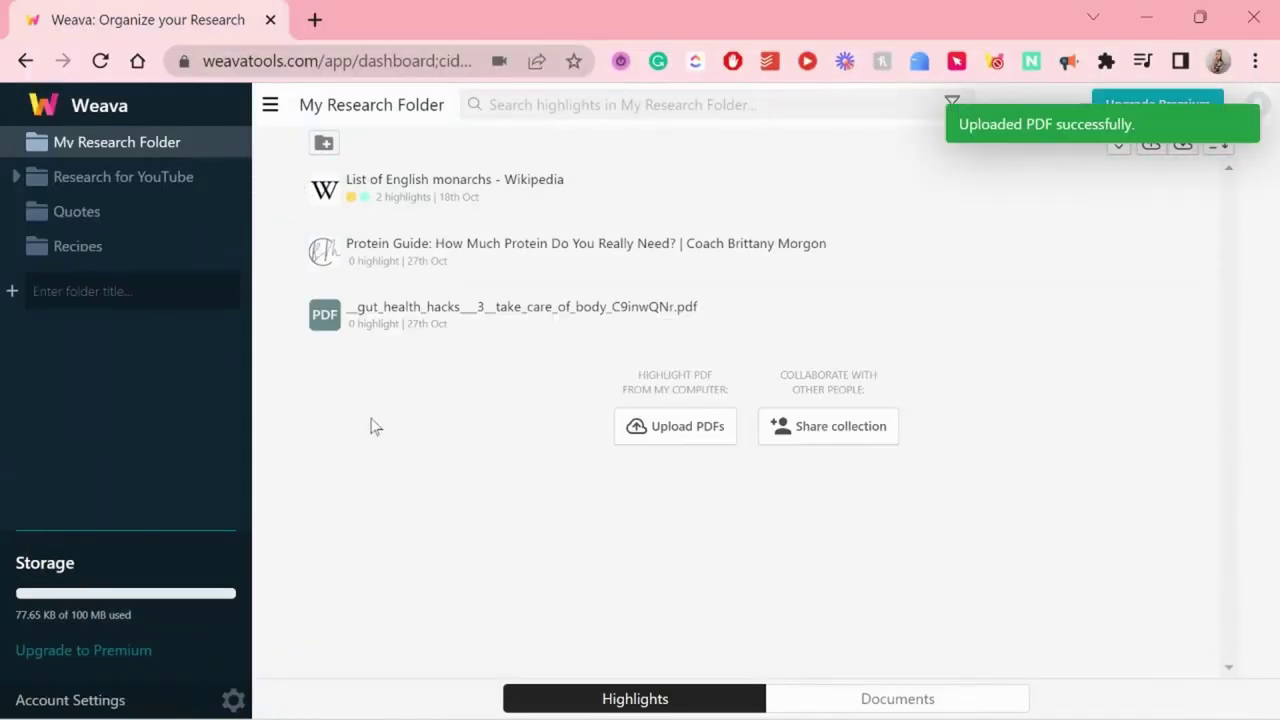
click(434, 318)
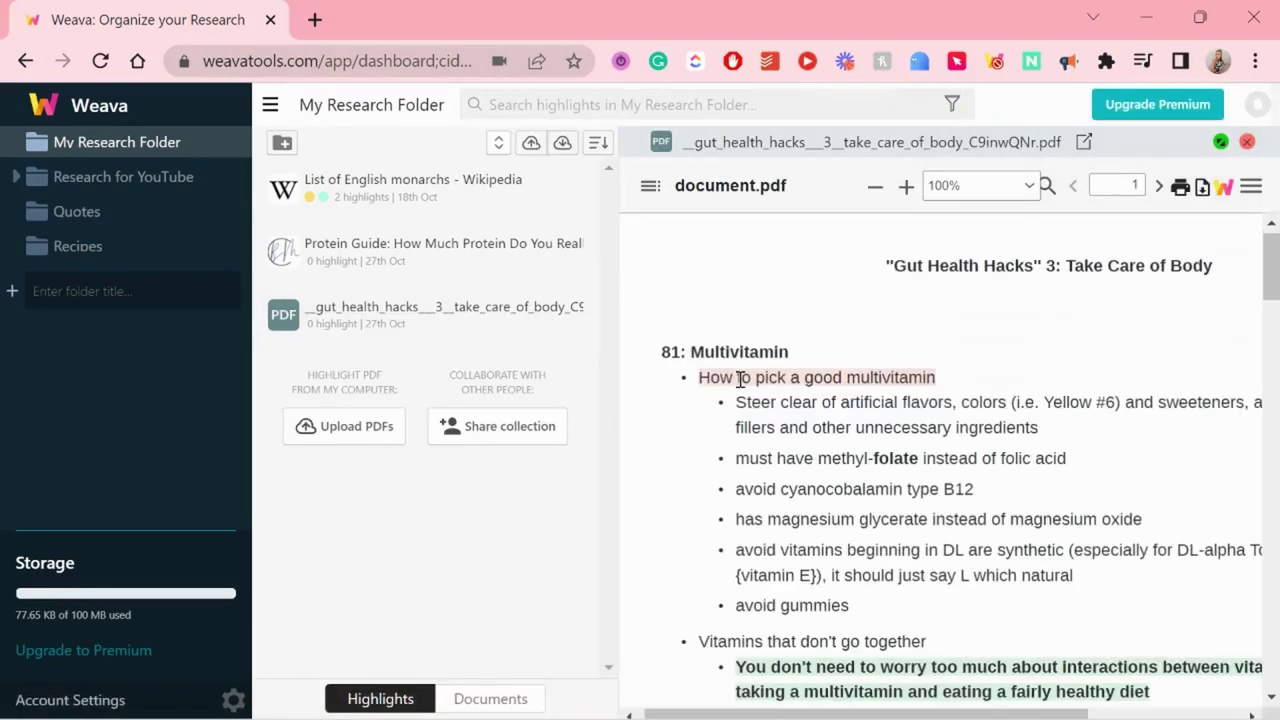
Step: Highlight the line about the body making digestive enzymes in the gut health PDF with Weava
scroll(737, 395, down, 2)
scroll(1100, 412, down, 10)
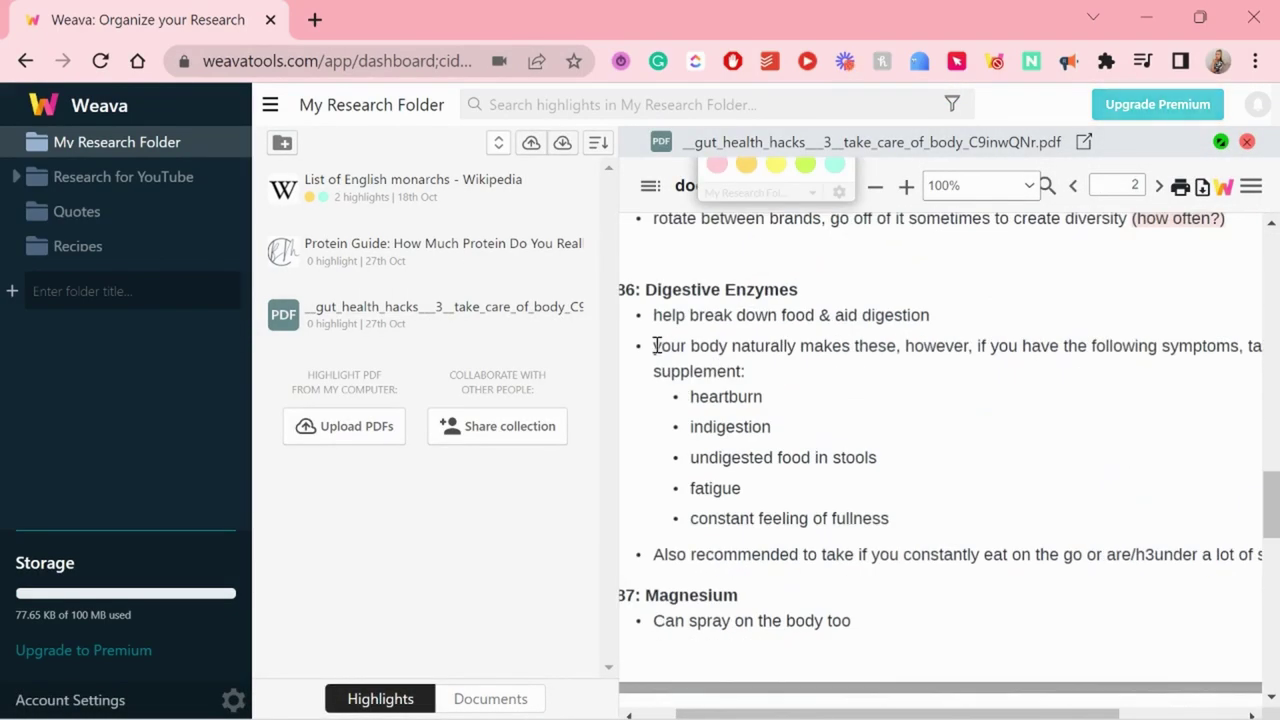
drag(653, 345, 754, 370)
right_click(726, 345)
click(814, 397)
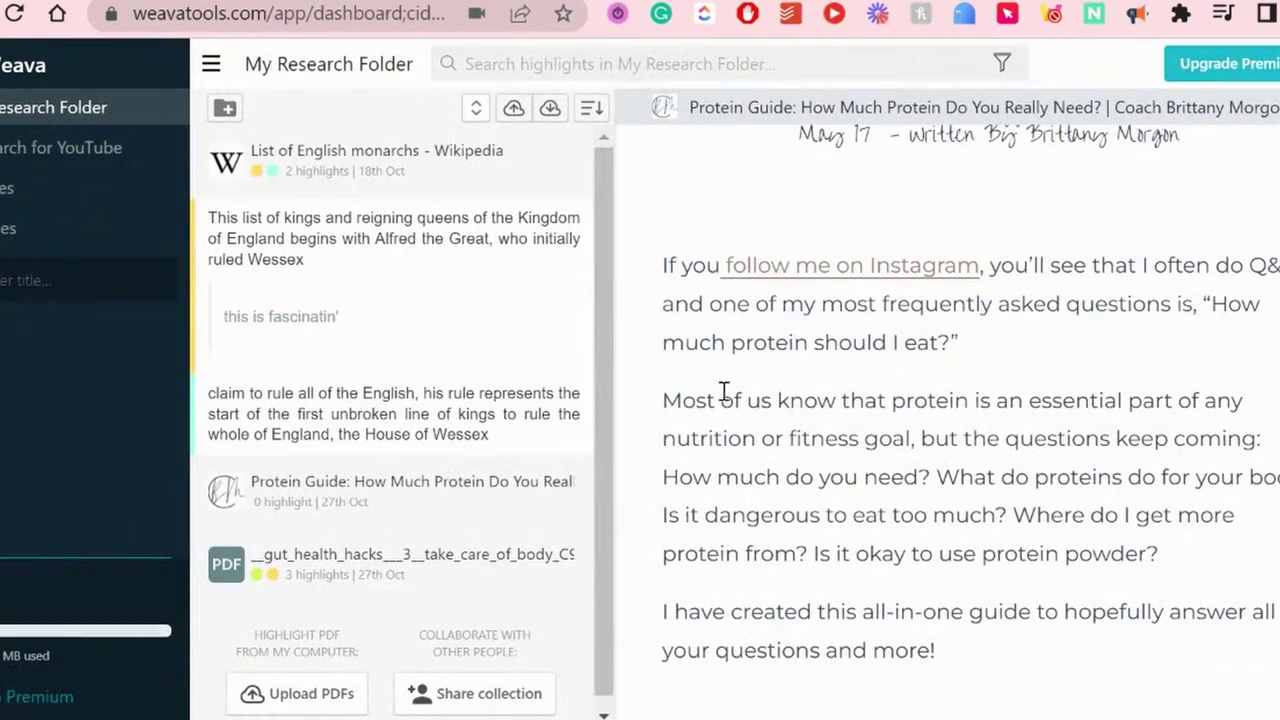
Step: Search My Research Folder's highlights for 'acid'
click(755, 70)
text(or)
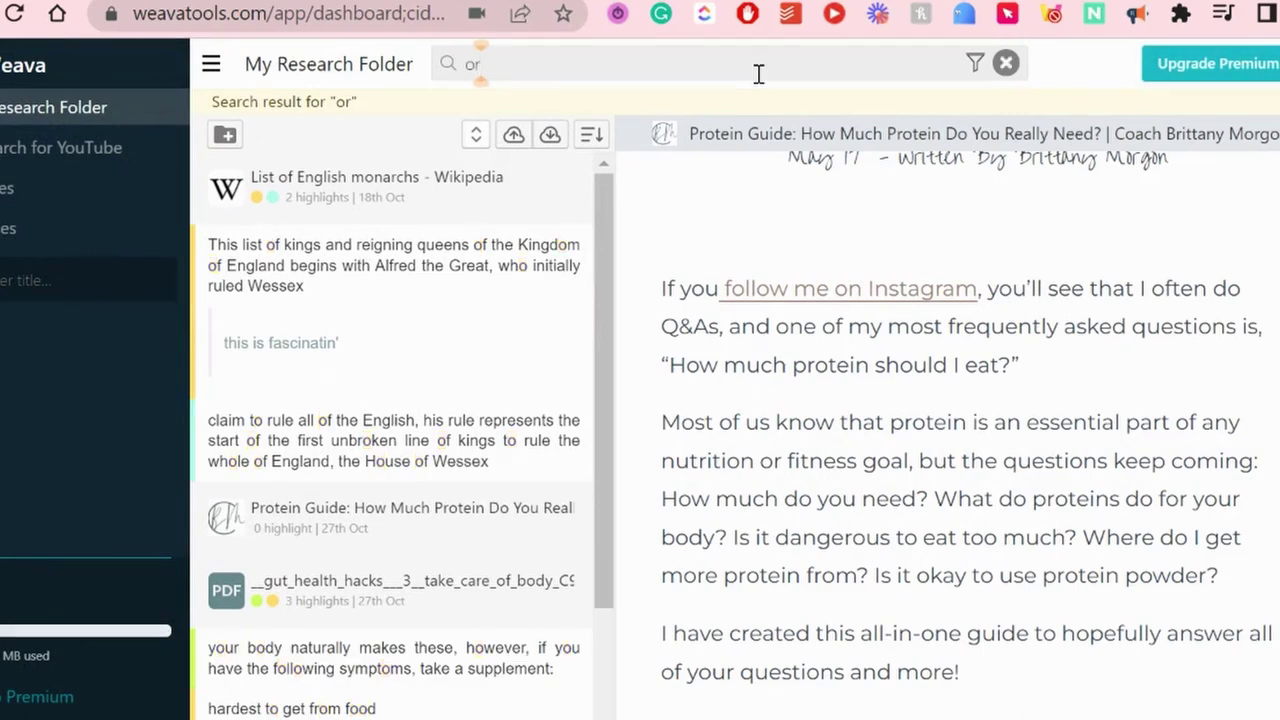
mouse_move(352, 372)
scroll(360, 500, down, 2)
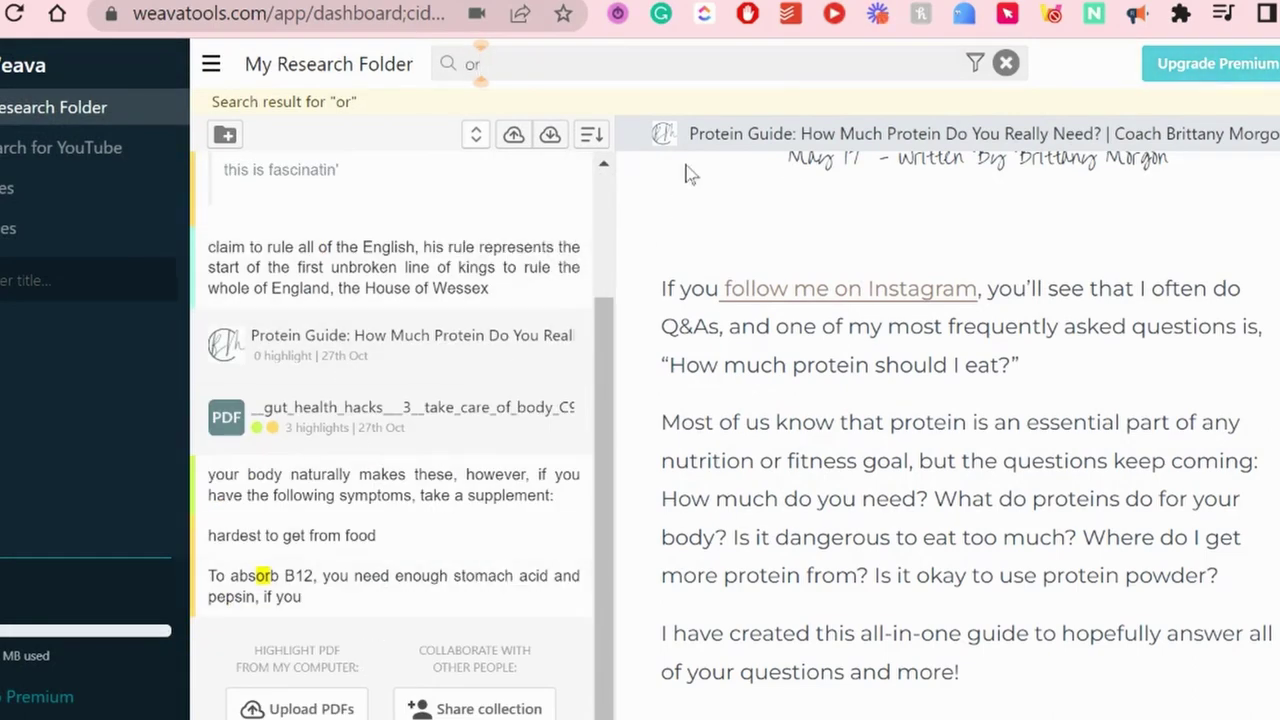
key(BackSpace)
key(BackSpace)
text(acid)
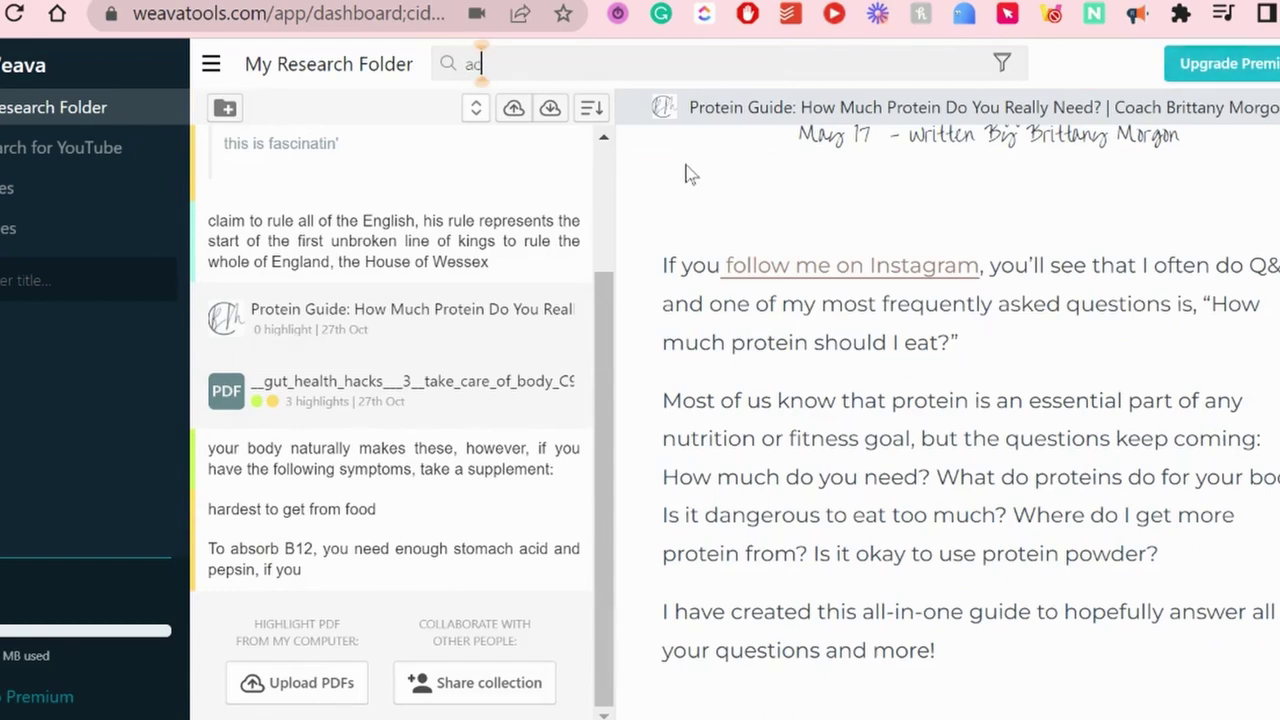
mouse_move(470, 620)
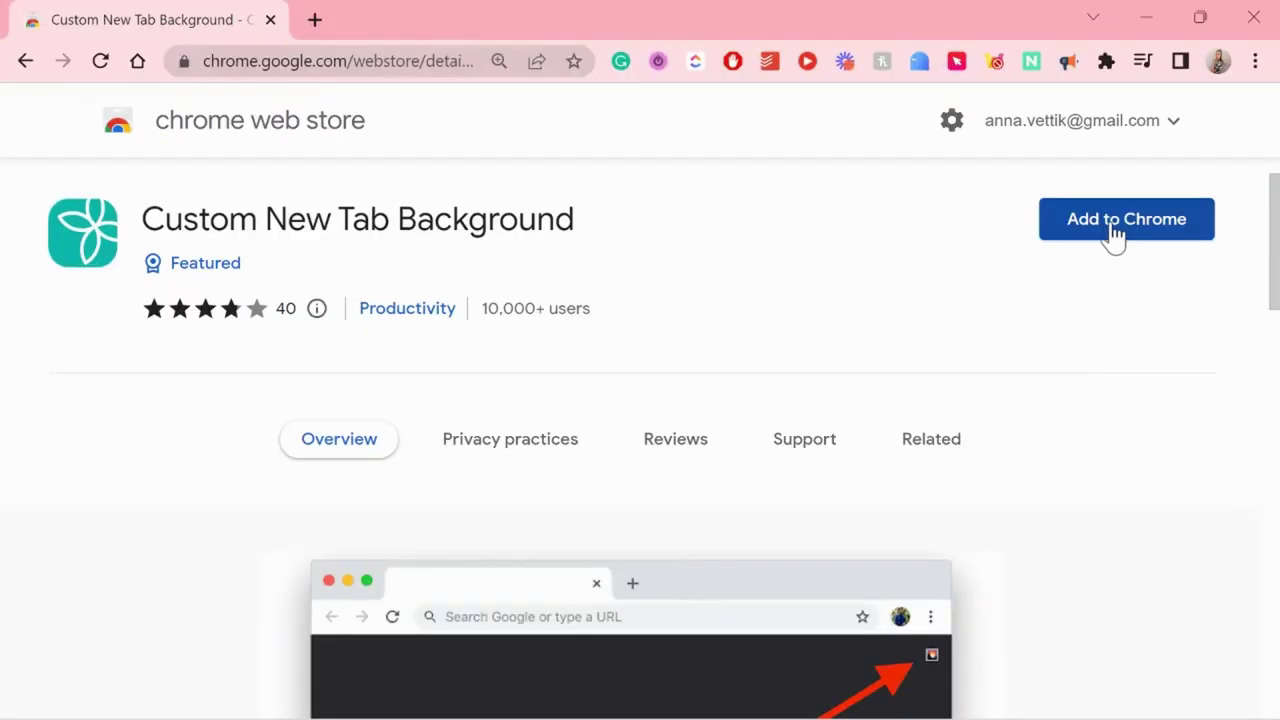
Step: Add the Custom New Tab Background extension to Chrome
click(1112, 230)
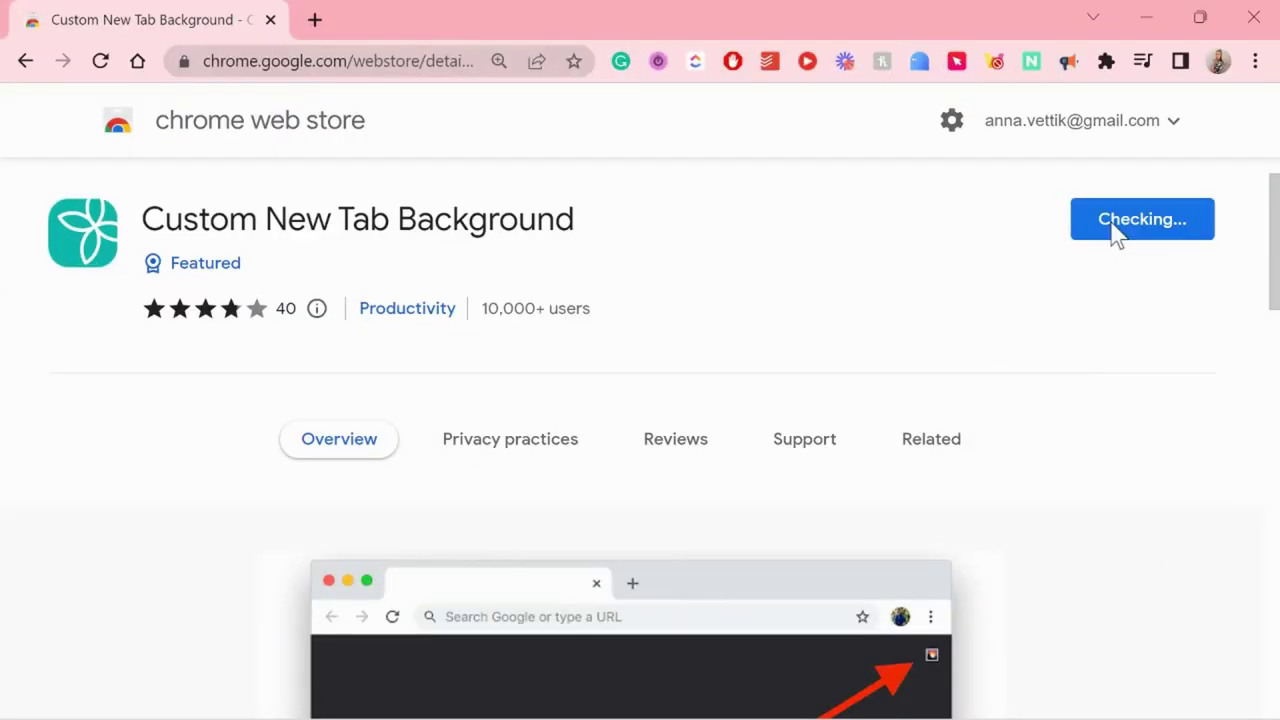
click(689, 272)
scroll(1097, 475, down, 15)
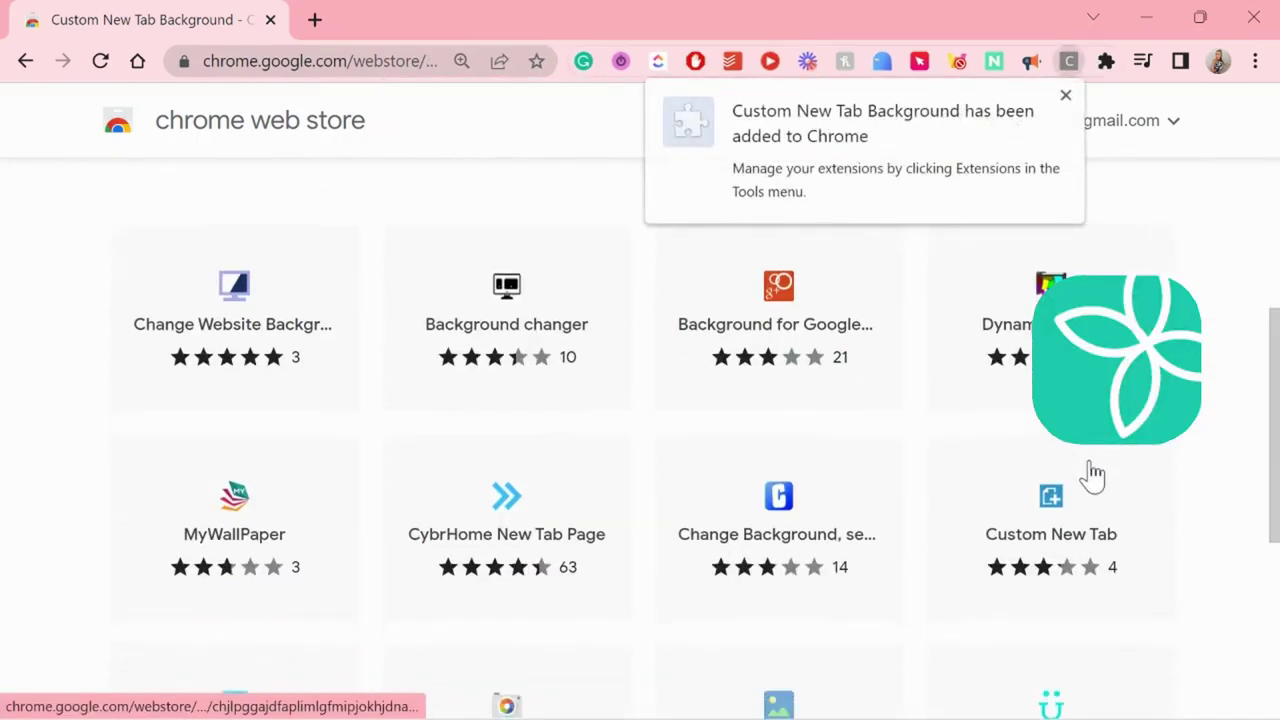
scroll(1093, 475, up, 5)
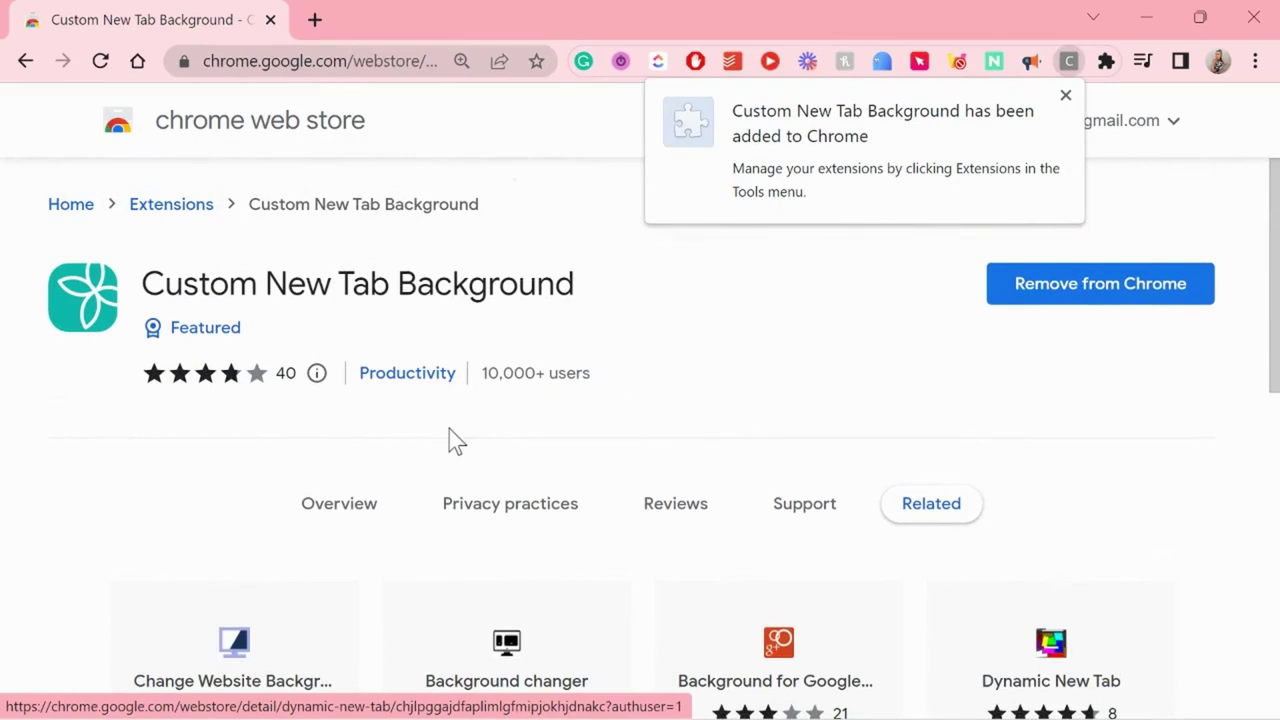
Step: Pin Custom New Tab Background to the toolbar from the Extensions menu
click(300, 518)
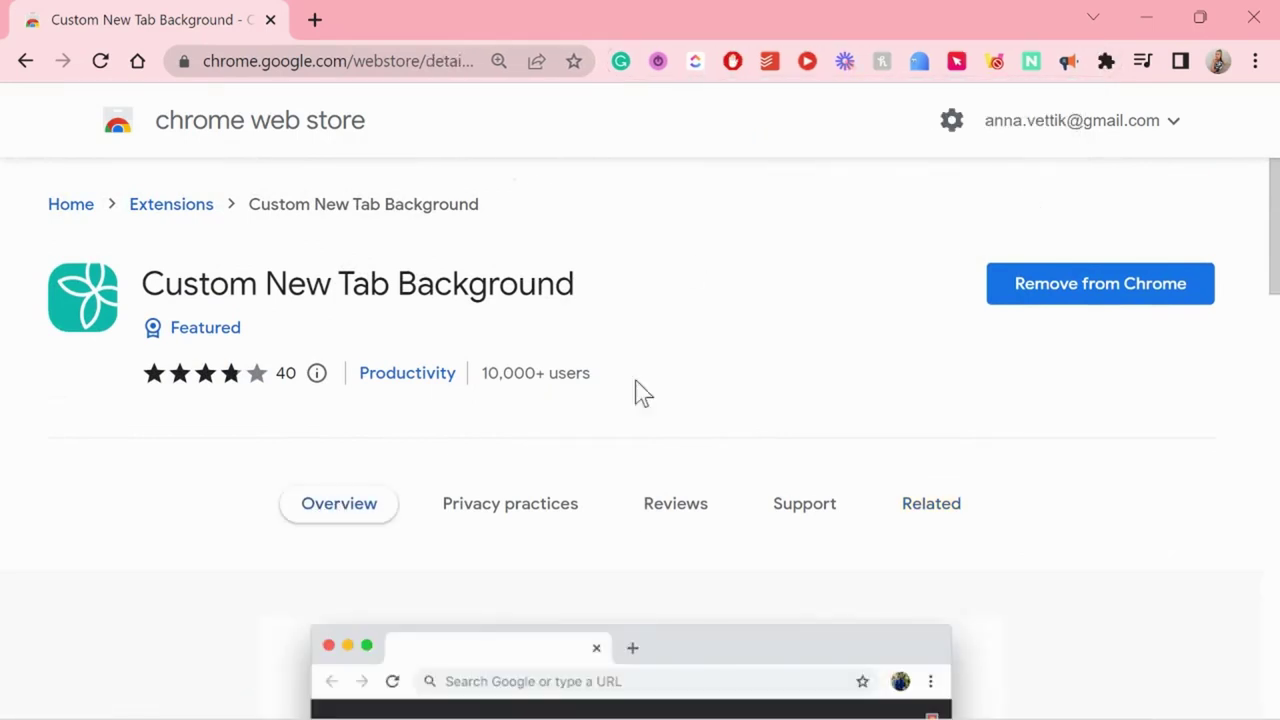
click(1107, 64)
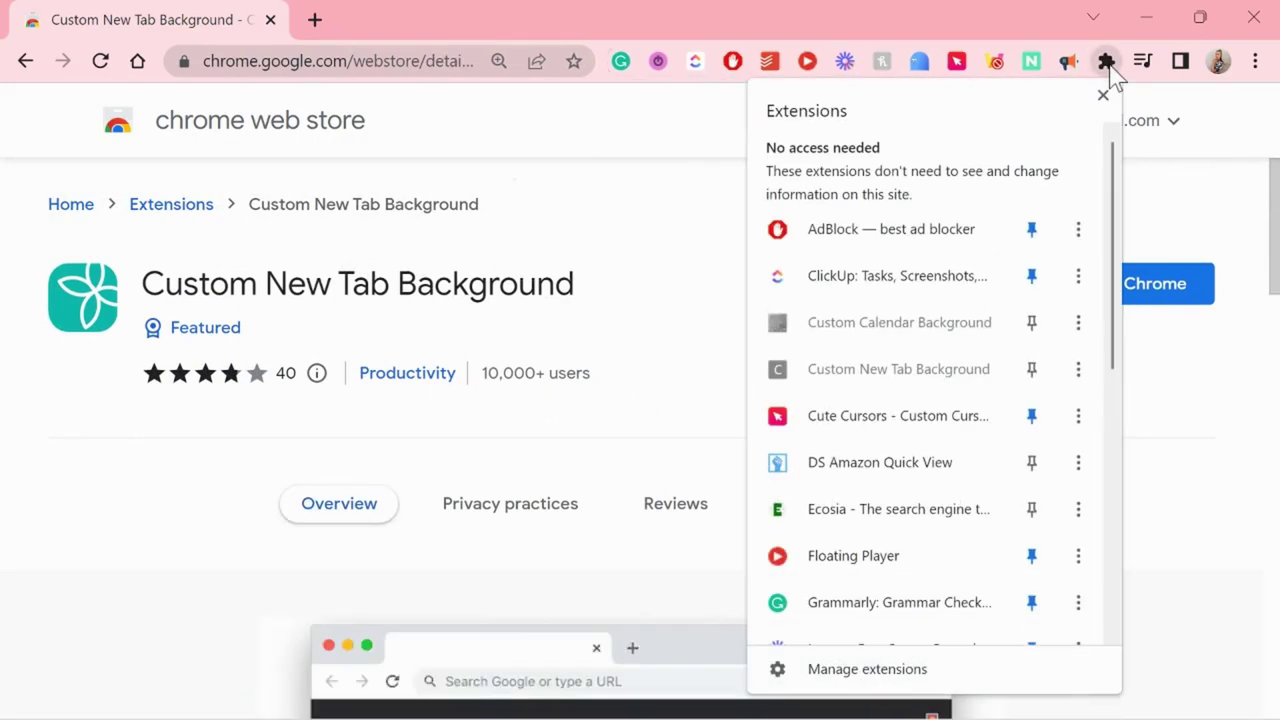
click(1034, 372)
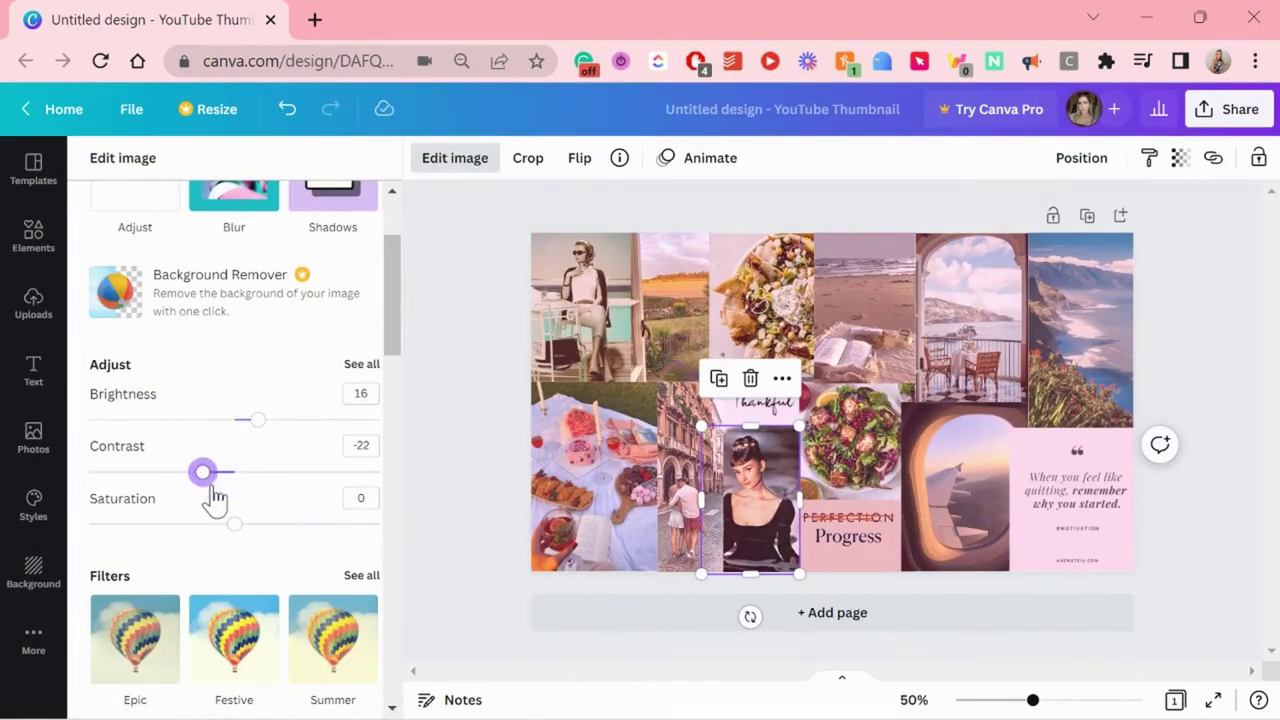
Step: Deselect the photo, zoom the vision board design to 66%, and open Share's Download settings
click(491, 480)
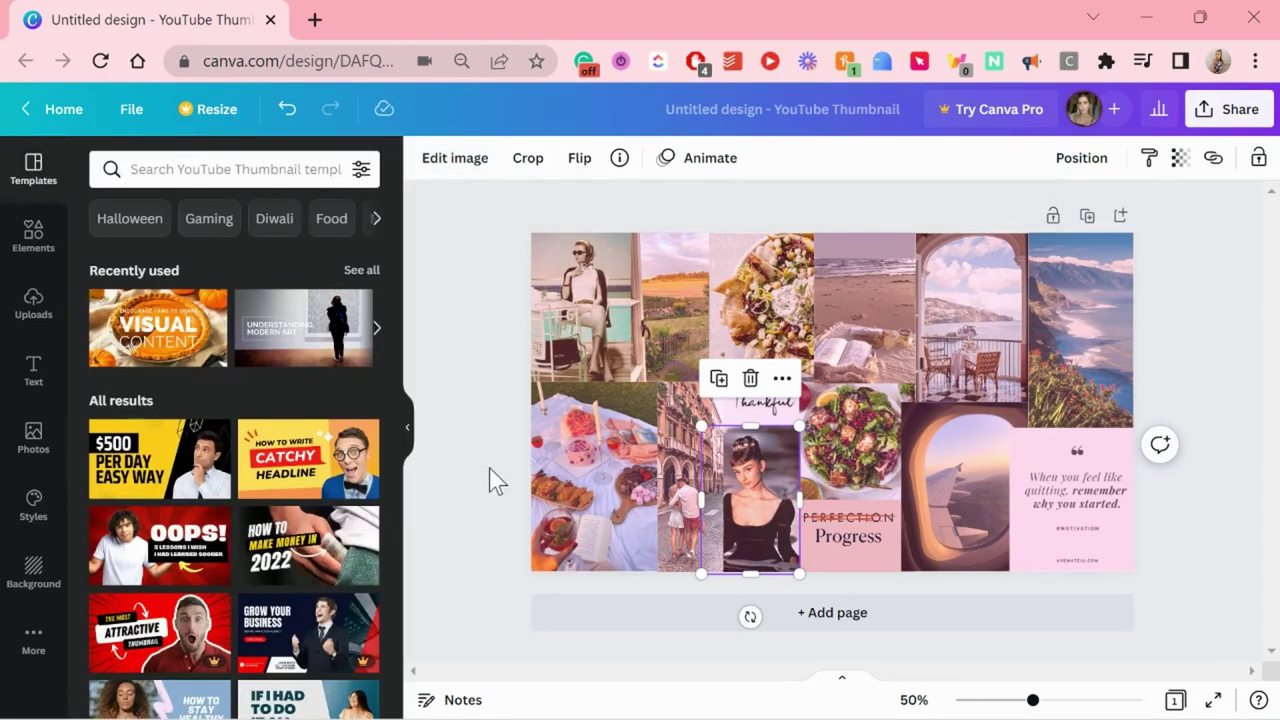
drag(1032, 700, 1045, 703)
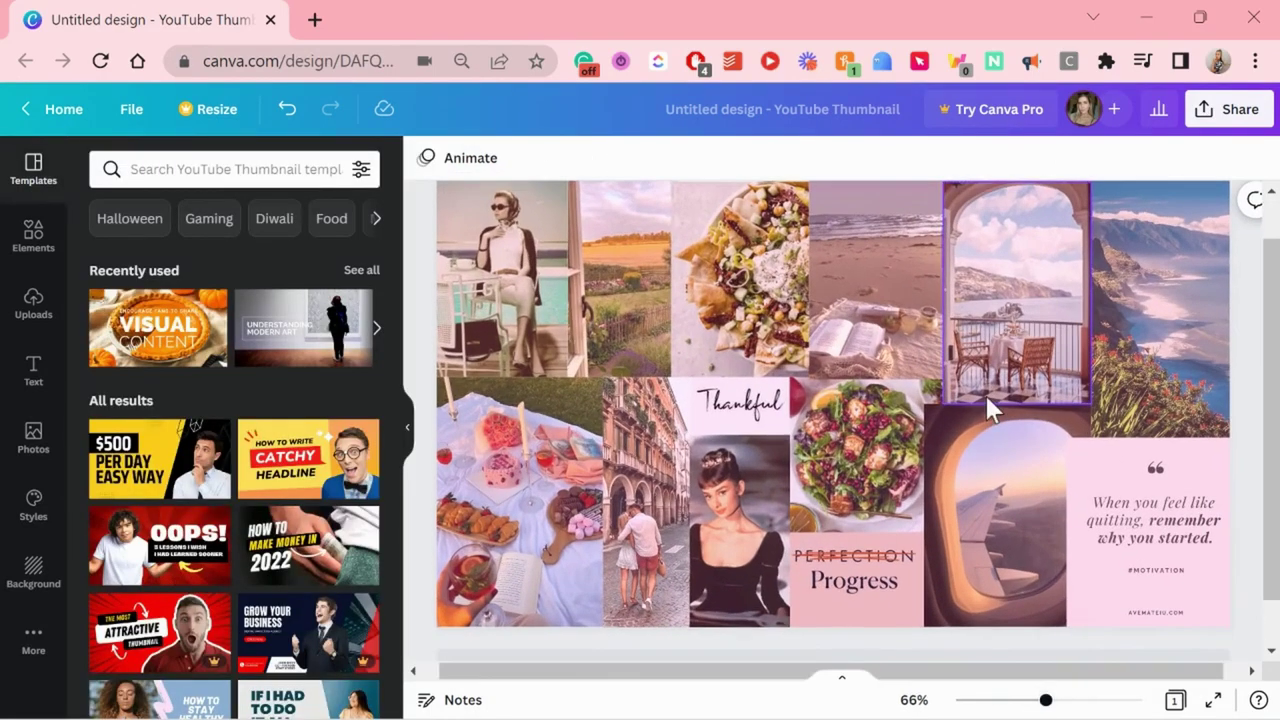
click(1226, 109)
click(1006, 563)
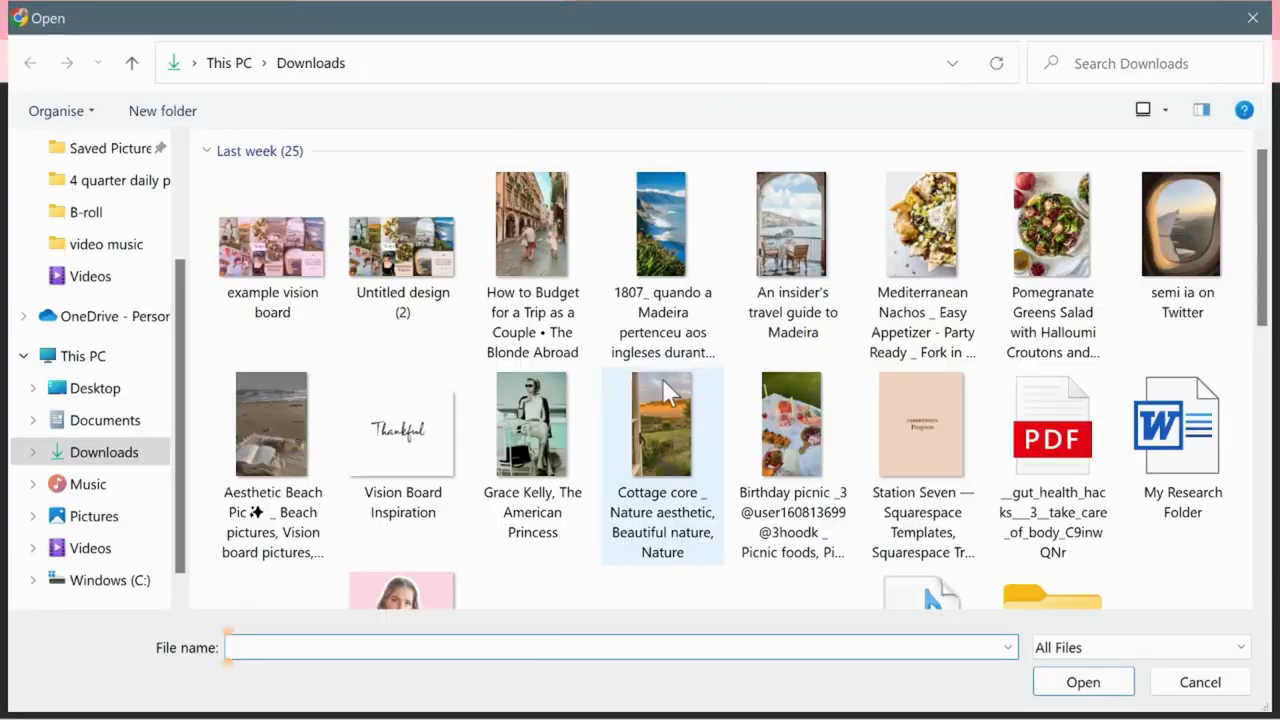
Step: Use the example vision board image as the new-tab background, then return to the store page
double_click(234, 250)
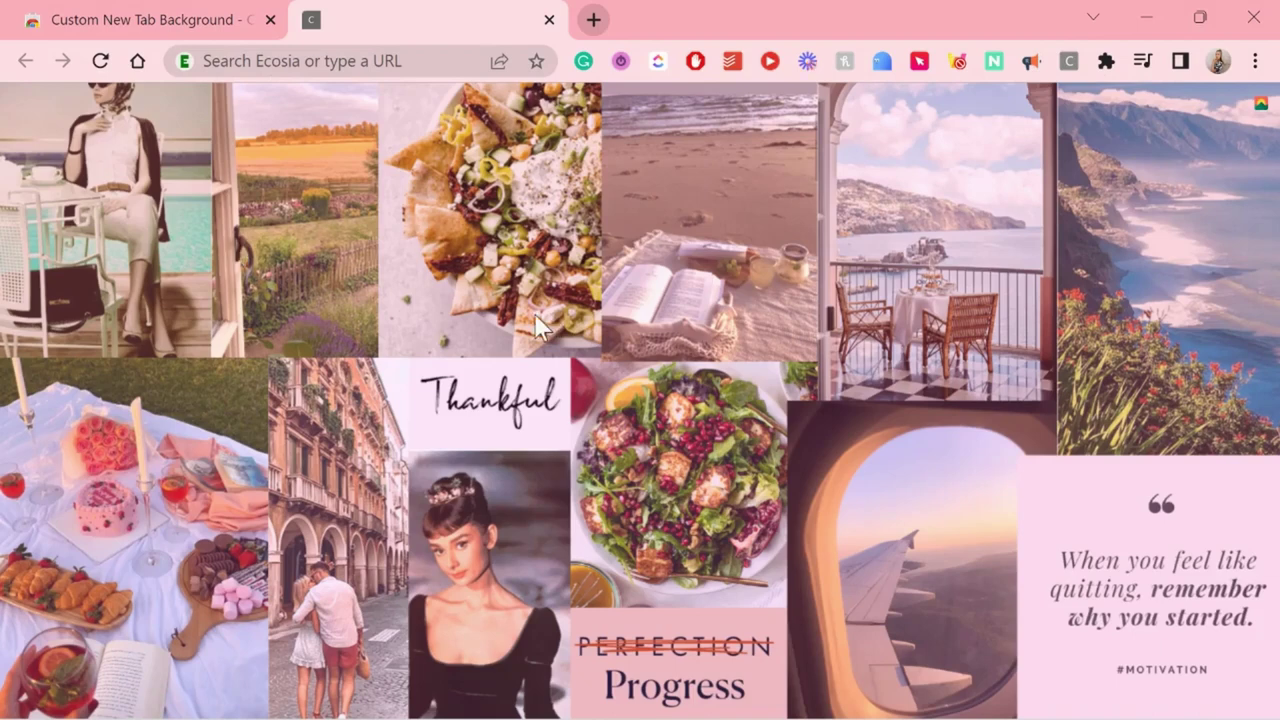
click(160, 12)
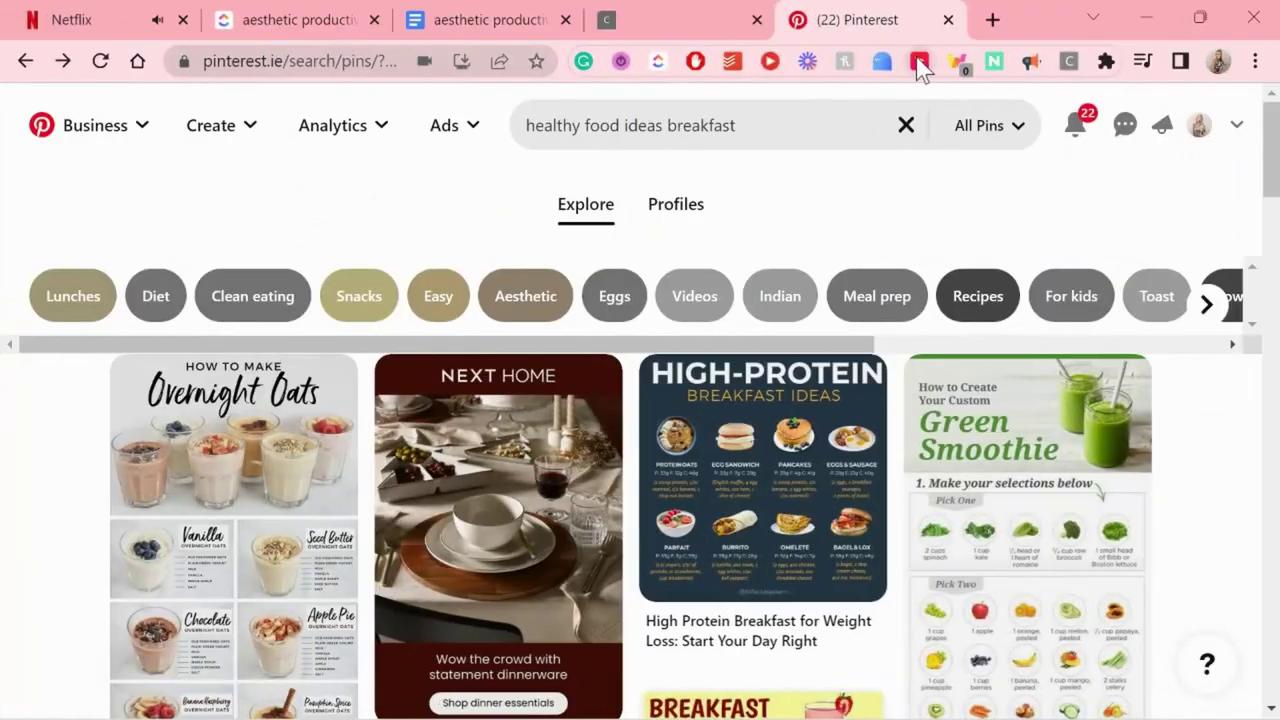
click(919, 62)
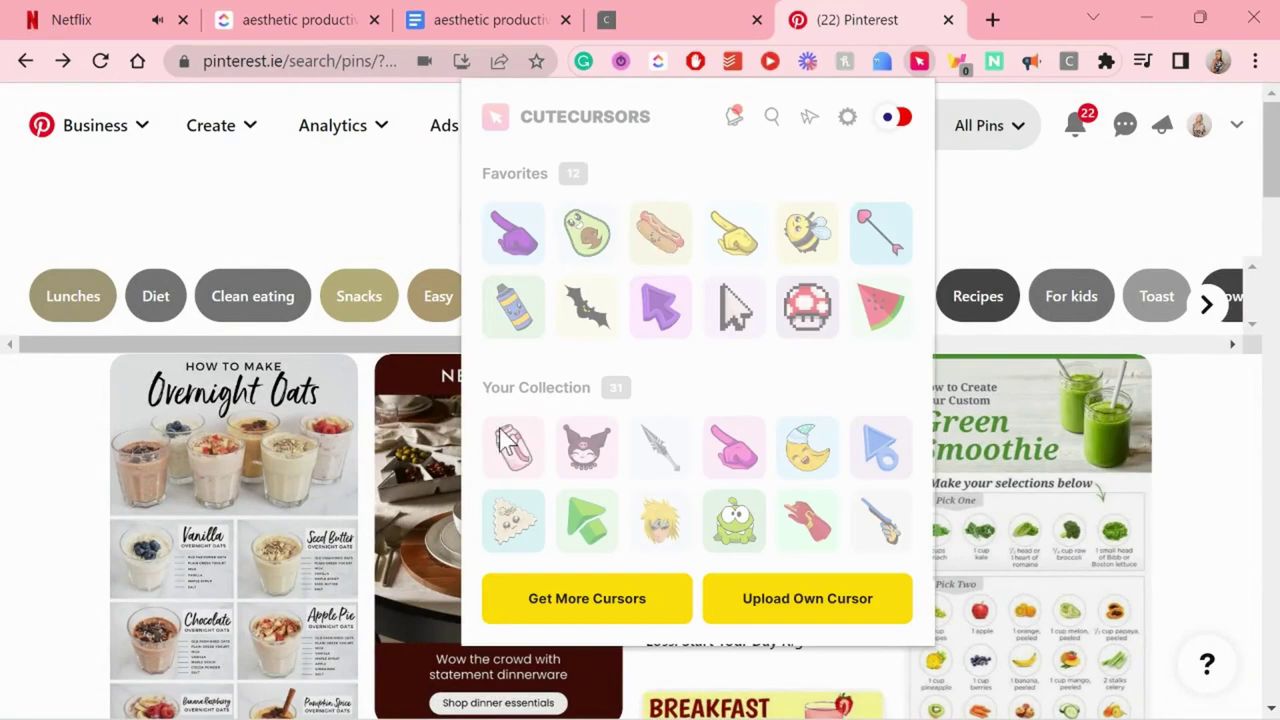
Step: Apply the heart-and-arrow favourite cursor, browse Top Cursors for another design, and start Upload Own Cursor
click(884, 232)
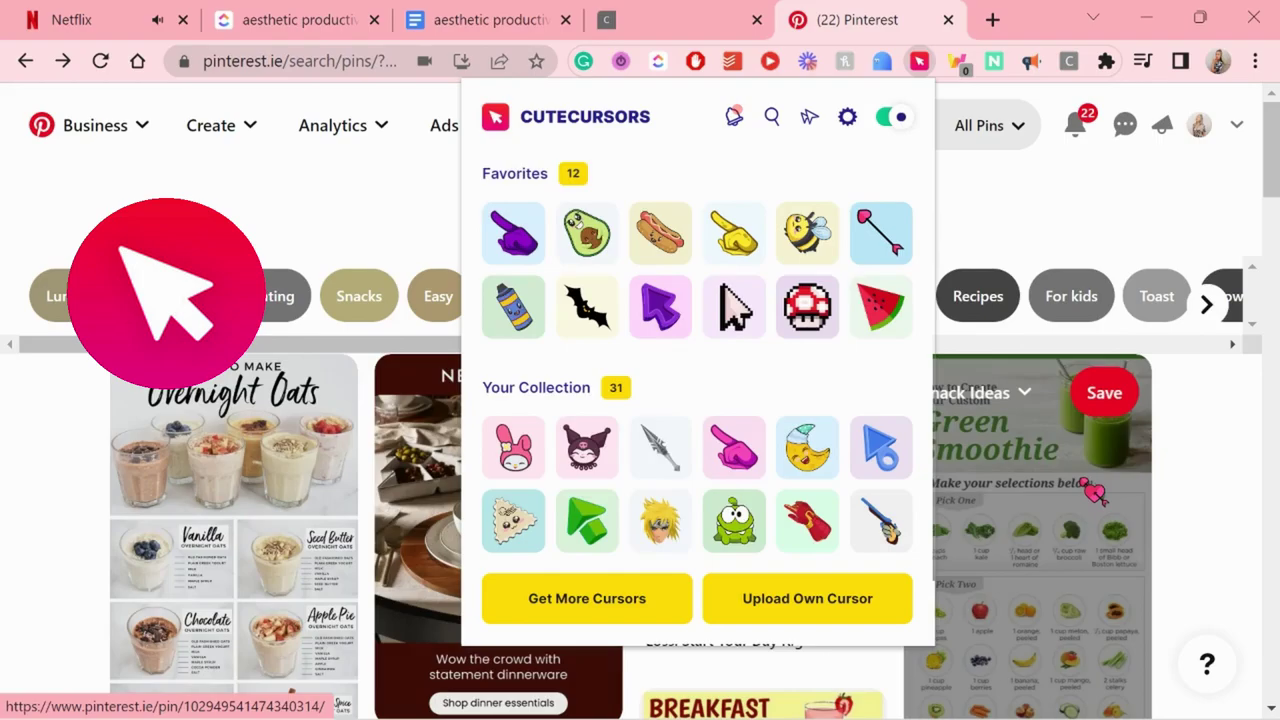
click(1087, 491)
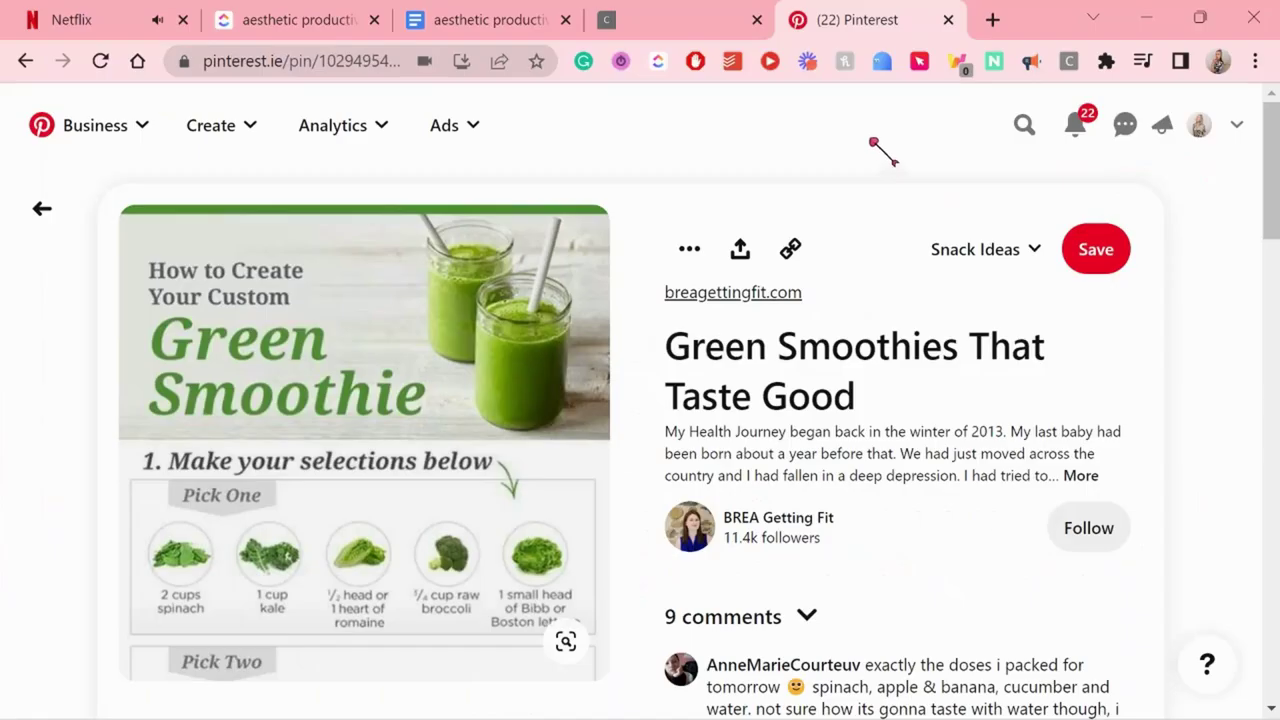
click(912, 72)
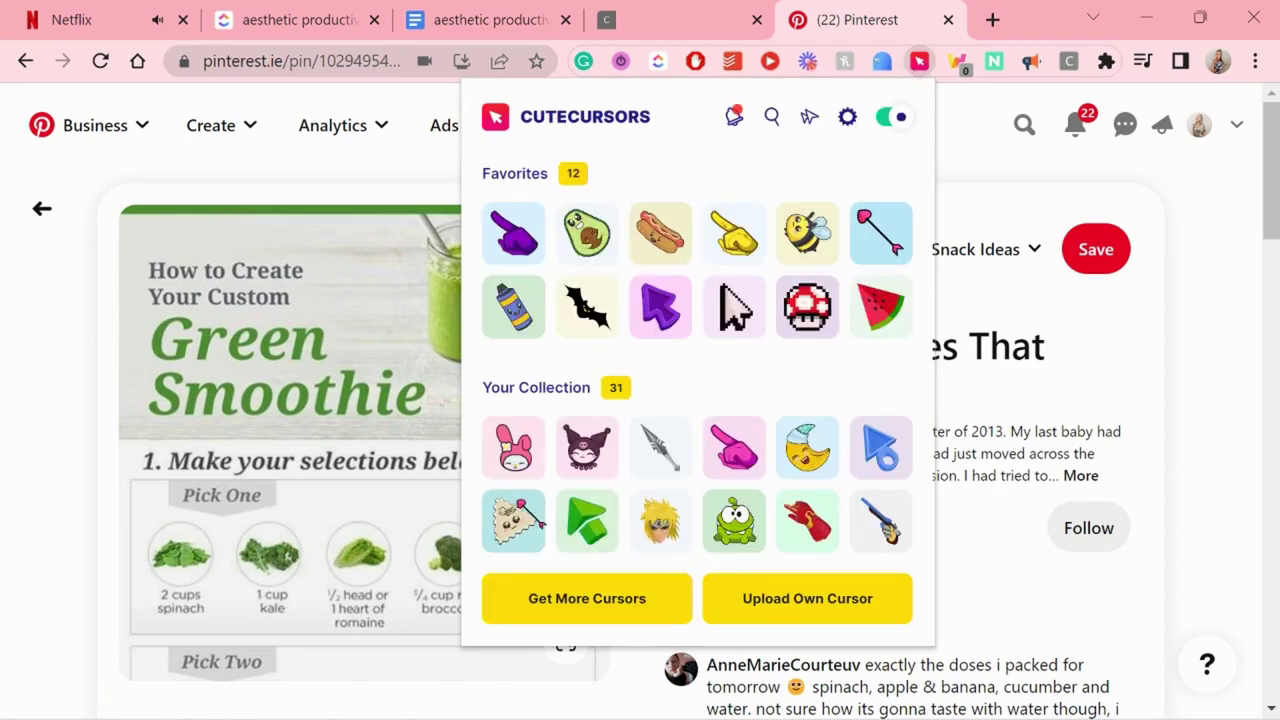
click(514, 452)
click(563, 610)
scroll(563, 610, down, 3)
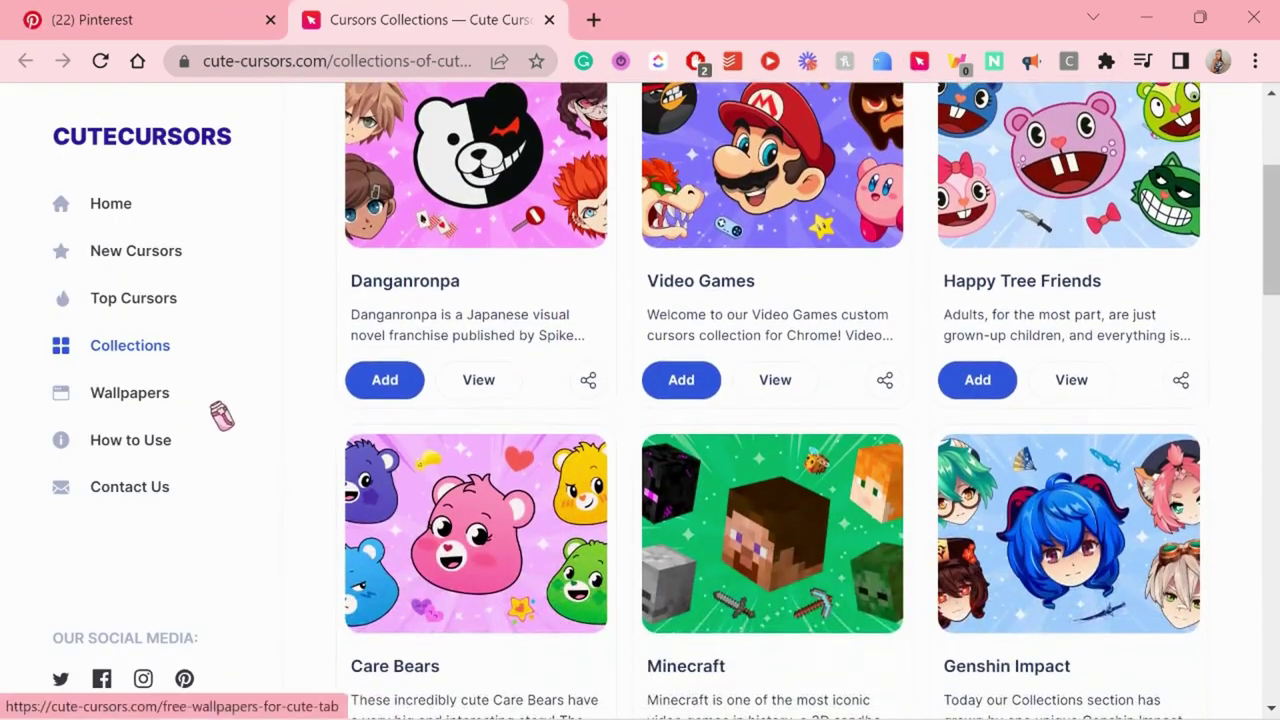
click(129, 300)
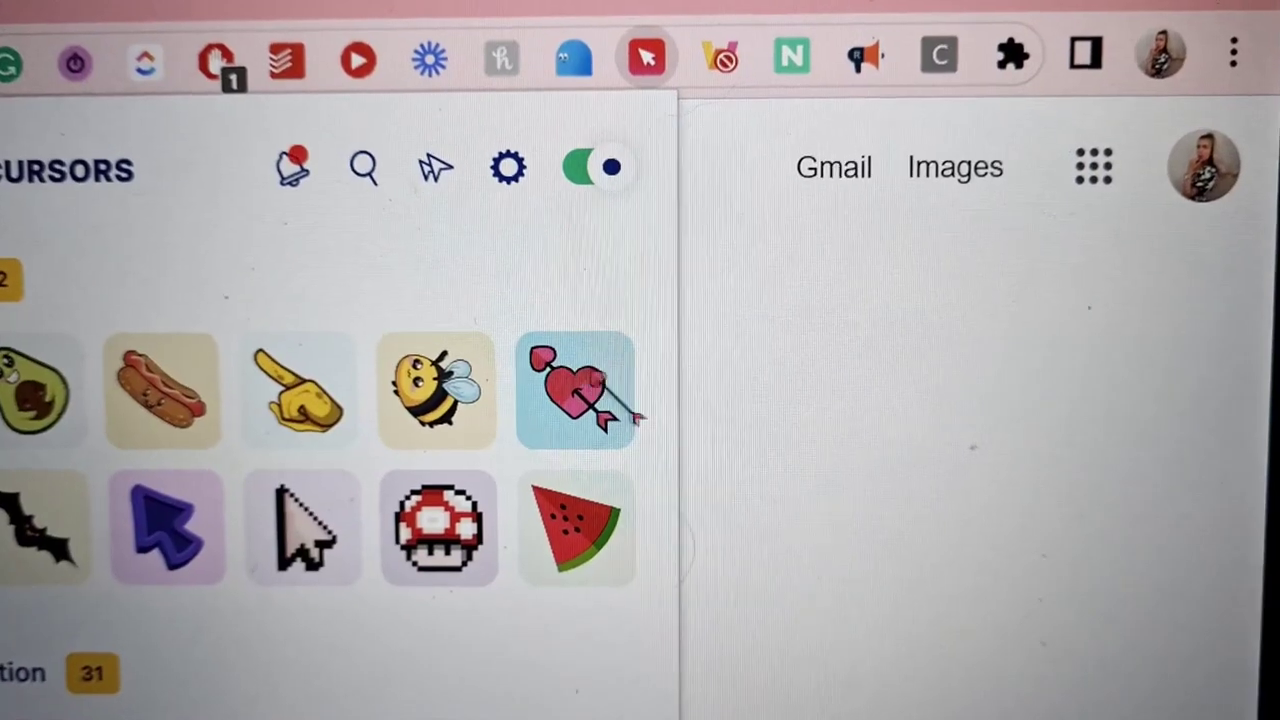
click(538, 352)
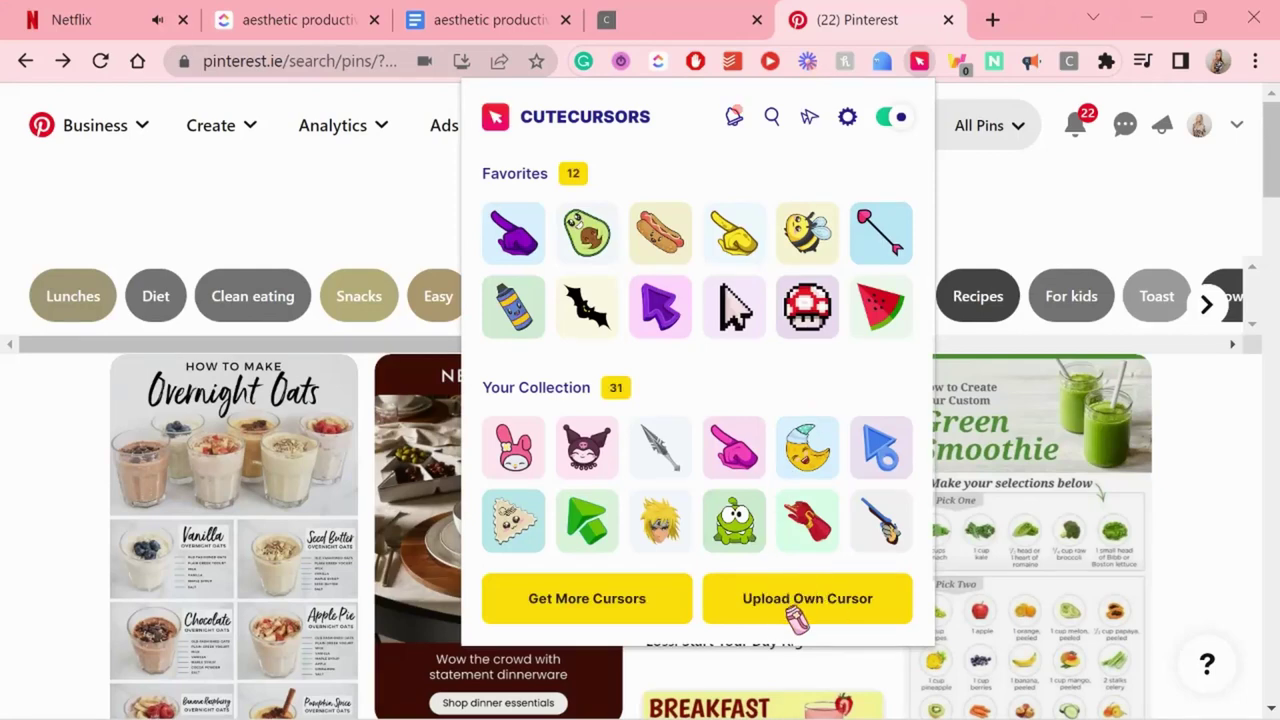
click(797, 616)
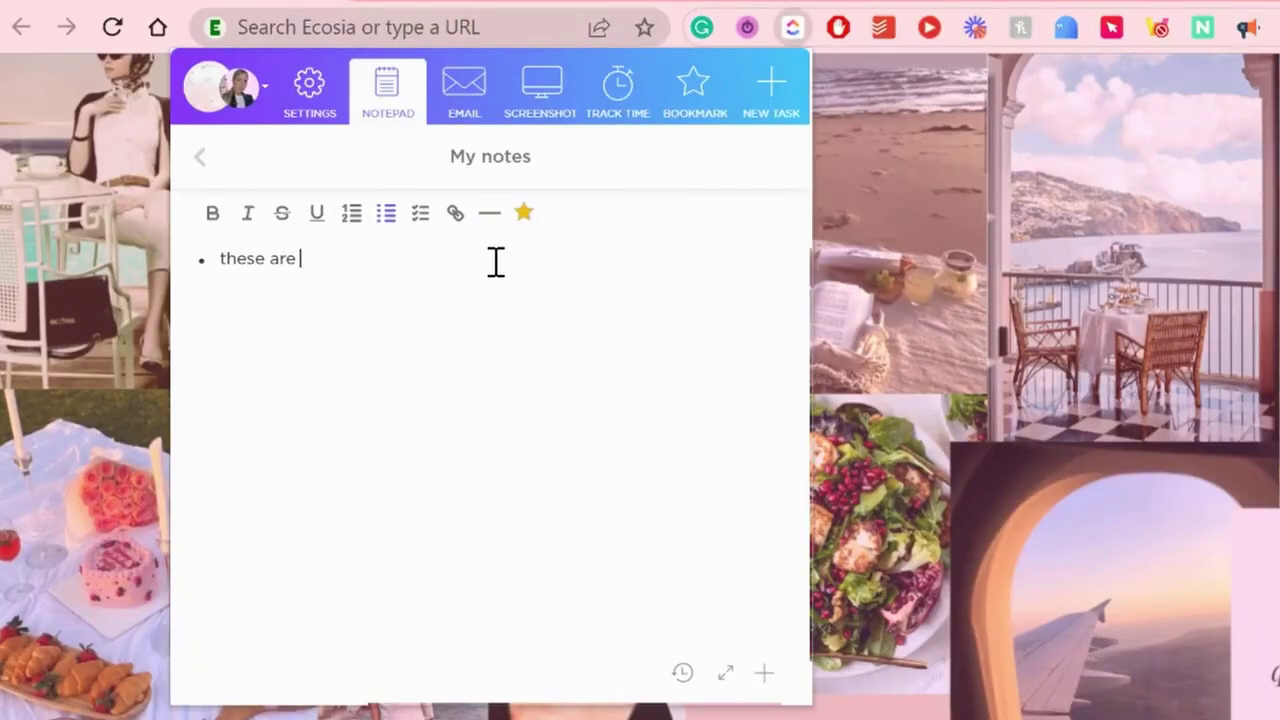
Step: Type bullets 'very obviously important bullet points hehe i am a bullent' and strike through the last two
text(very obviously important bullet point)
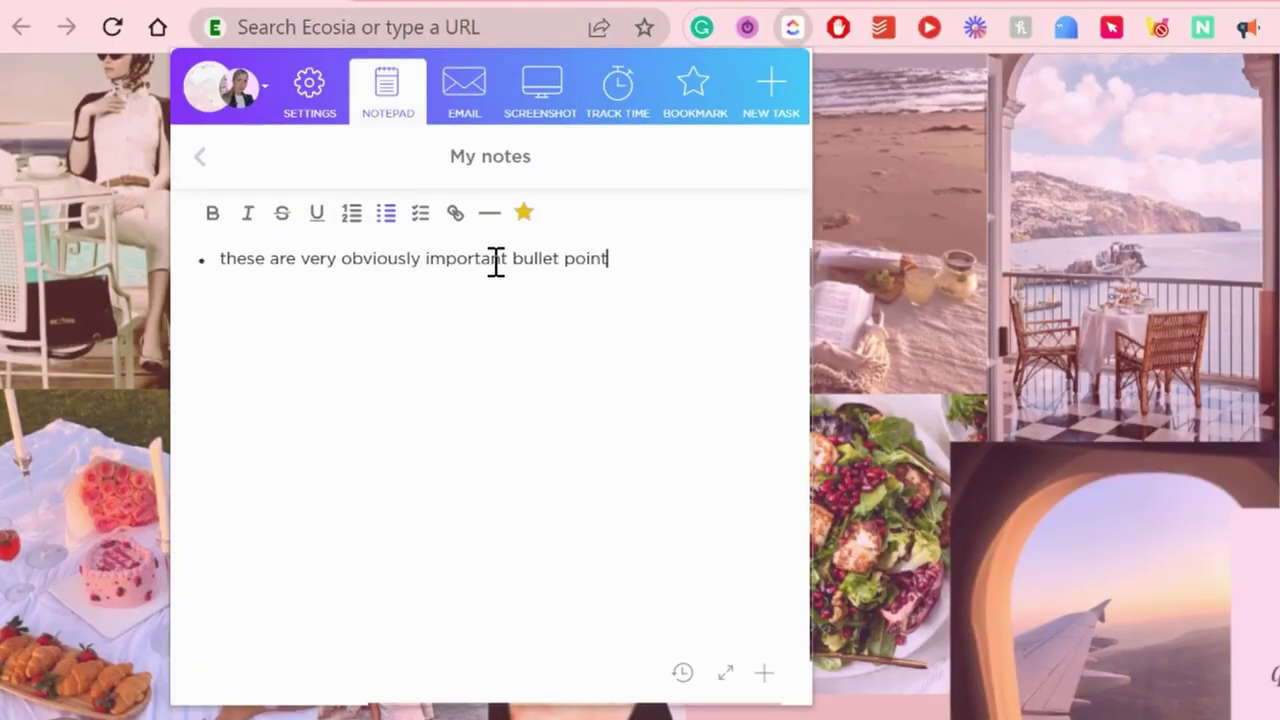
text(s hehe i am a bullent)
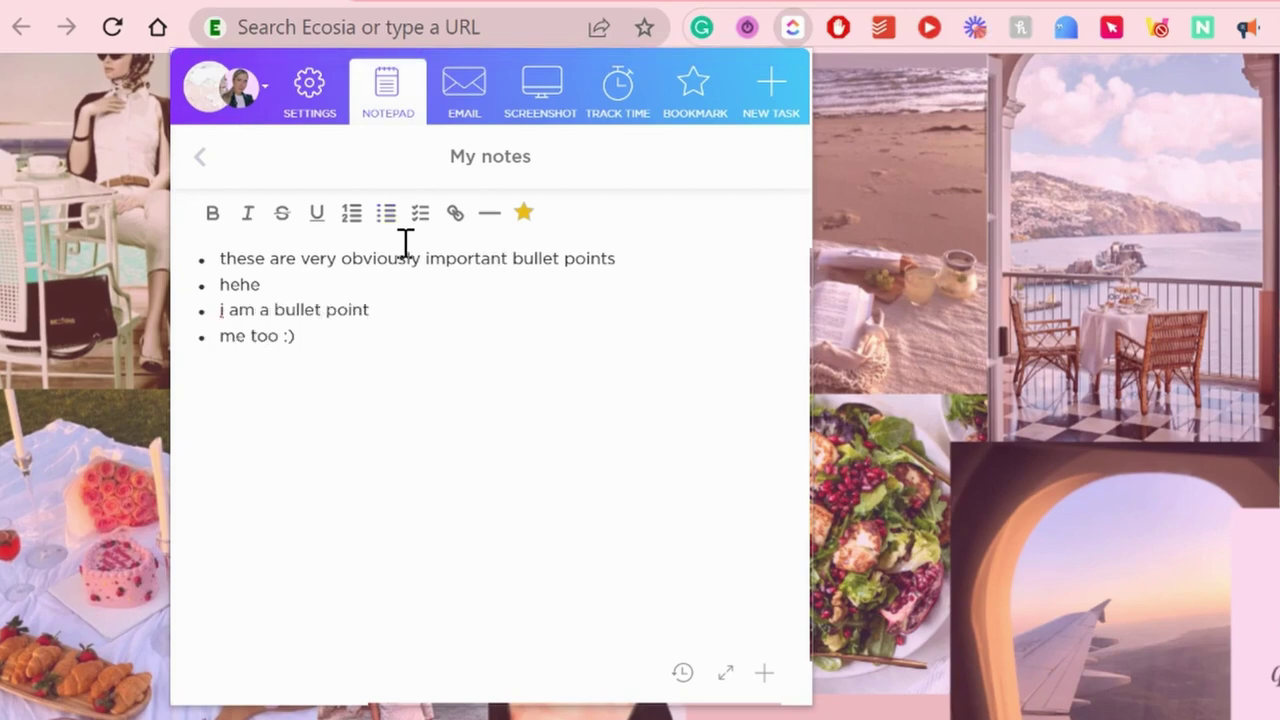
drag(300, 337, 193, 322)
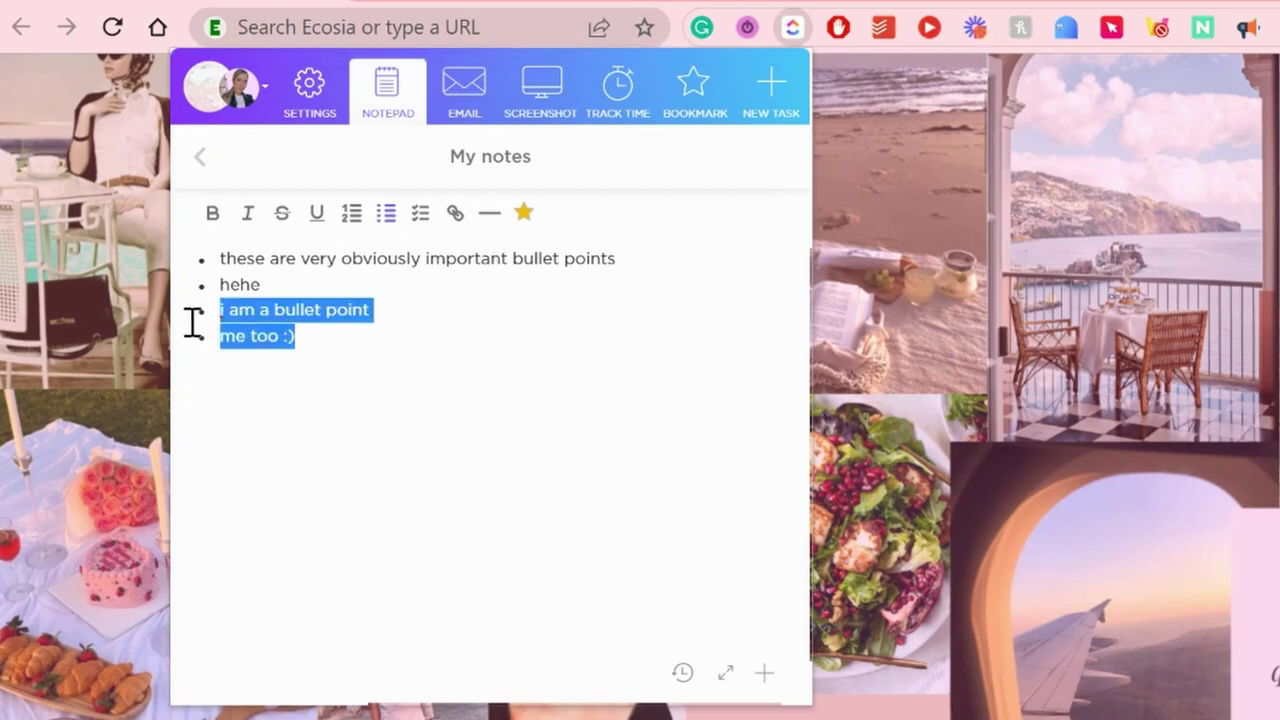
click(206, 272)
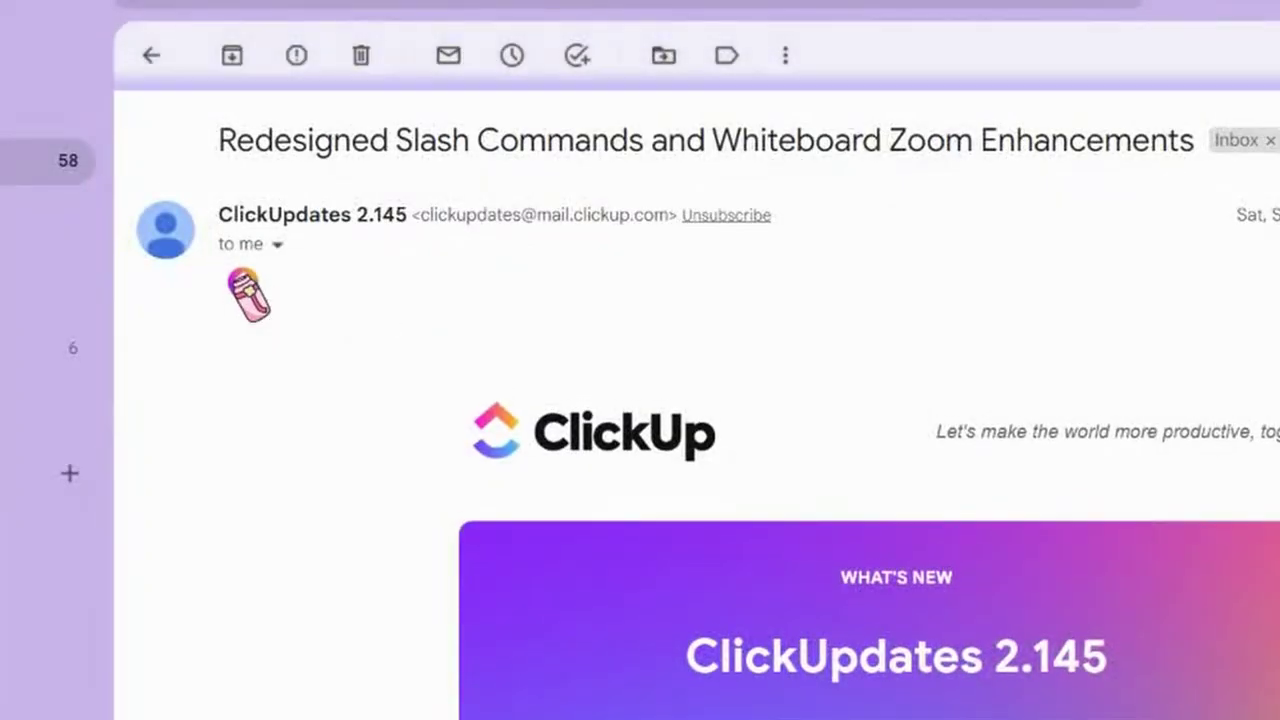
Step: Create a new ClickUp task from the ClickUpdates 2.145 email via the extension's Email tab
click(240, 294)
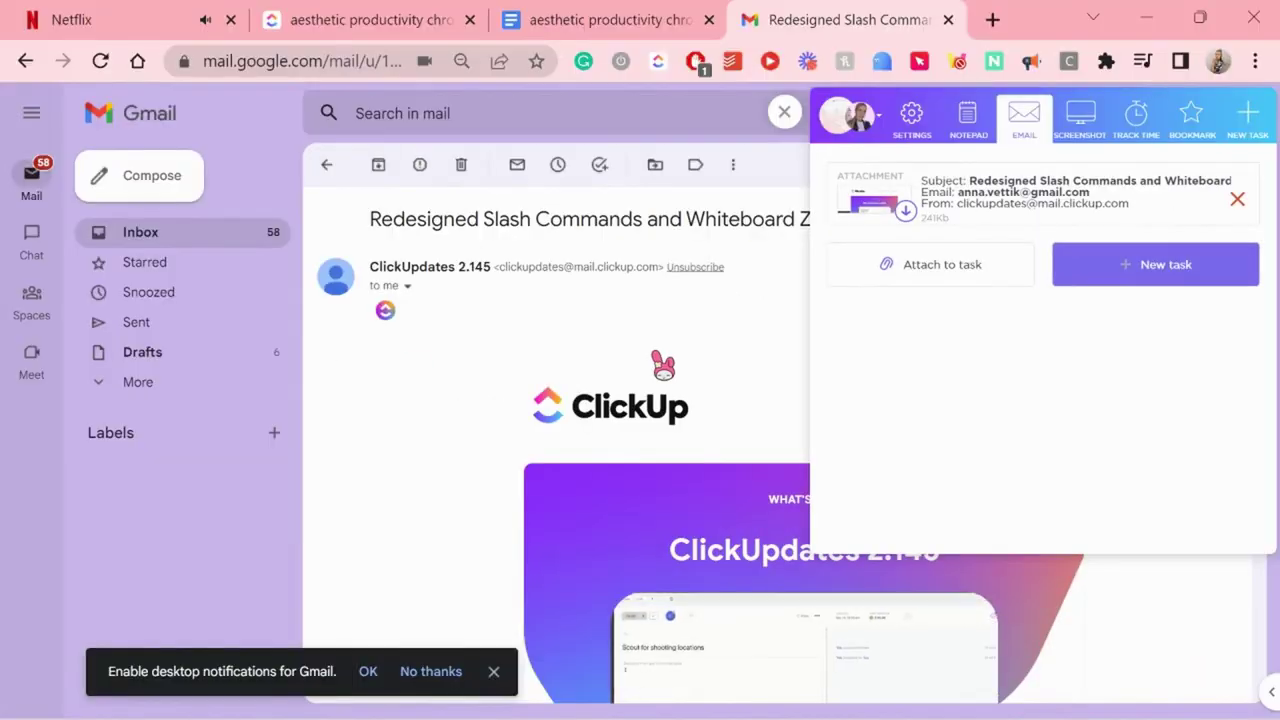
click(1090, 272)
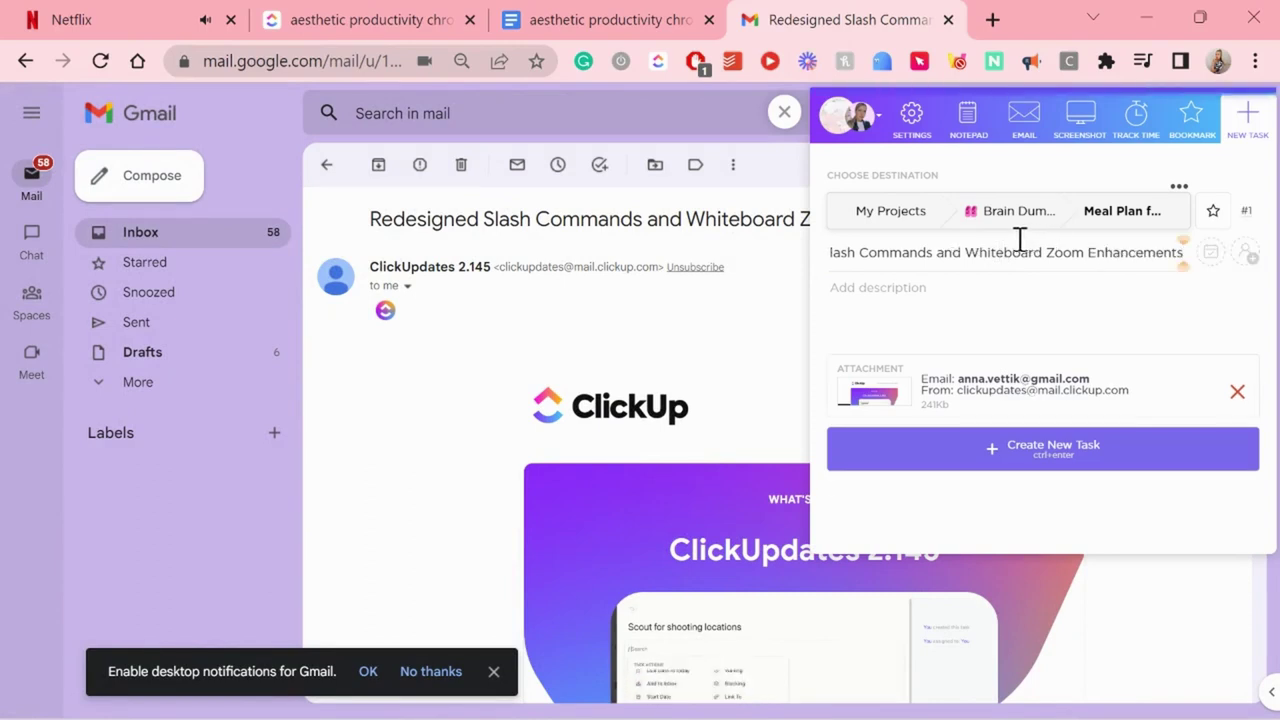
click(1053, 447)
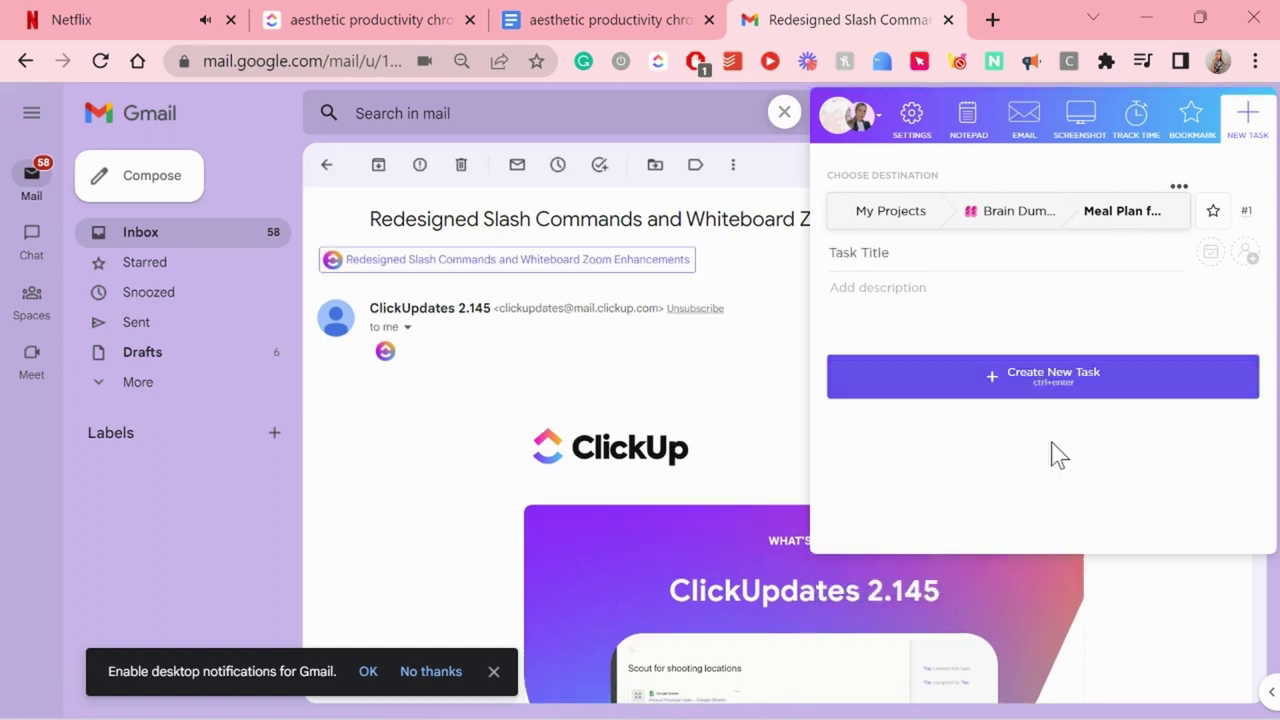
key(Escape)
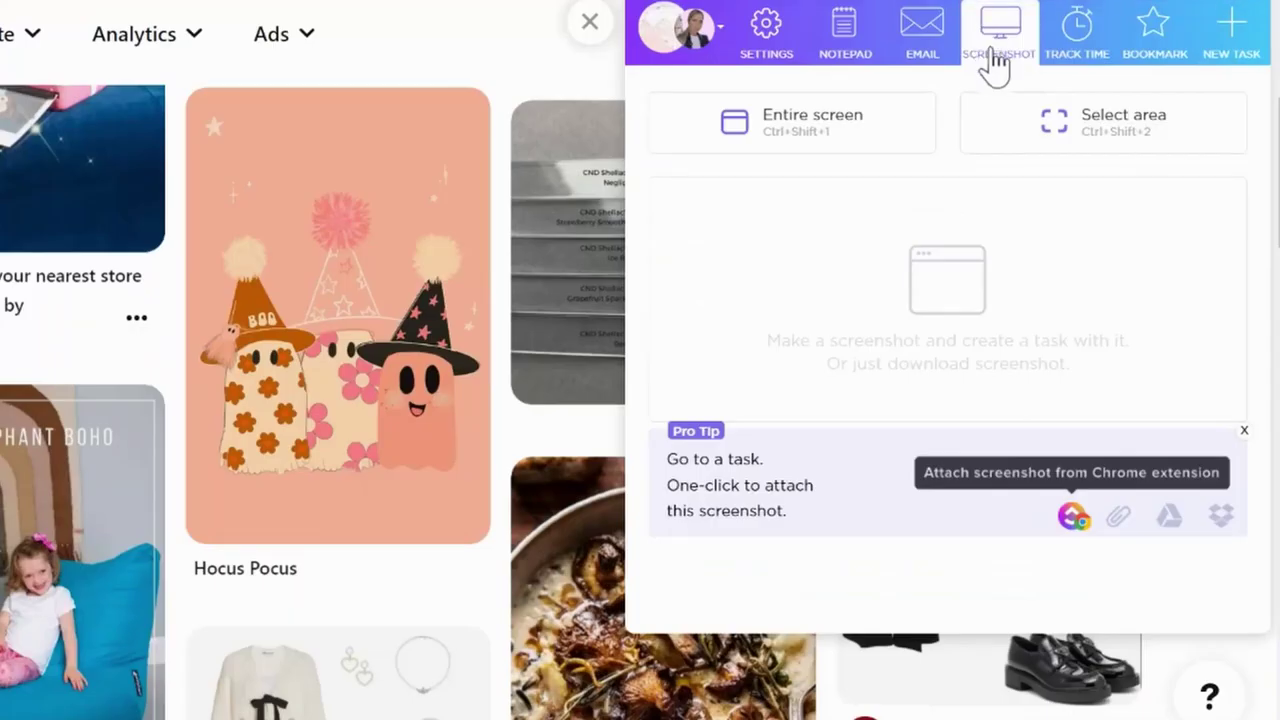
click(1037, 129)
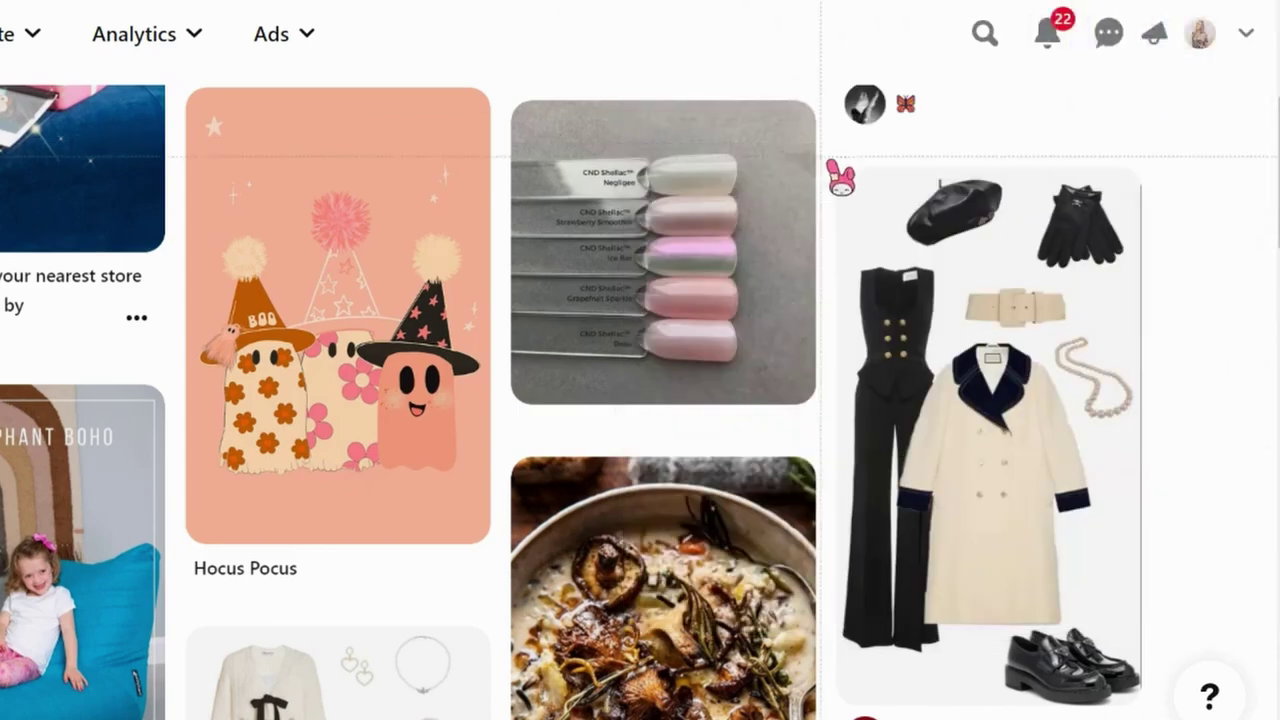
Step: Screenshot just the outfit pin and attach it to a new ClickUp task
drag(831, 158, 1143, 700)
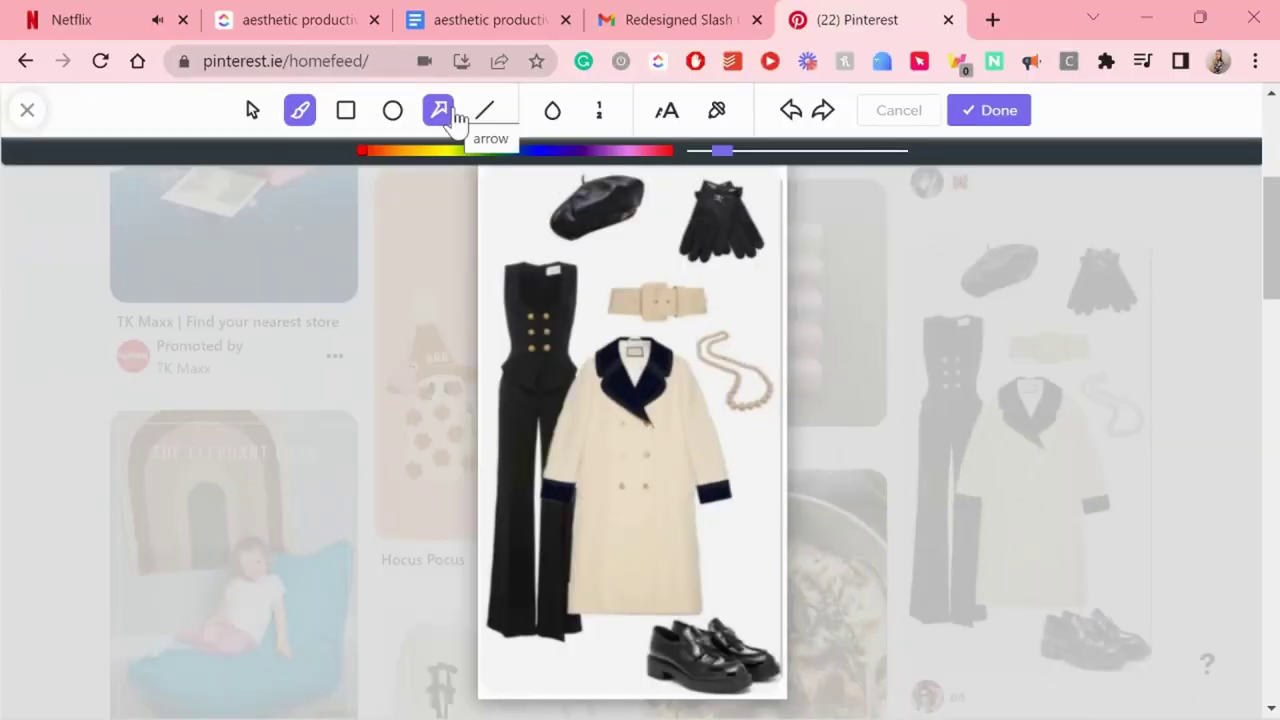
click(989, 110)
click(1050, 486)
click(1057, 394)
text(a)
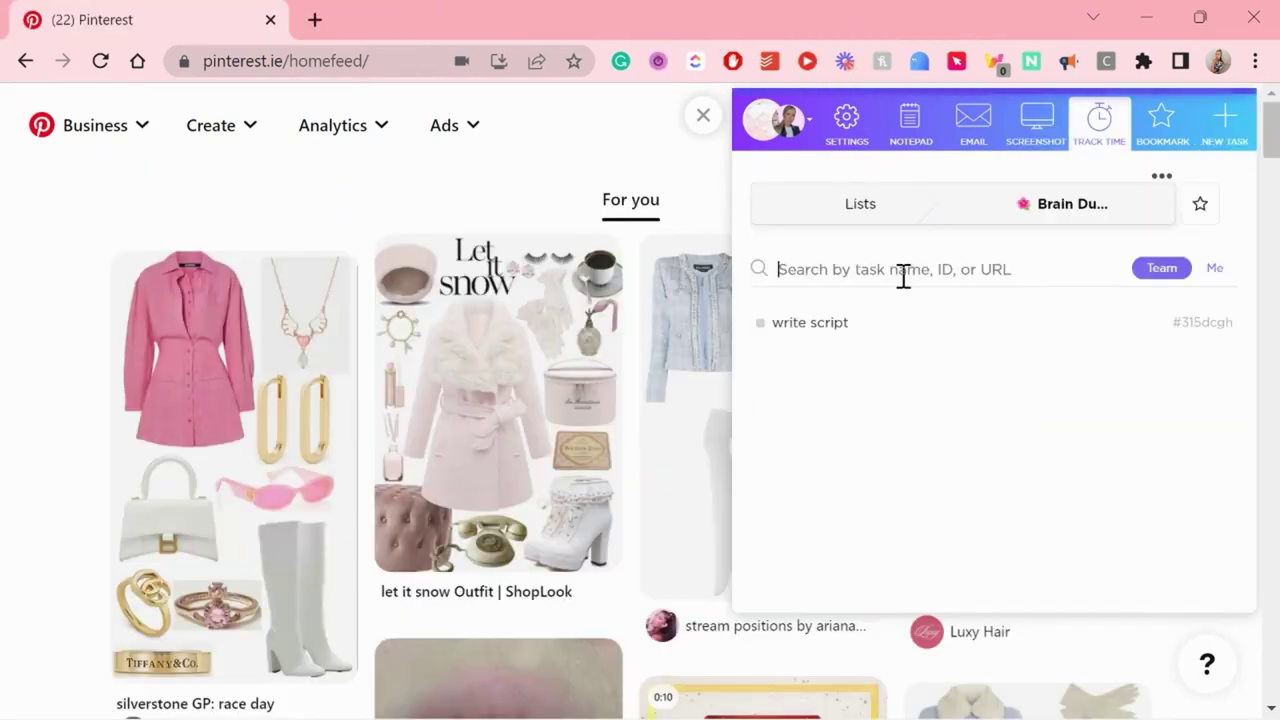
Step: Run the timer on the write script task and stop it, logging 00:00:03
click(887, 340)
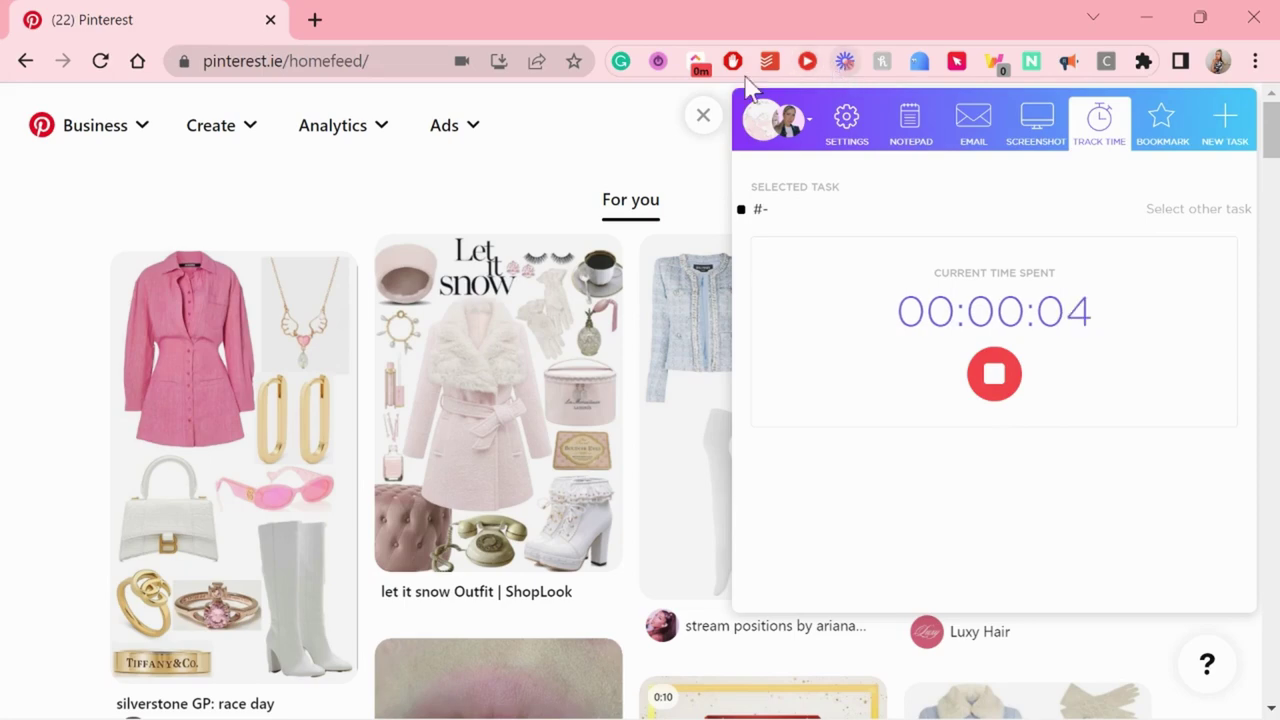
click(704, 64)
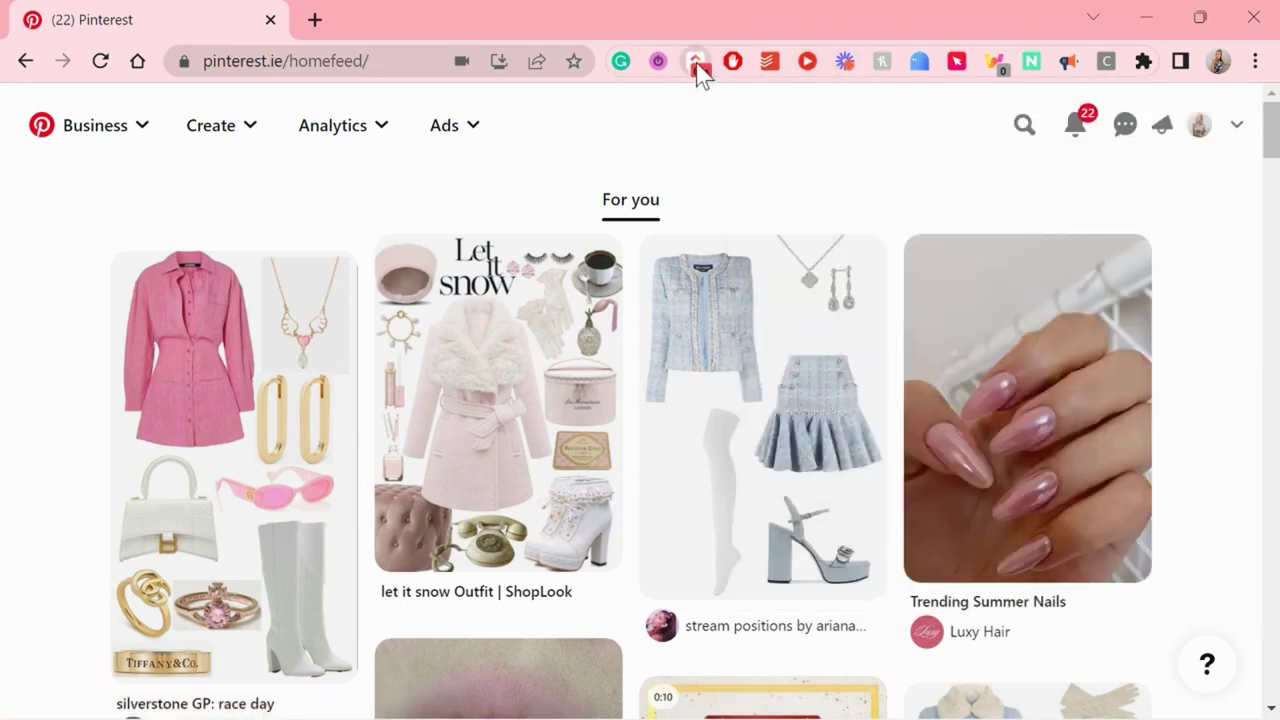
click(698, 64)
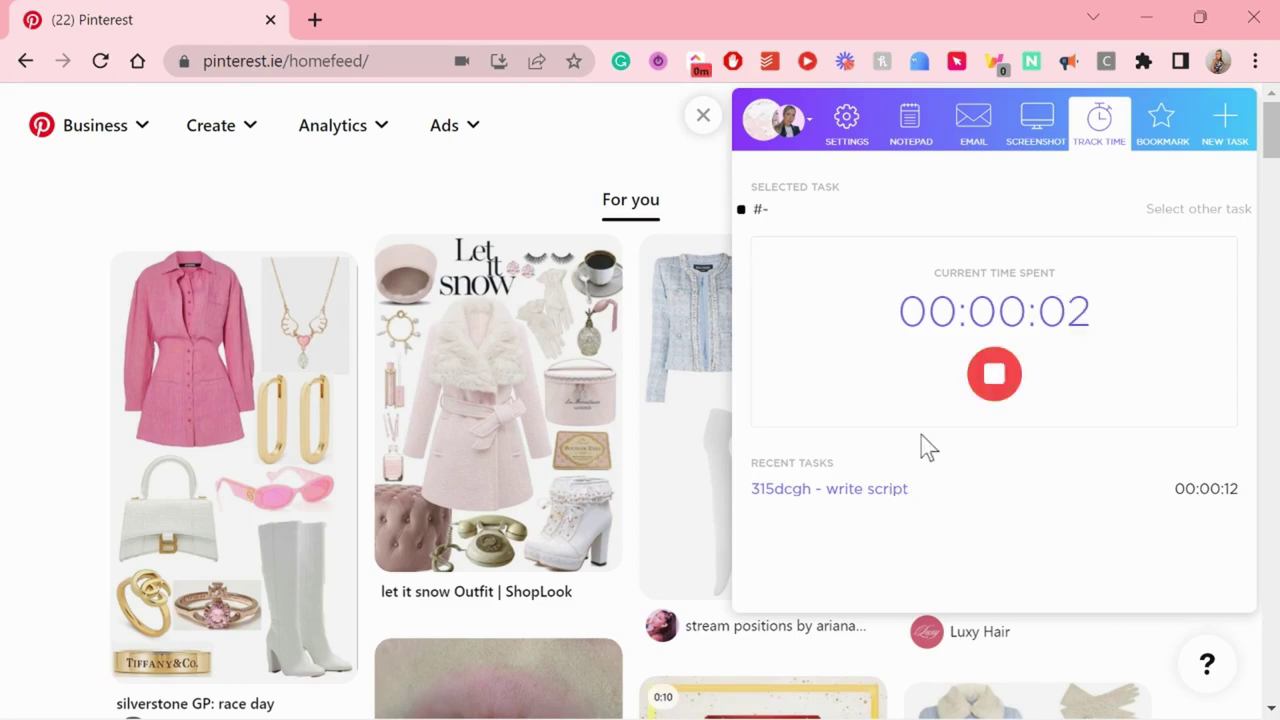
click(993, 376)
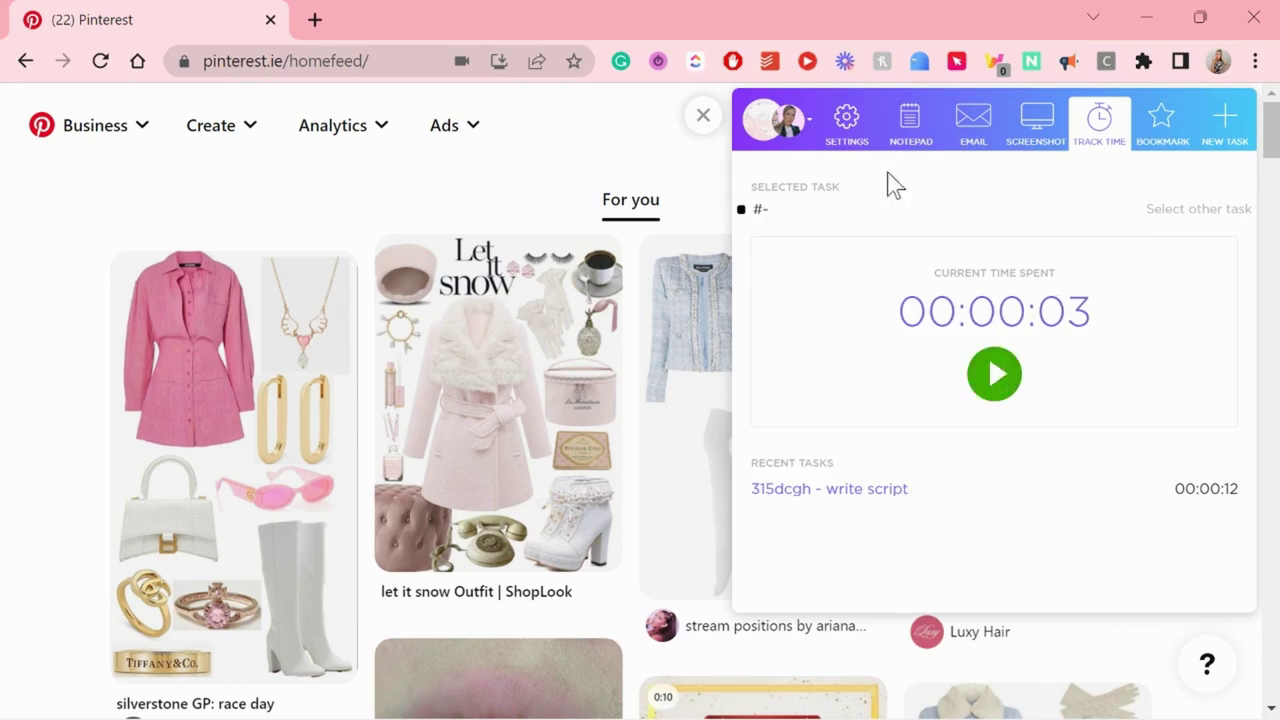
click(844, 60)
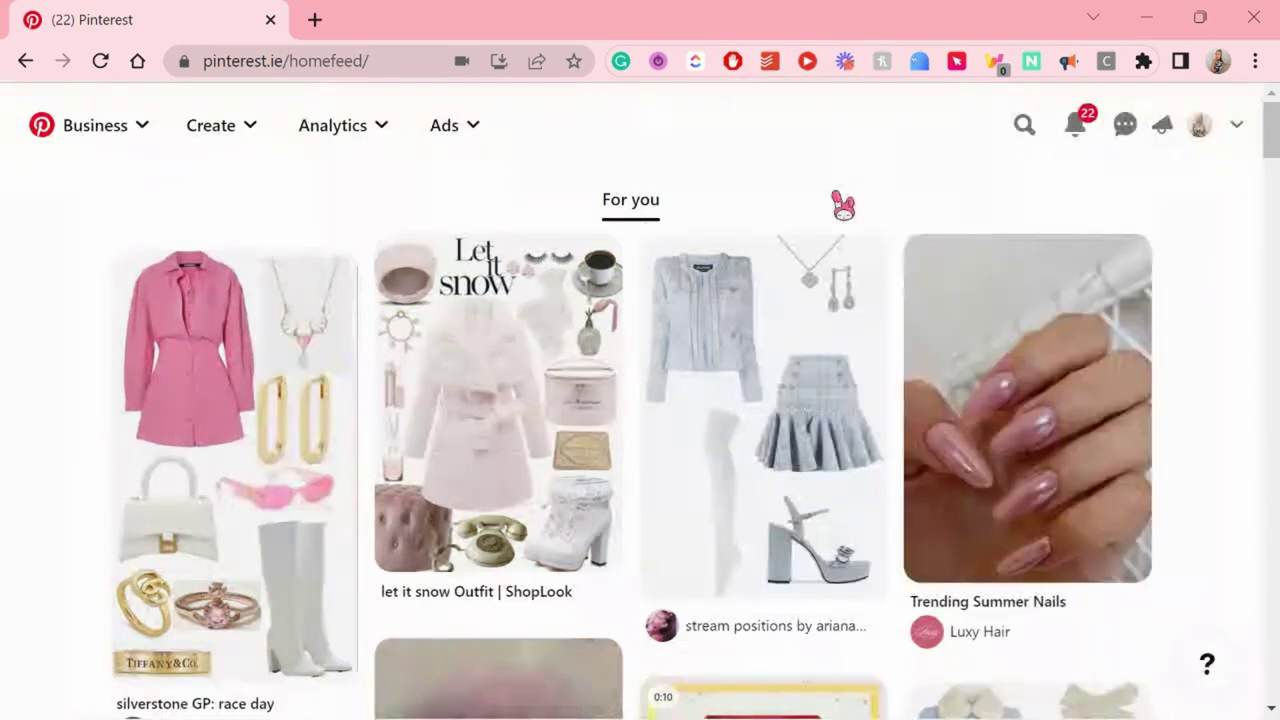
click(690, 58)
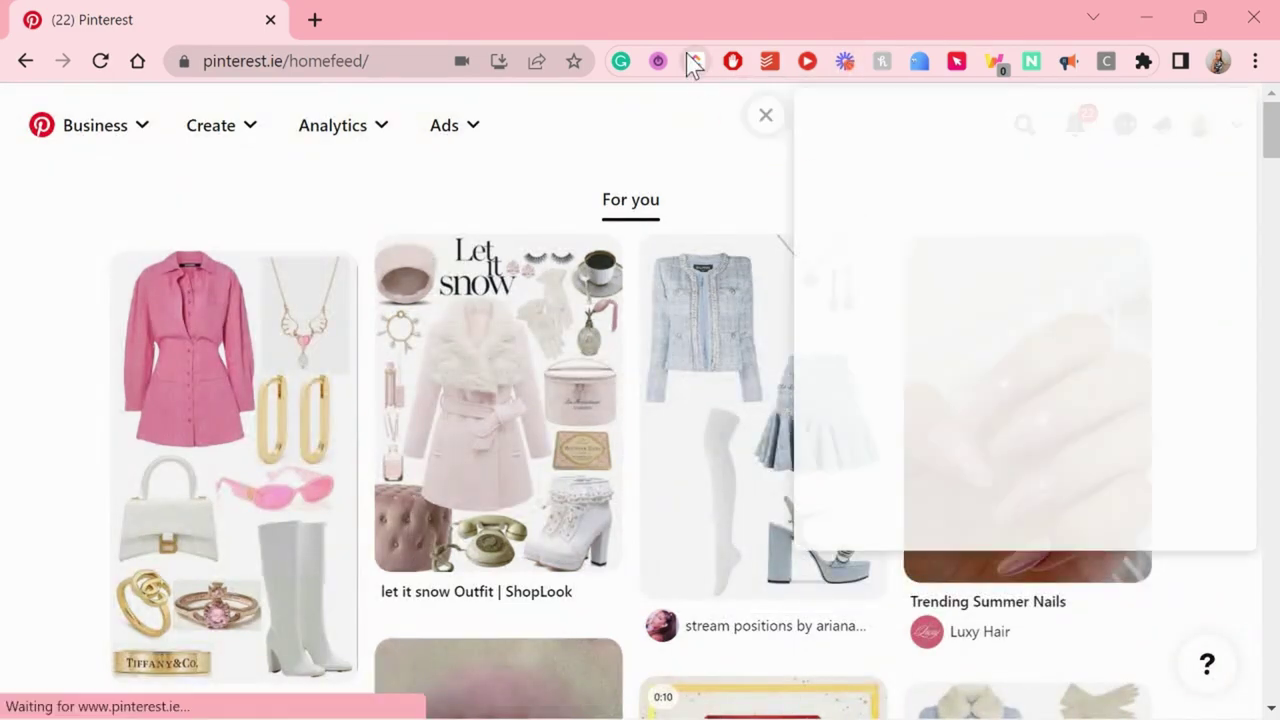
Step: Create a task titled 'write script' in the Brain Dump list
click(1099, 135)
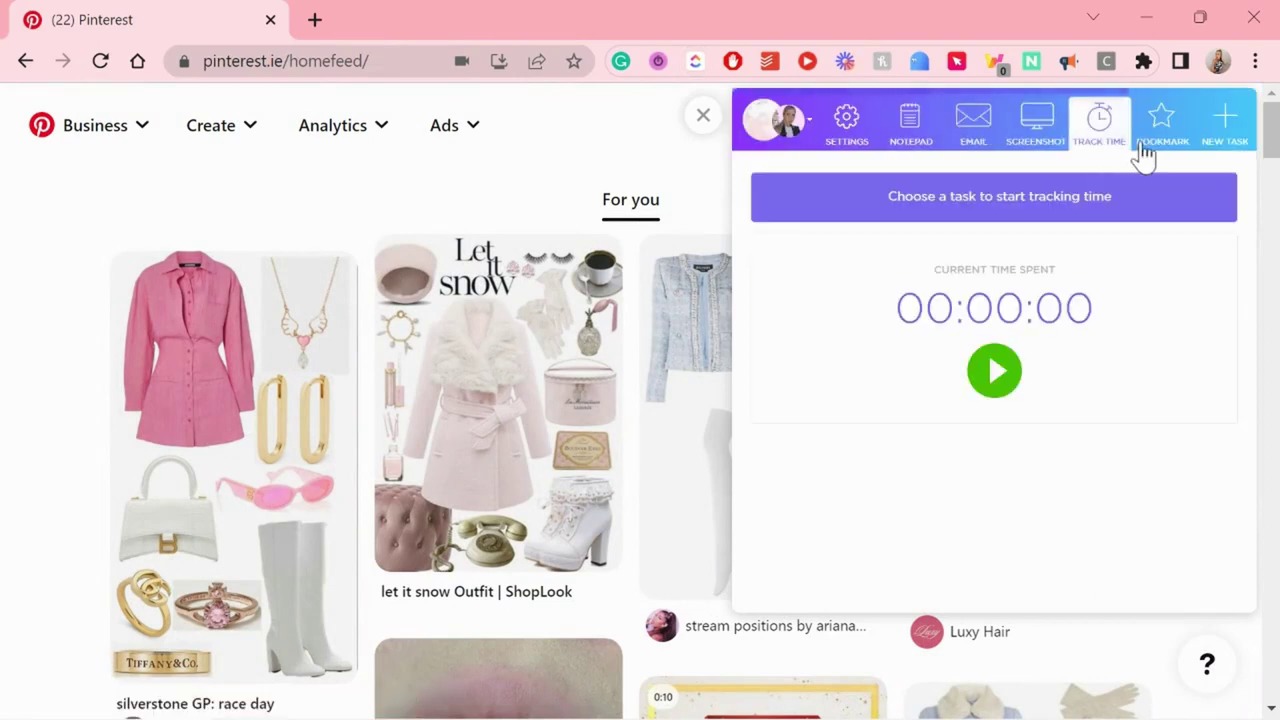
click(1226, 135)
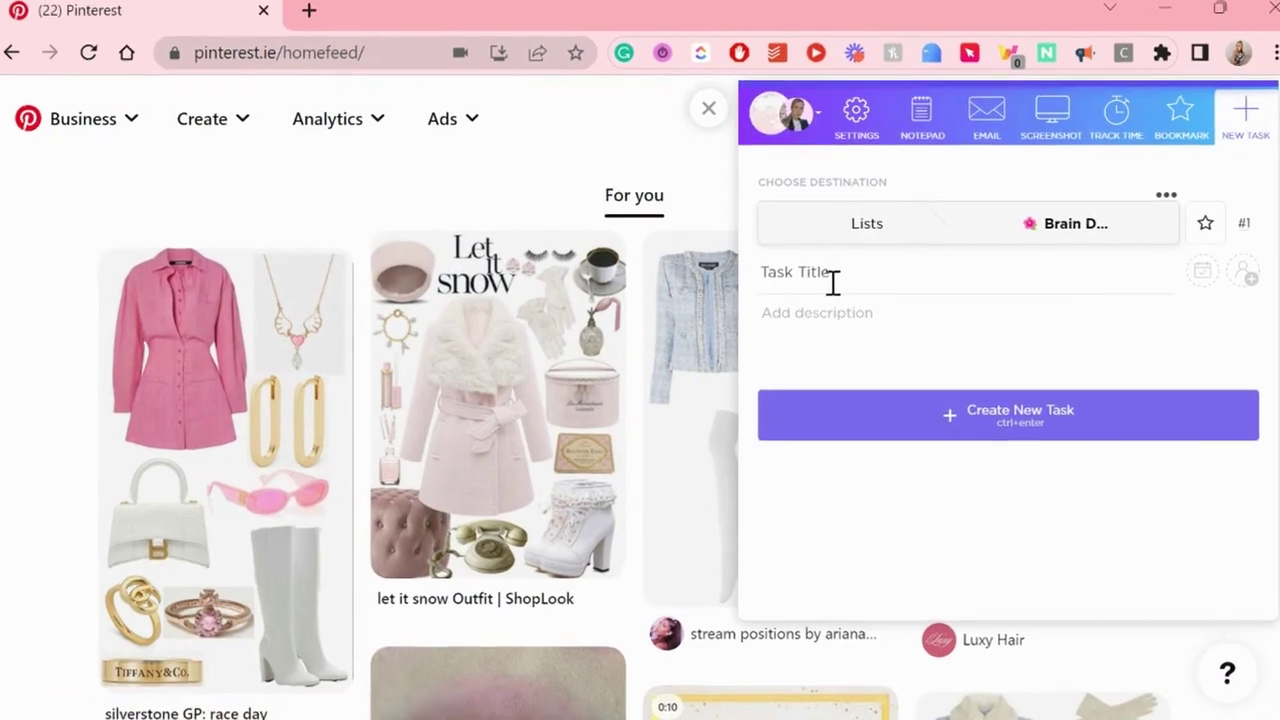
text(write scrip)
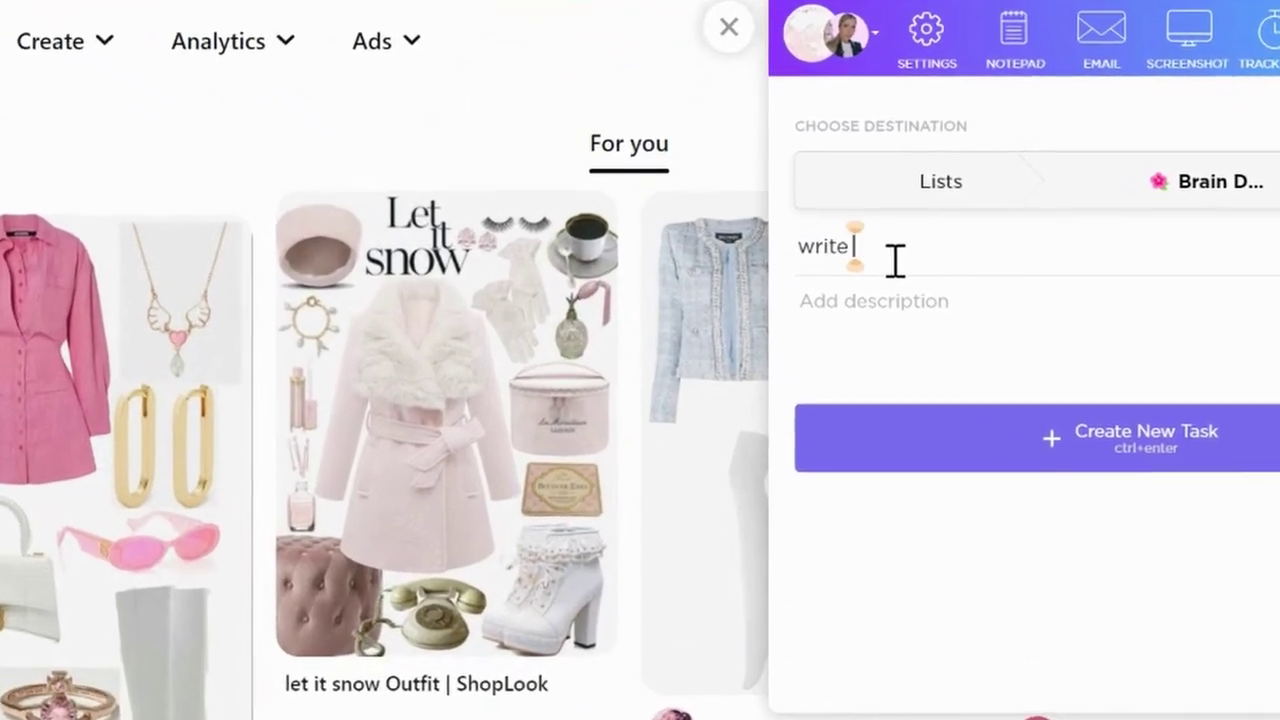
text(t)
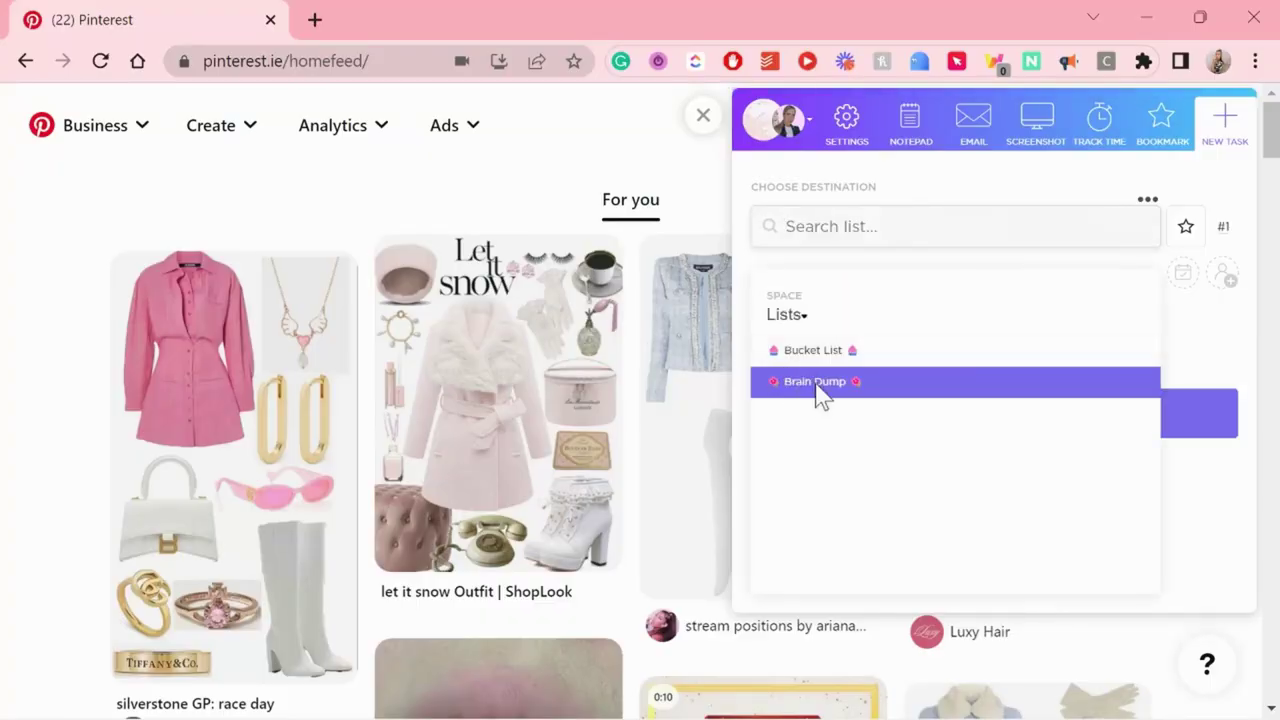
click(818, 385)
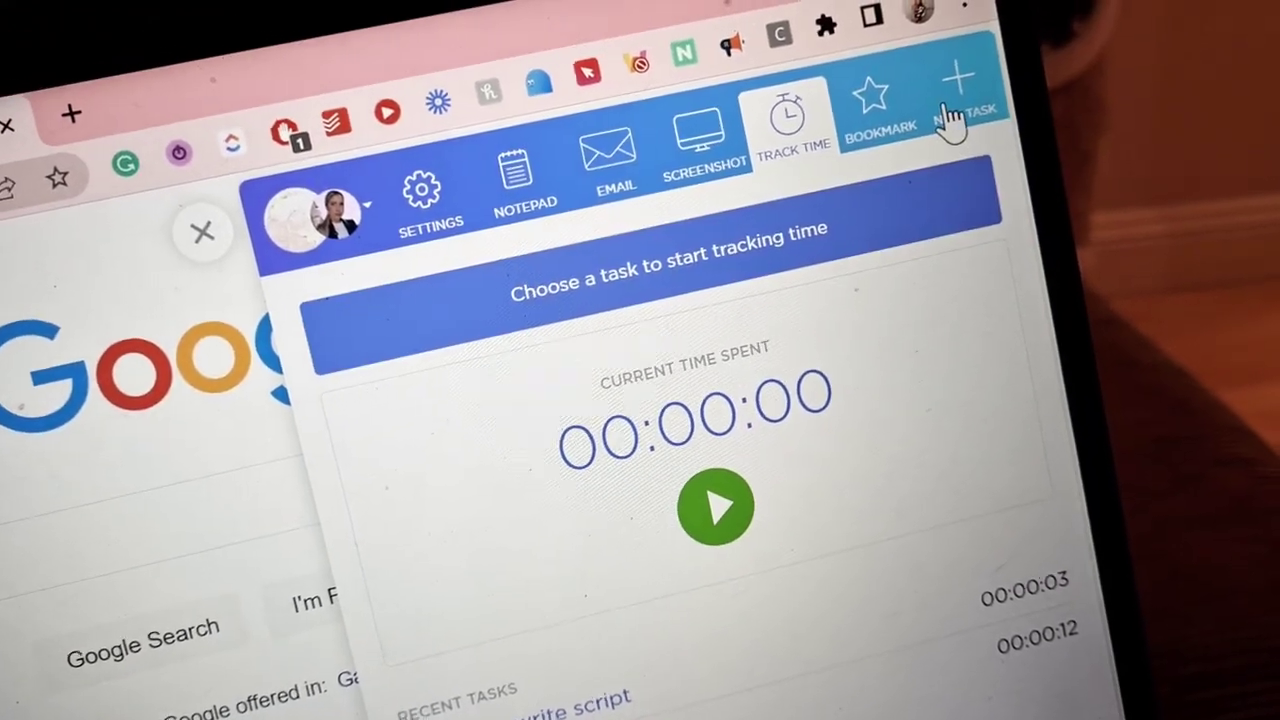
Step: Open the 'Planning in ClickUp' playlist and scroll its video list down to the later ClickUp tutorials
click(950, 115)
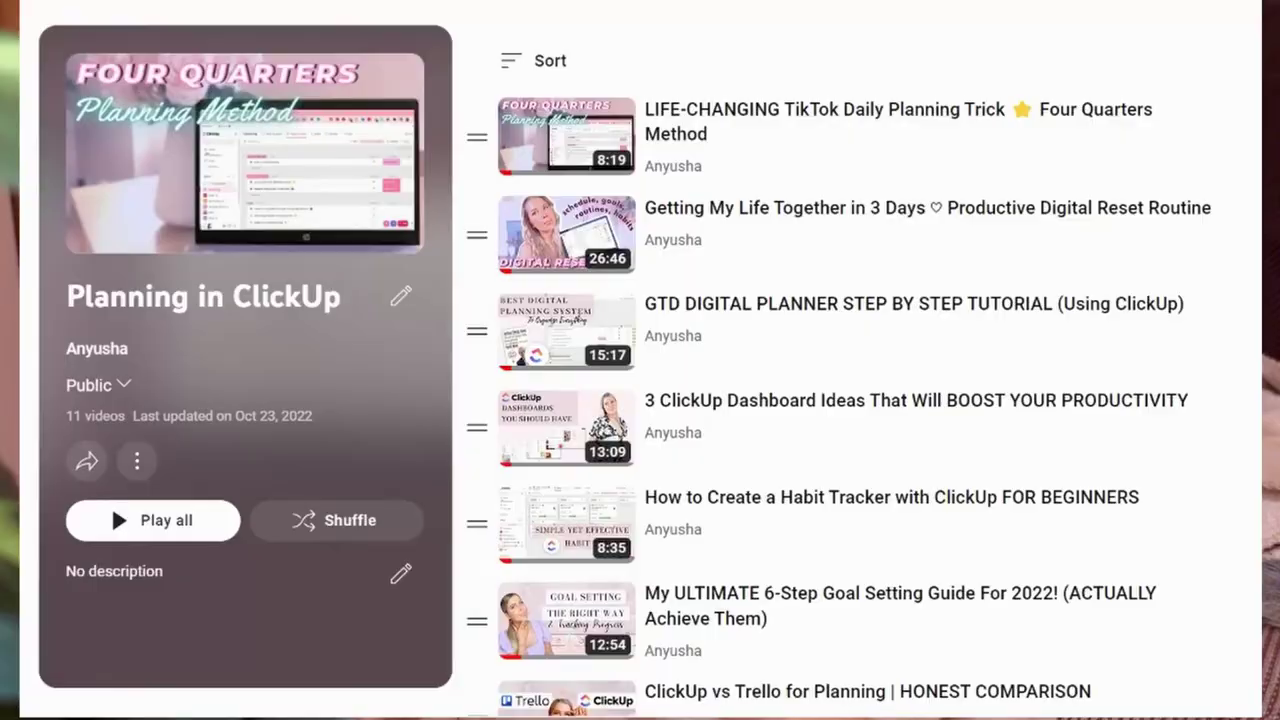
scroll(840, 380, down, 5)
scroll(840, 380, down, 3)
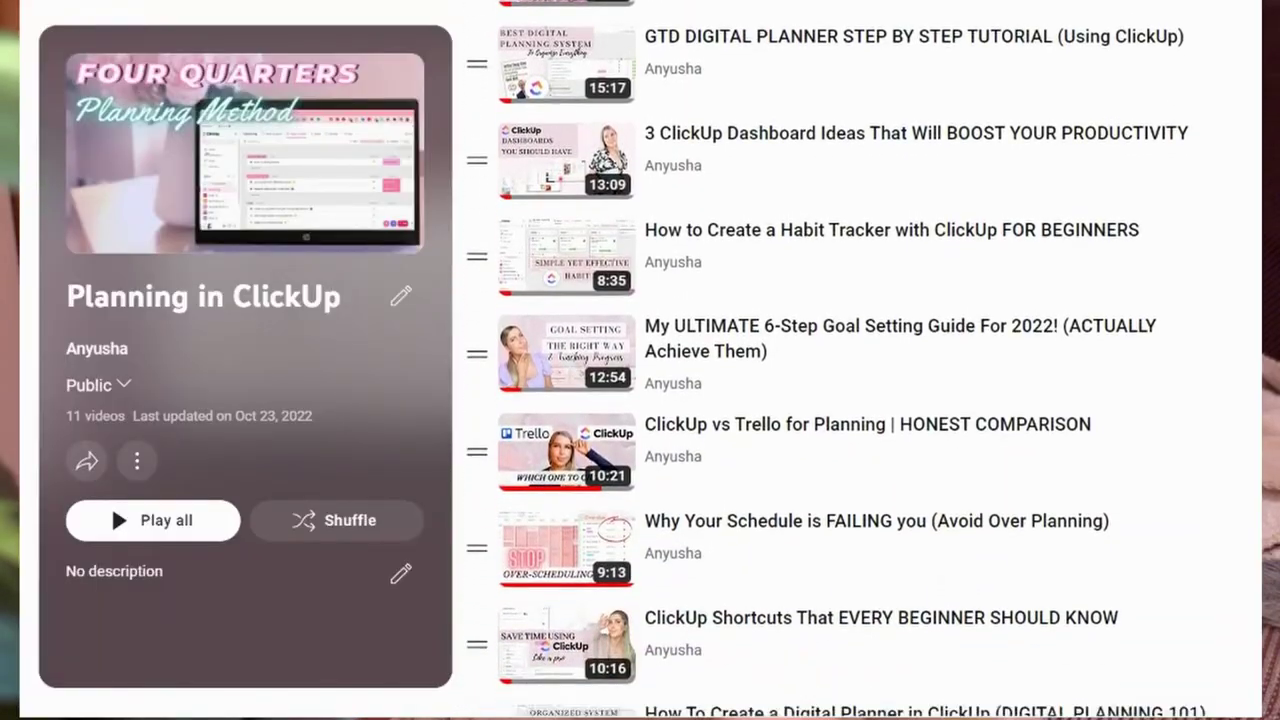
scroll(840, 380, down, 1)
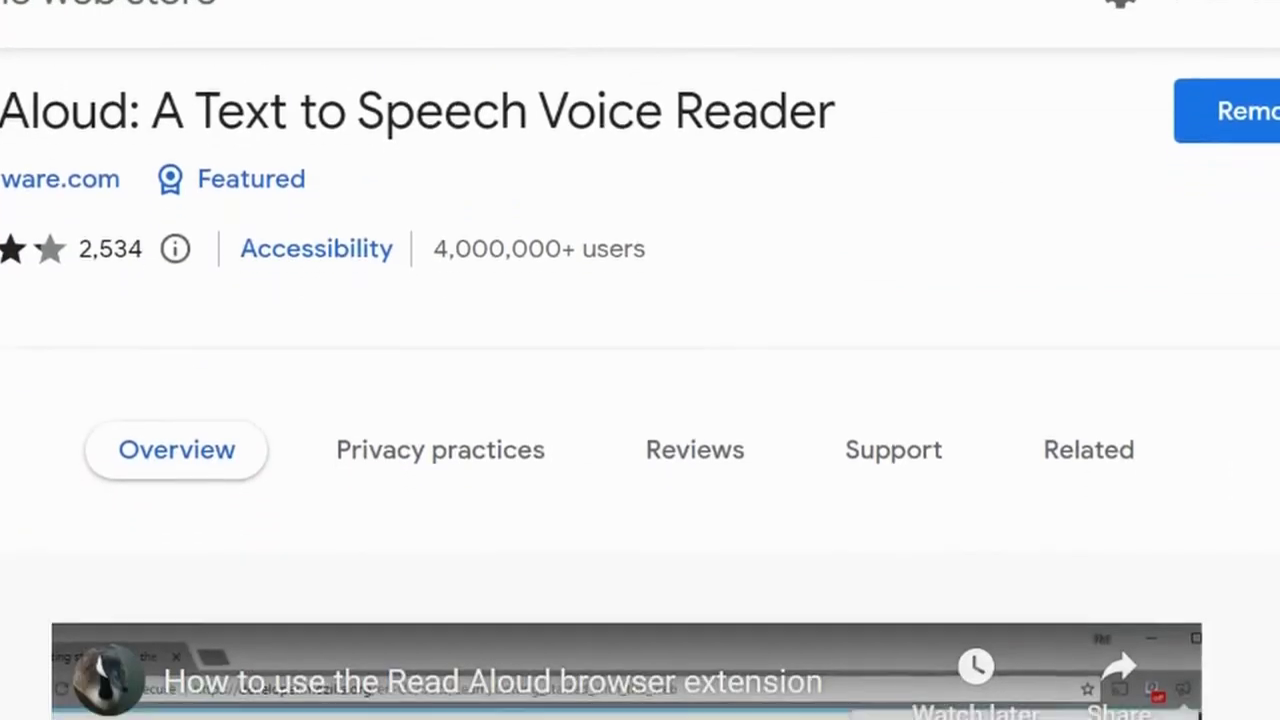
Step: Scroll the Read Aloud Web Store listing down to its embedded overview demo video
scroll(640, 400, down, 3)
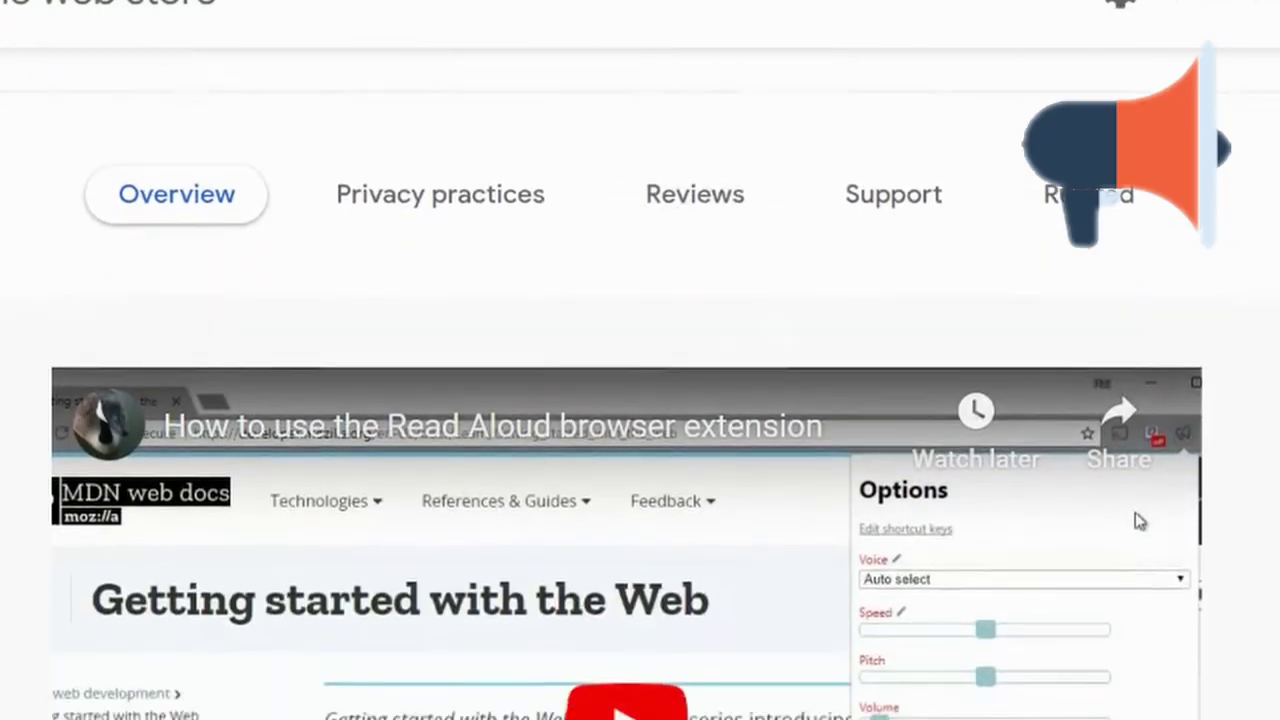
scroll(640, 400, down, 3)
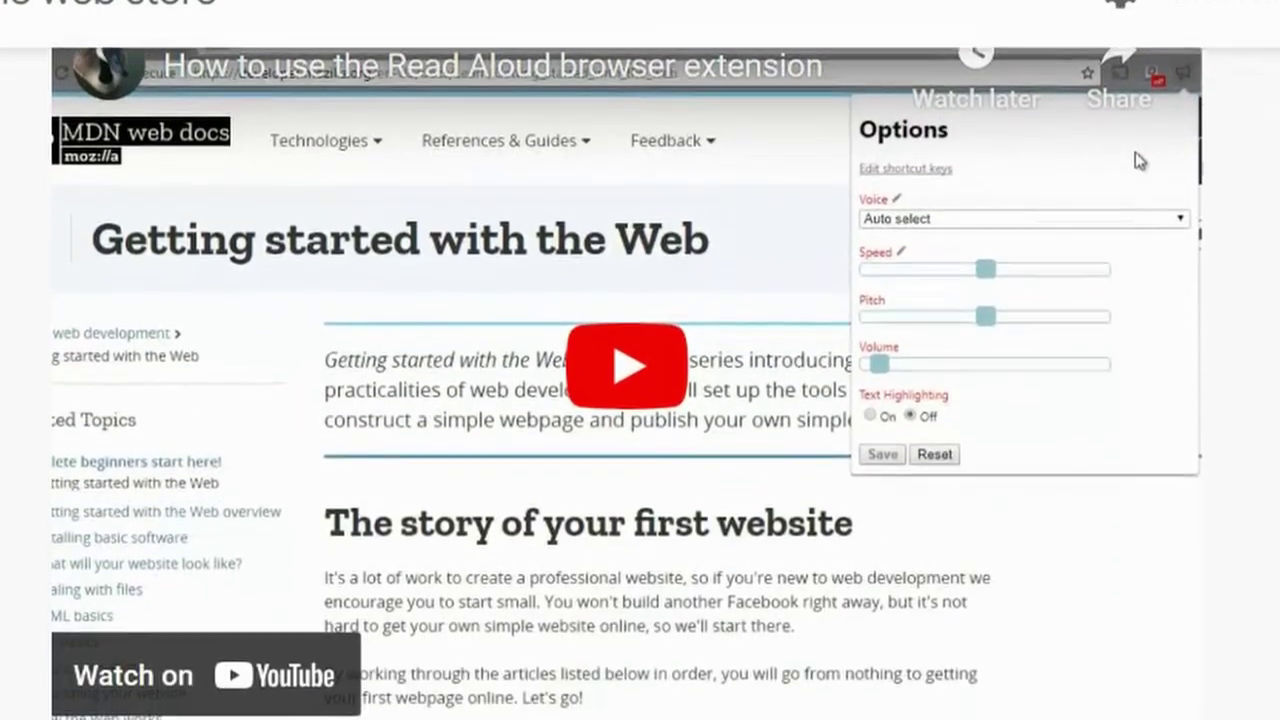
scroll(640, 400, down, 4)
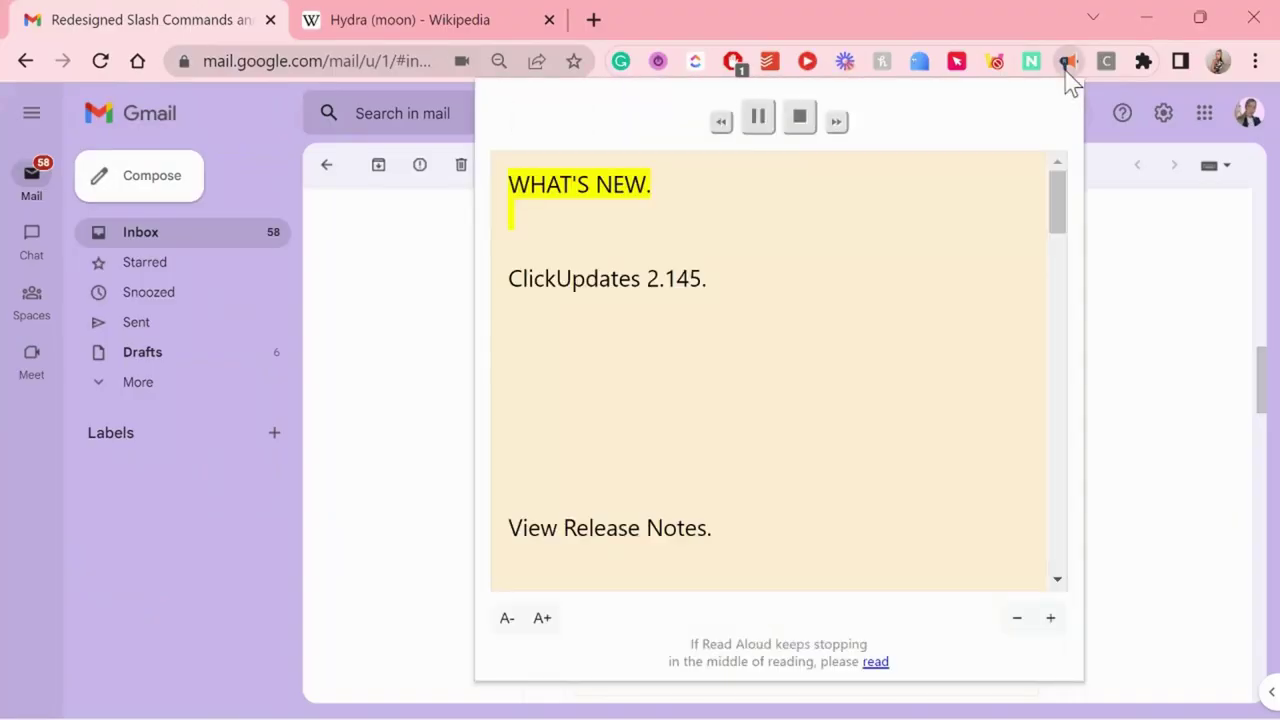
Step: Have Read Aloud read the selected 'New Slash Command Modal' email passage
click(1066, 76)
drag(610, 252, 805, 373)
click(1072, 64)
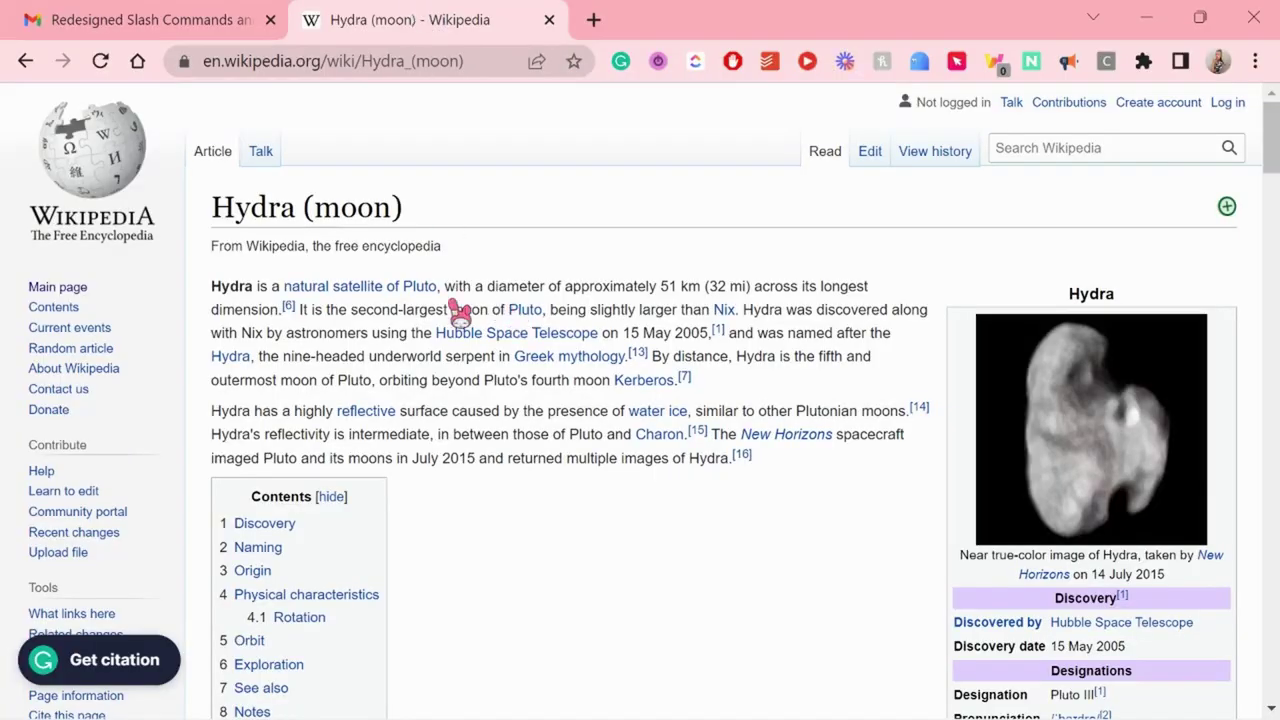
Step: Select the two Hydra introduction paragraphs on Wikipedia and have Read Aloud read them
mouse_move(213, 290)
mouse_down()
mouse_move(671, 468)
mouse_move(752, 478)
mouse_up()
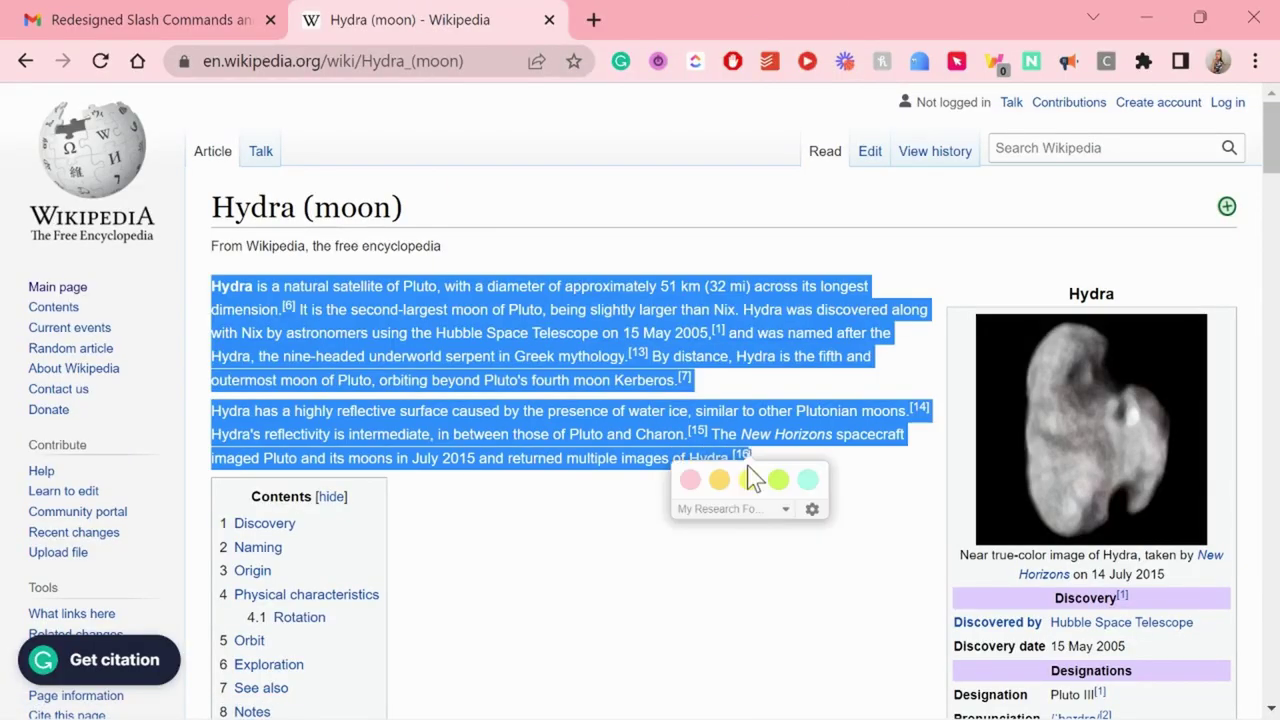
click(1069, 66)
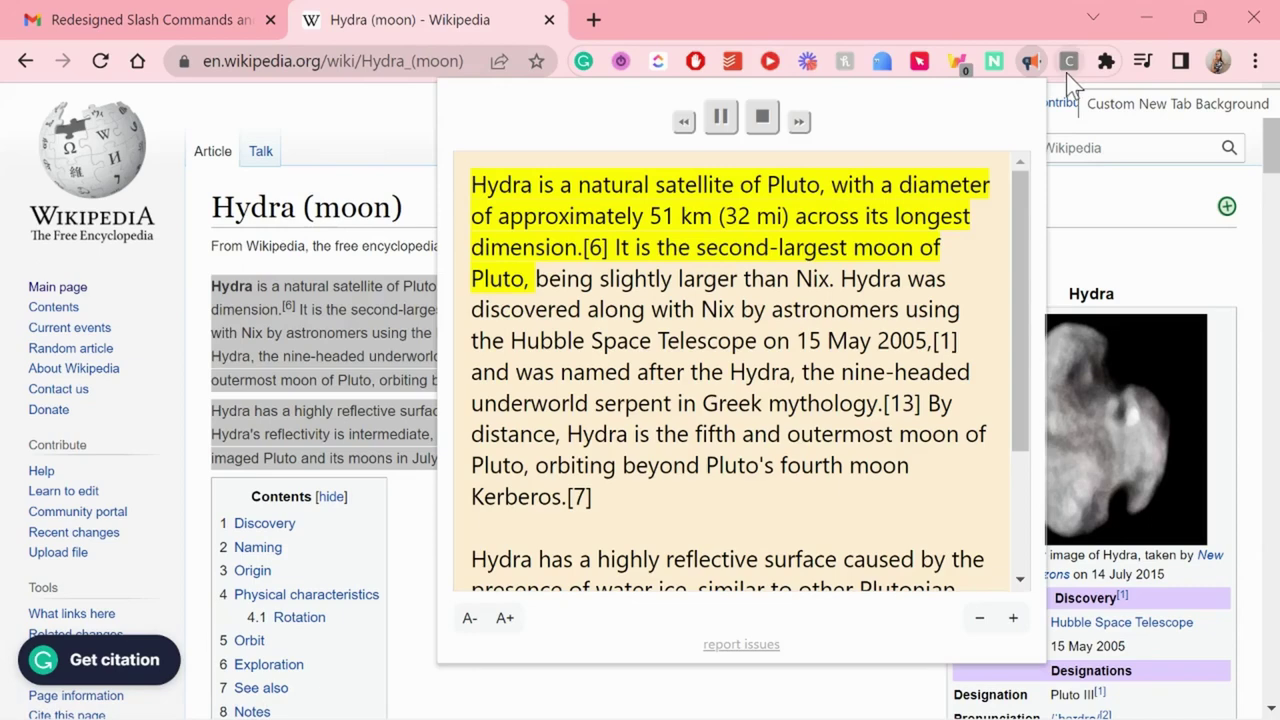
scroll(935, 390, down, 3)
Step: Back in Gmail, read the selected email heading and paragraph aloud, then stop the reading
key(ctrl+shift+Tab)
click(1068, 64)
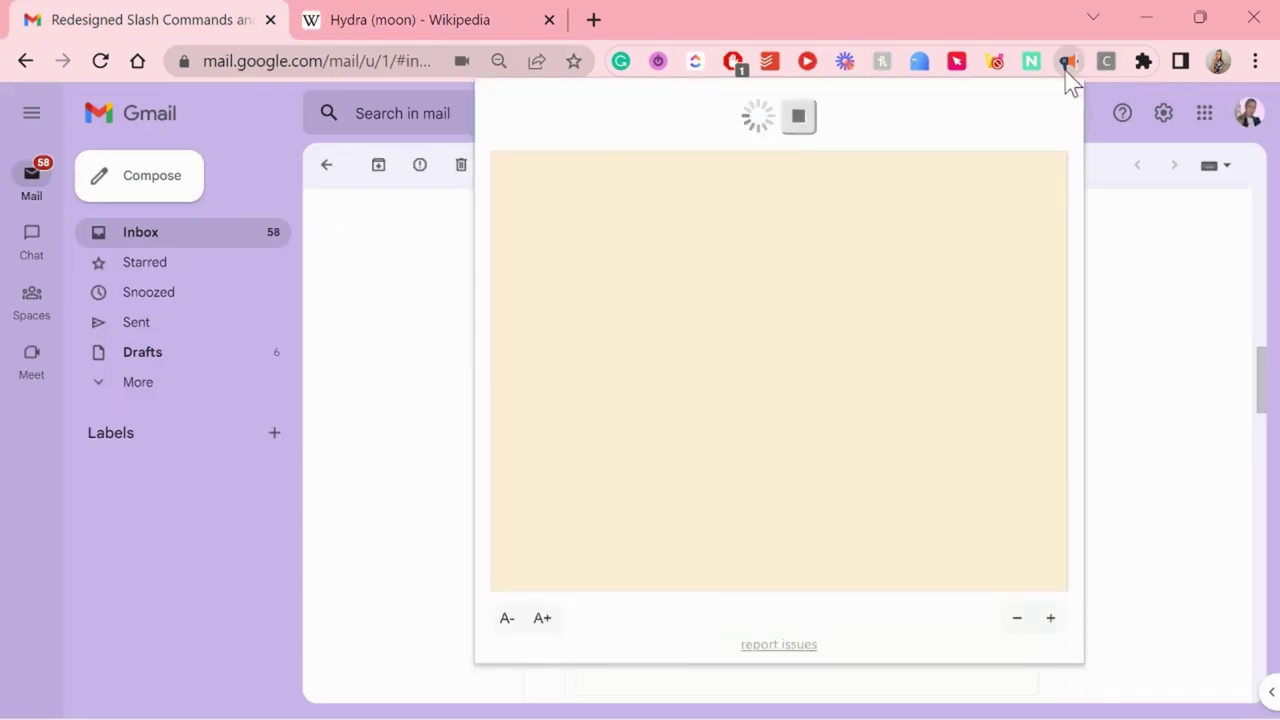
click(1068, 66)
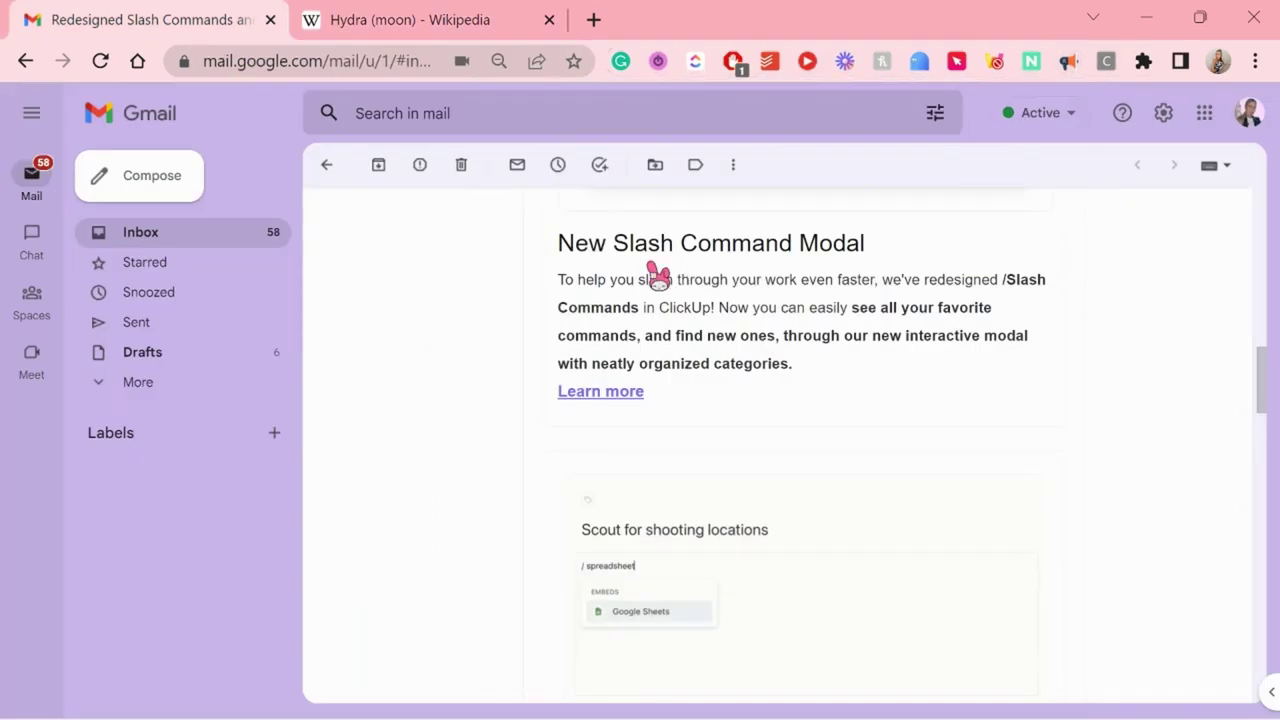
drag(553, 242, 737, 378)
triple_click(766, 420)
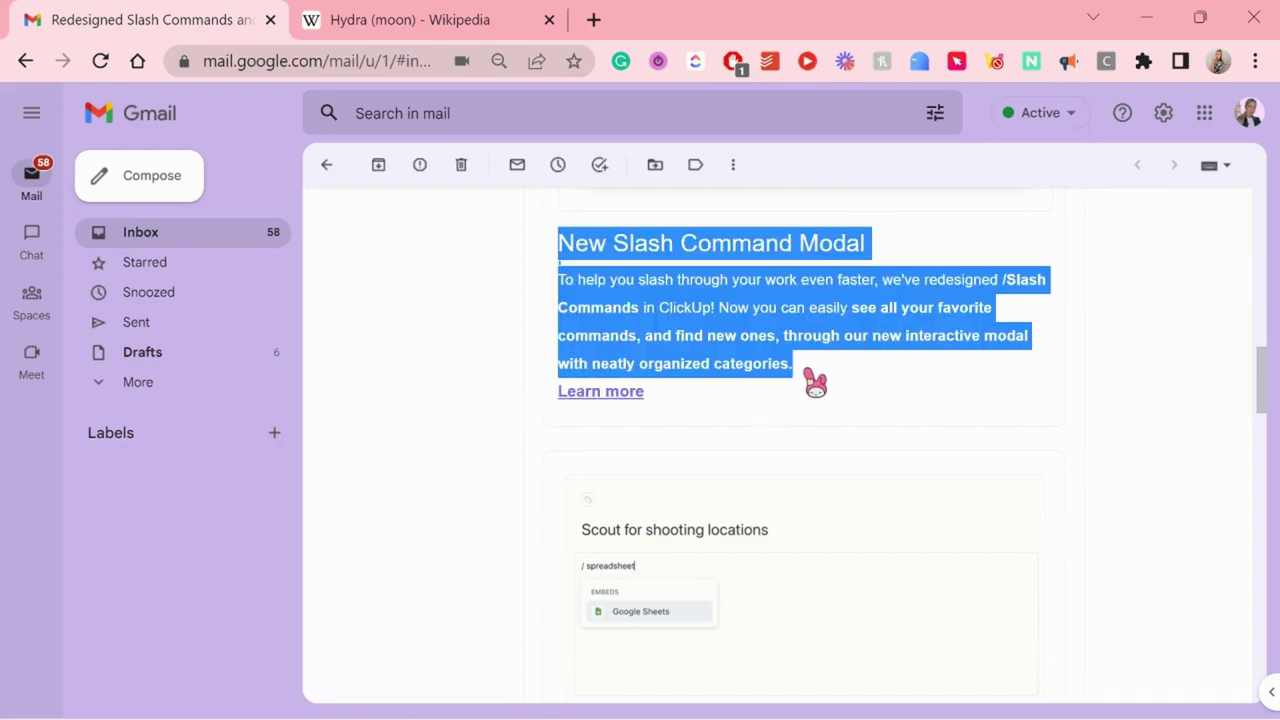
click(1075, 60)
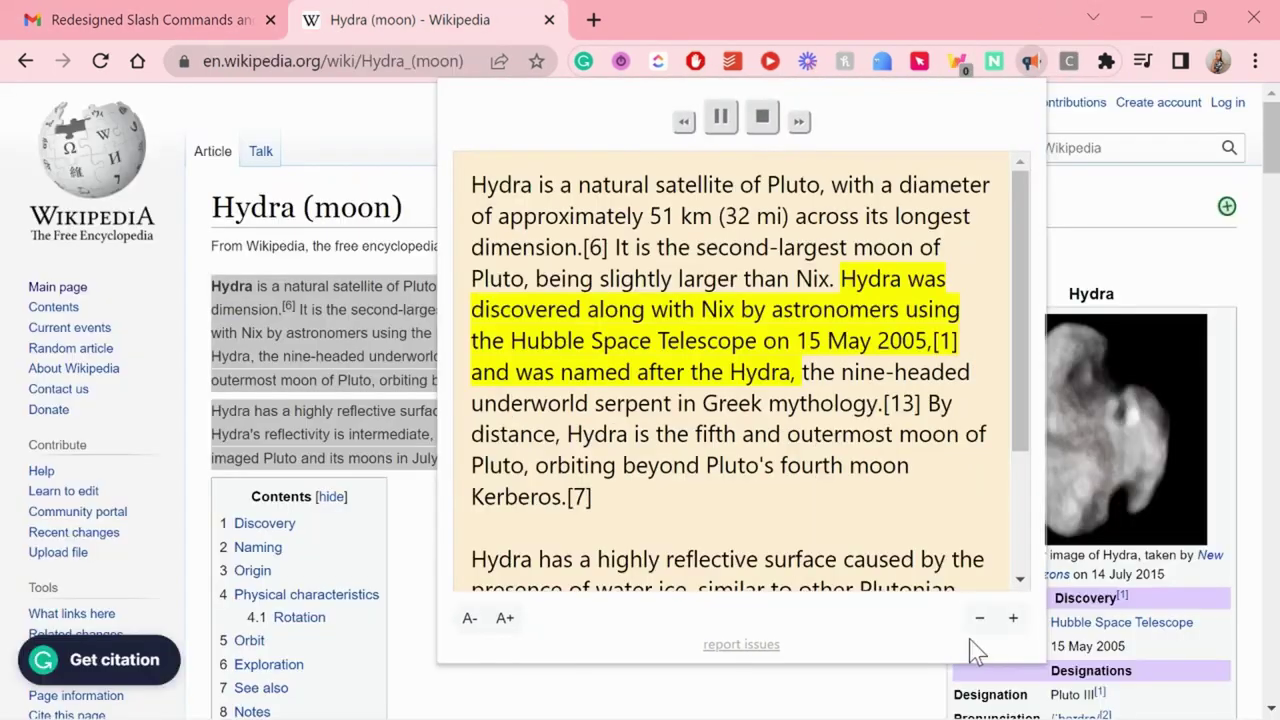
click(762, 120)
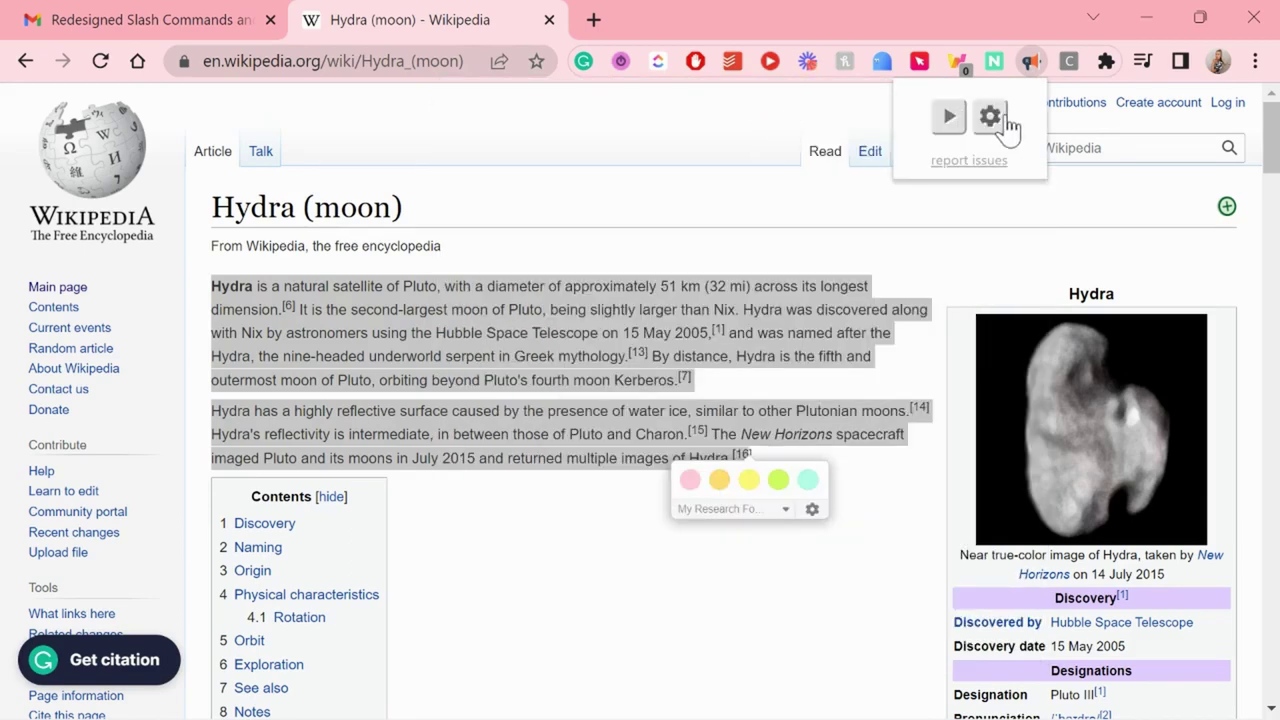
Step: Open Read Aloud's Options and browse the Voice list, leaving it on Auto select
click(990, 117)
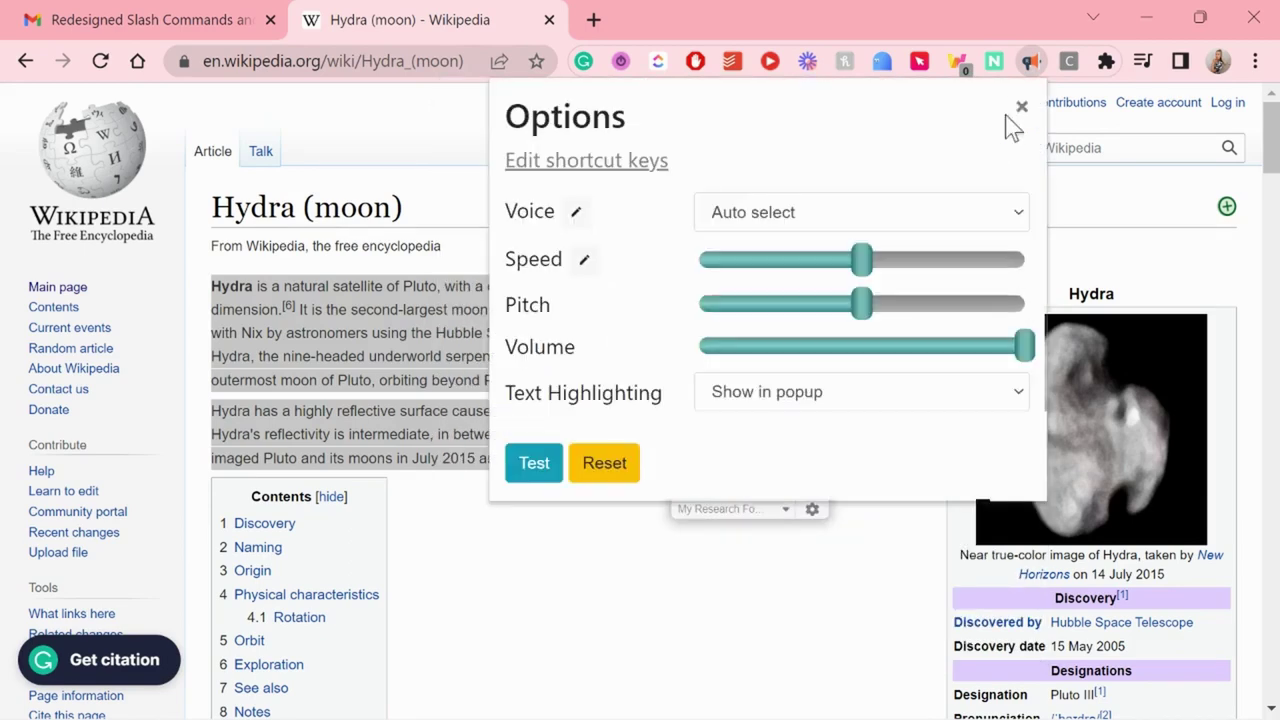
click(816, 215)
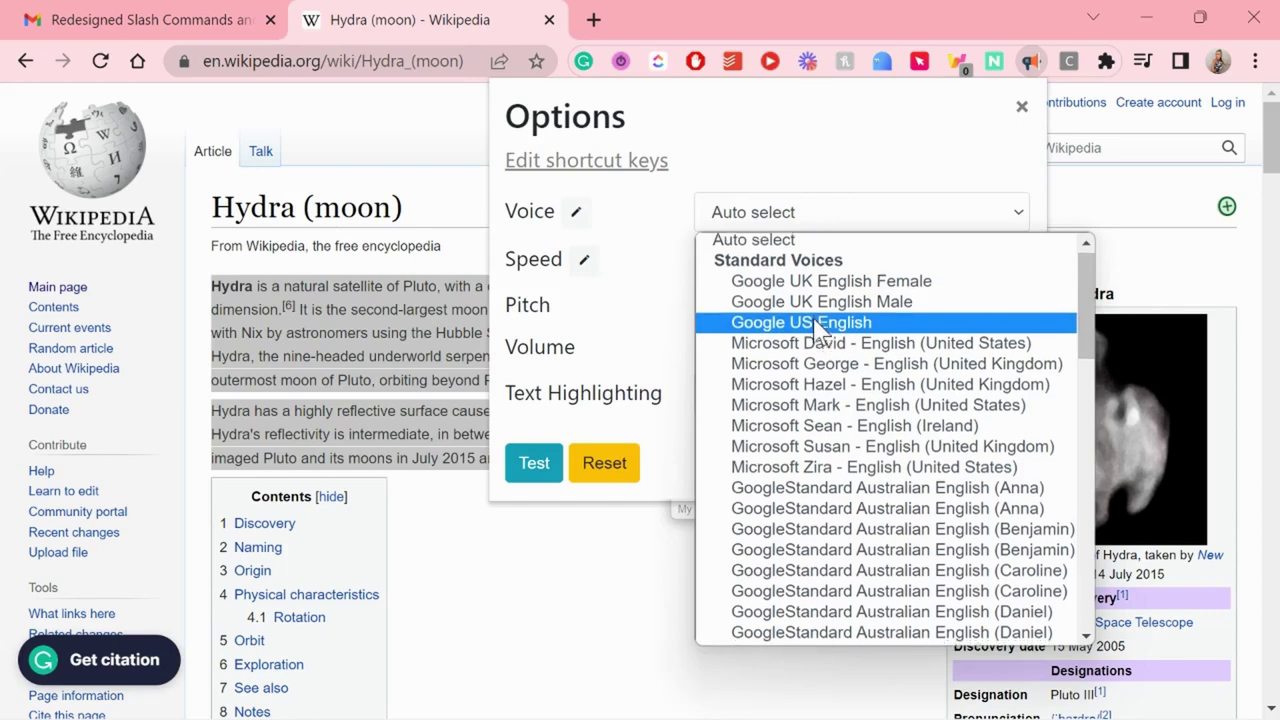
scroll(812, 328, down, 8)
scroll(816, 330, down, 5)
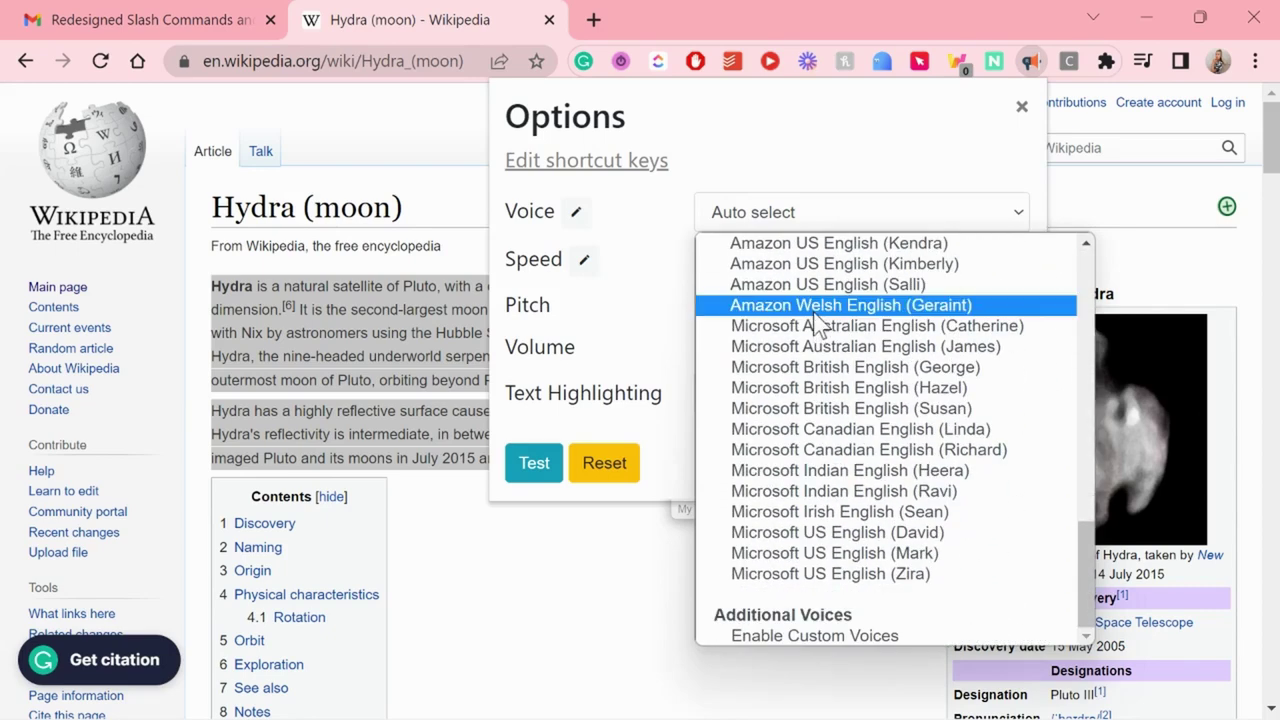
click(600, 322)
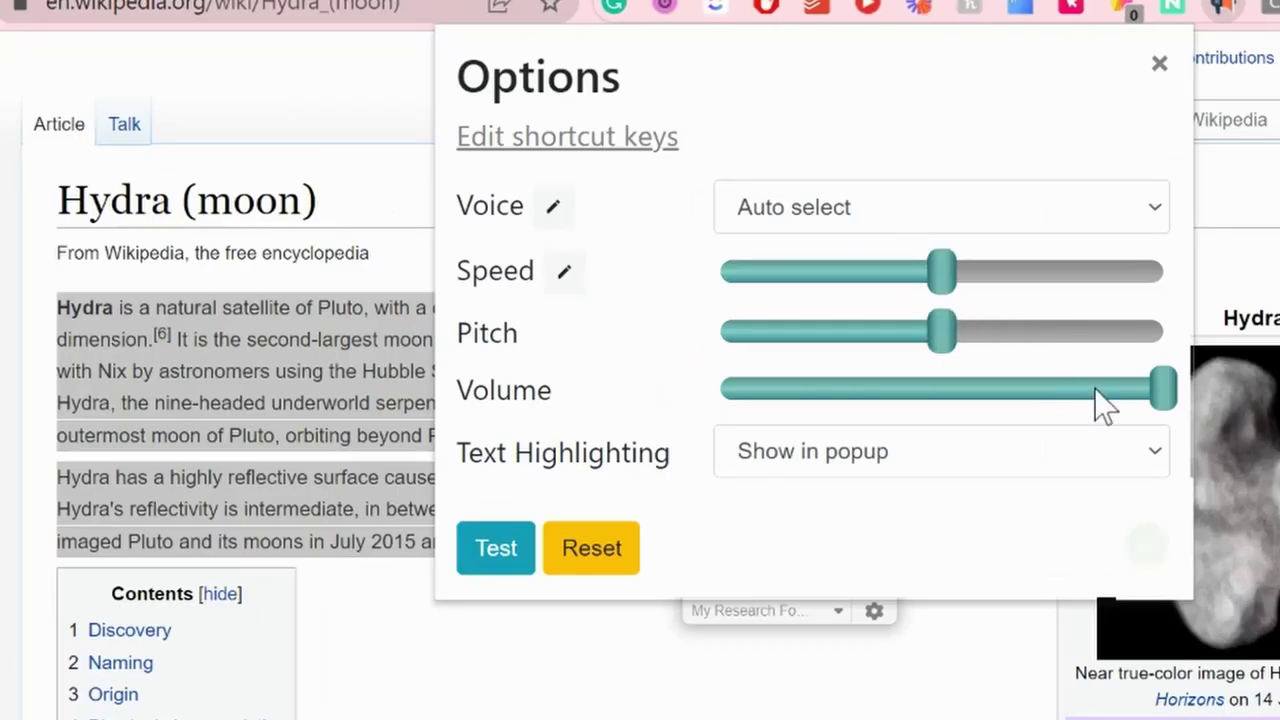
Step: Set the Volume slider near maximum and play a voice test
click(1018, 392)
drag(1017, 390, 1141, 381)
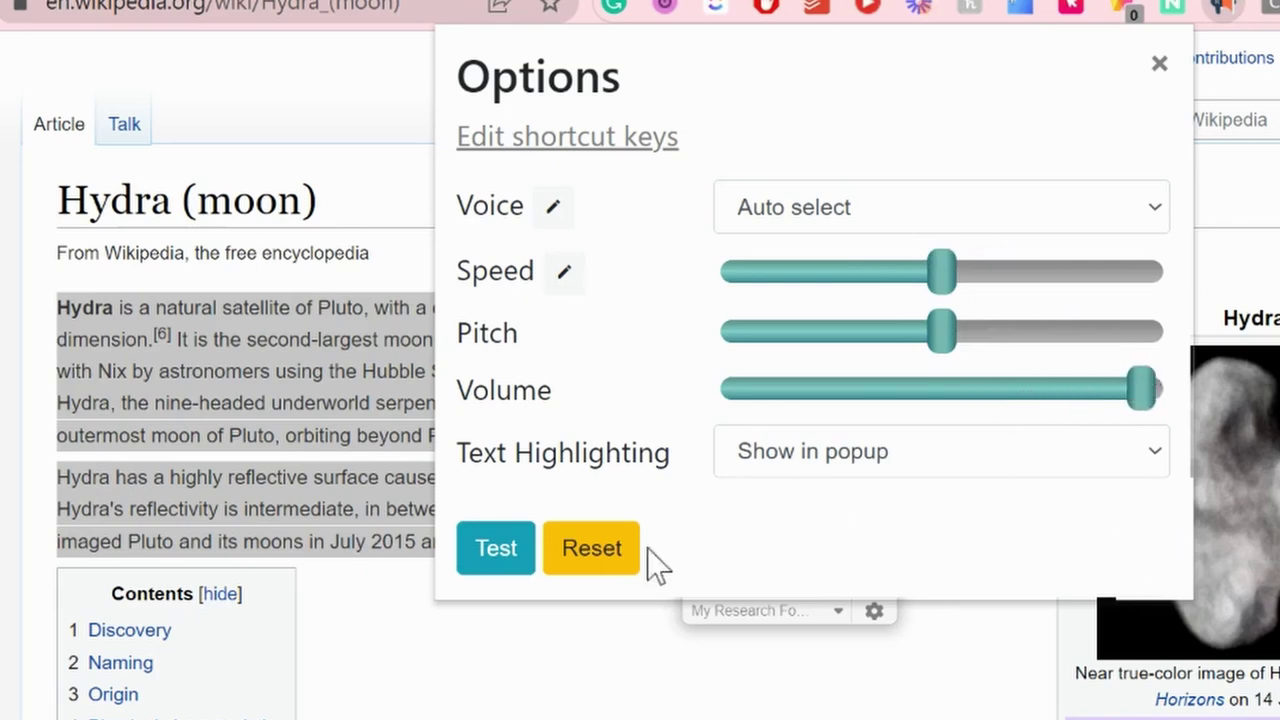
click(530, 562)
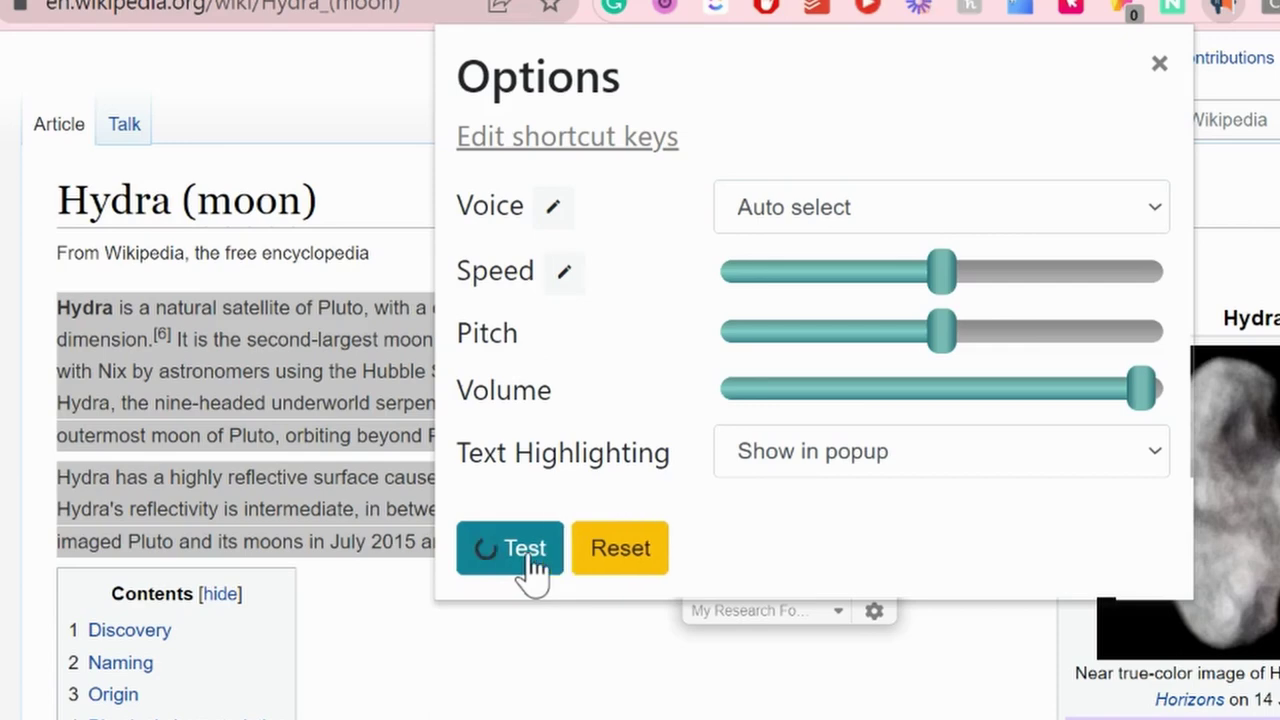